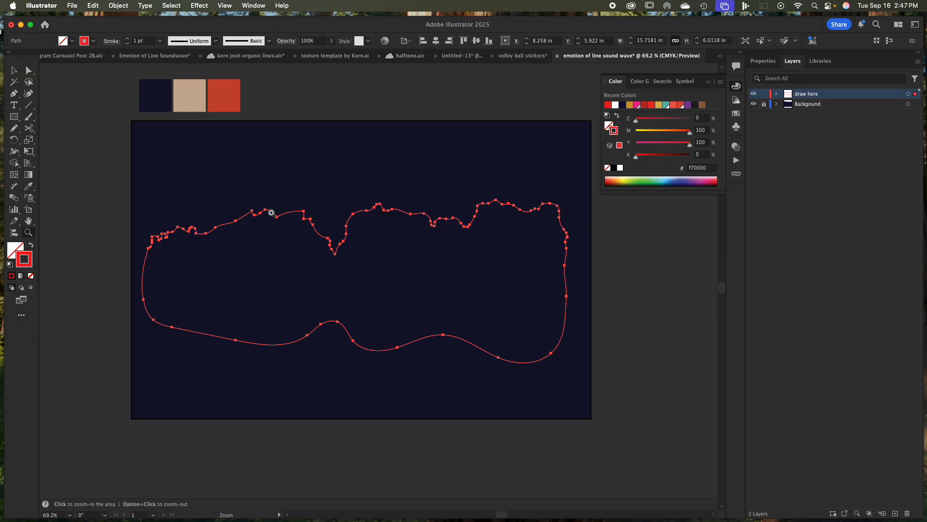
Examine the red outline and the three colour swatches above the artboard
key(space)
drag(303, 217, 284, 209)
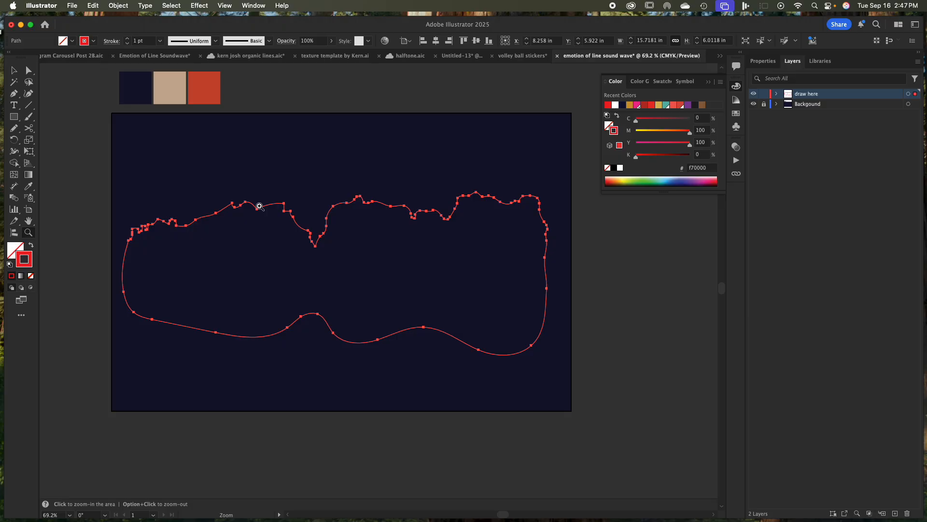
drag(256, 182, 254, 267)
drag(133, 166, 253, 170)
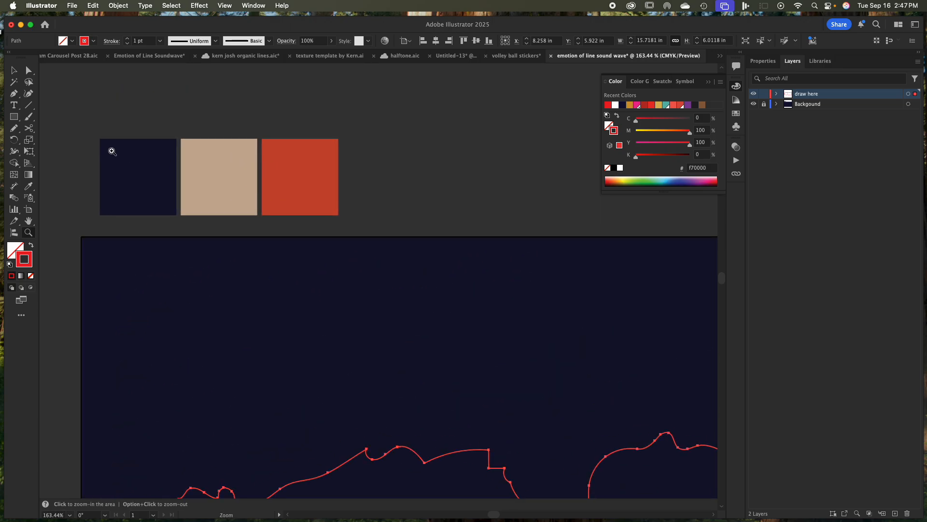
drag(328, 302, 238, 296)
scroll(237, 297, down, 2)
scroll(237, 297, right, 4)
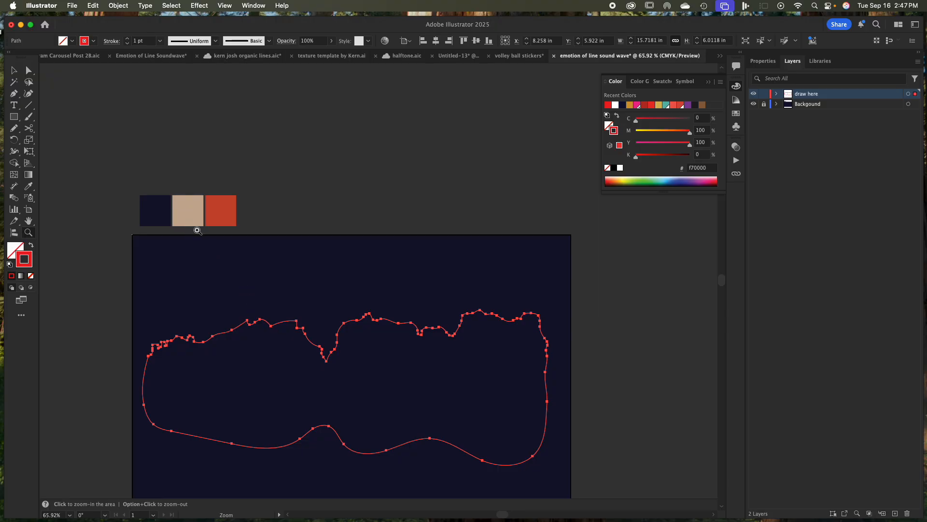
Draw an ellipse about 1.91 by 1.16 in near the artboard's upper-left corner and give it the tan swatch's colour with the Eyedropper
key(l)
drag(185, 248, 234, 278)
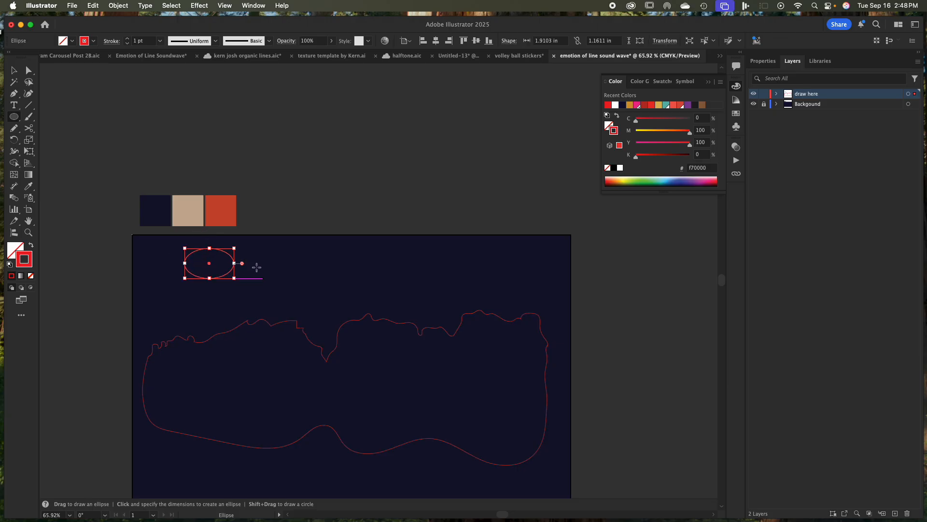
key(i)
click(191, 210)
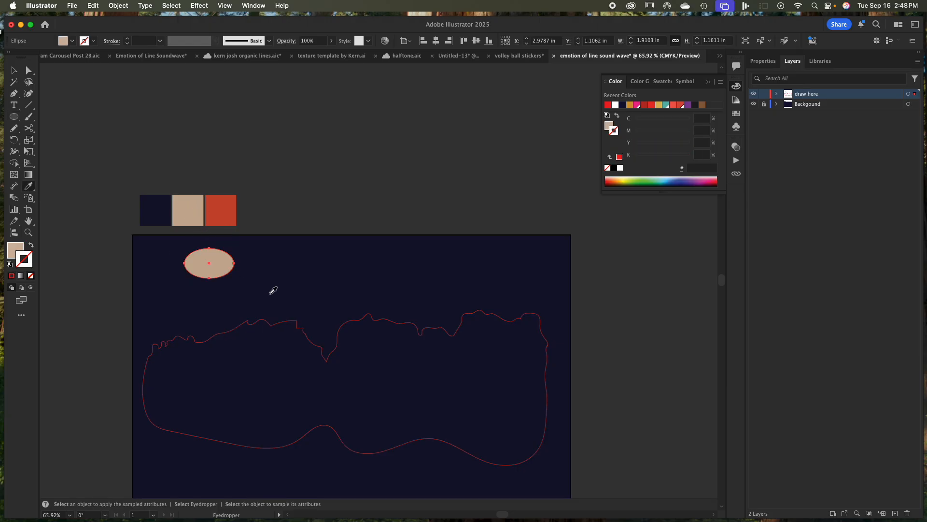
key(v)
click(280, 268)
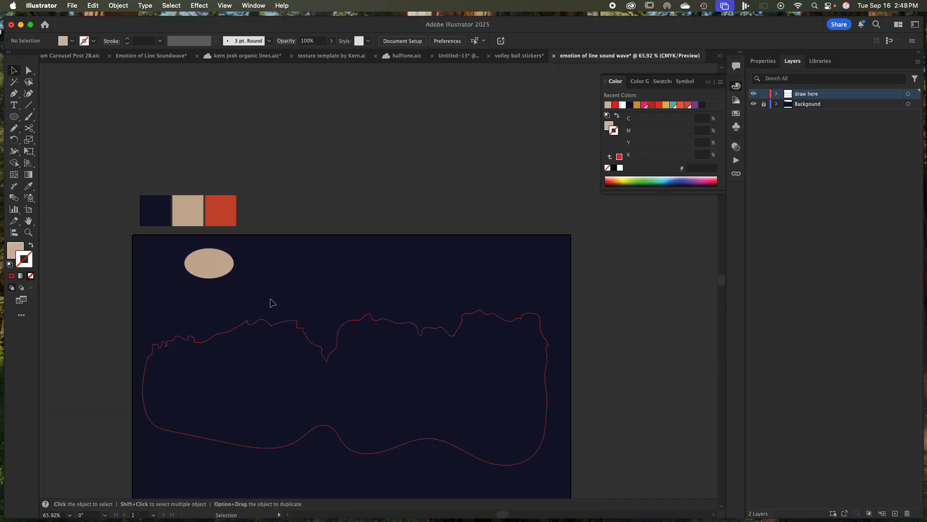
Recolour the ellipse from the navy swatch, and change its fill to dark green 23440e
click(220, 255)
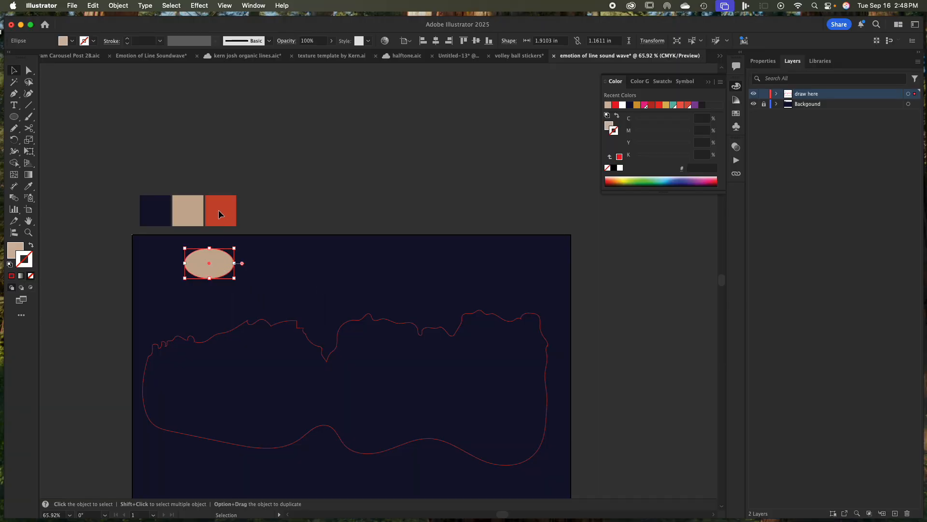
key(i)
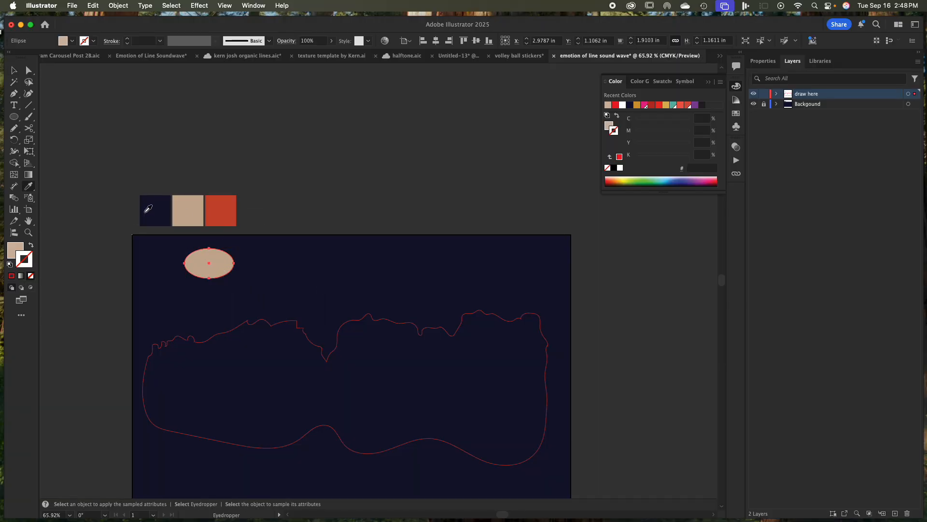
click(159, 208)
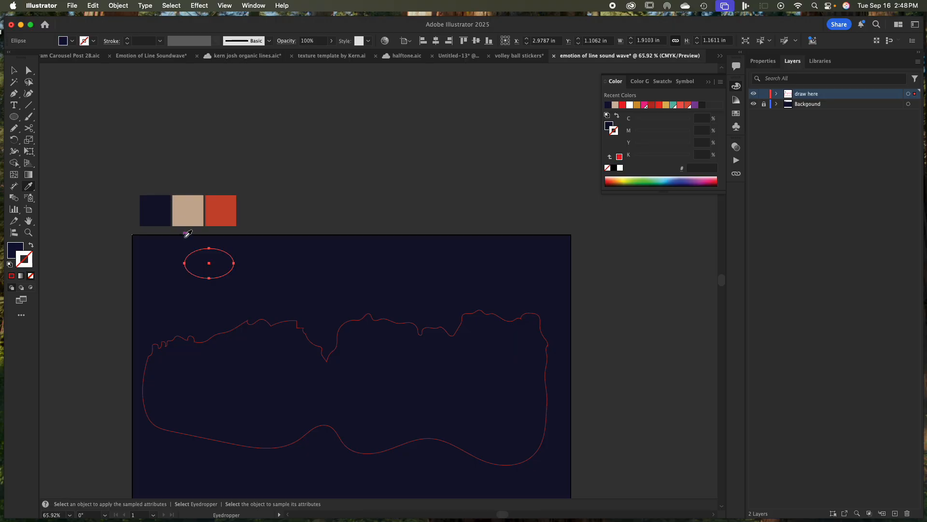
double_click(19, 245)
click(678, 382)
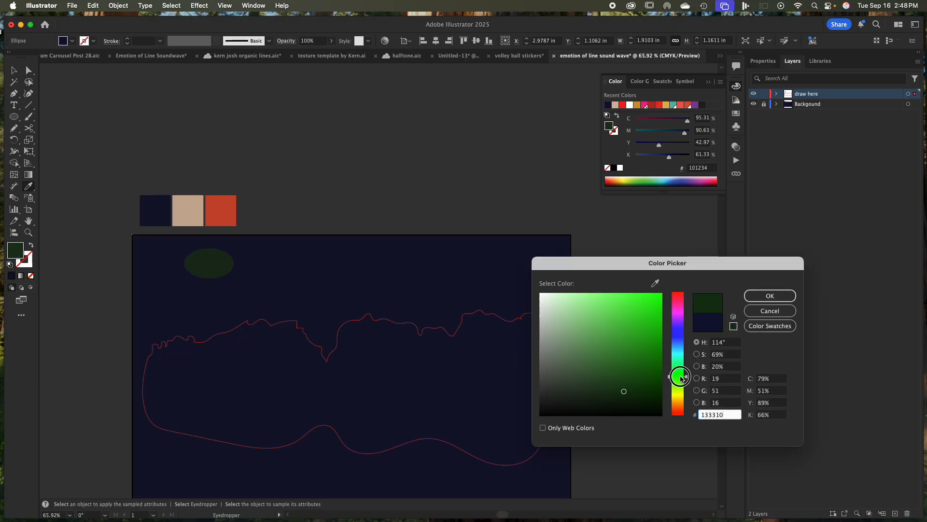
click(637, 382)
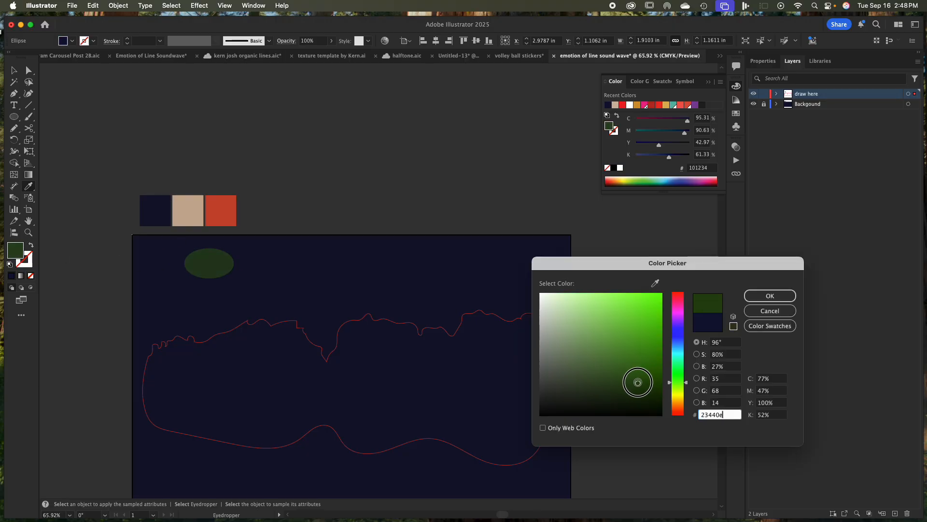
click(769, 296)
key(v)
click(287, 247)
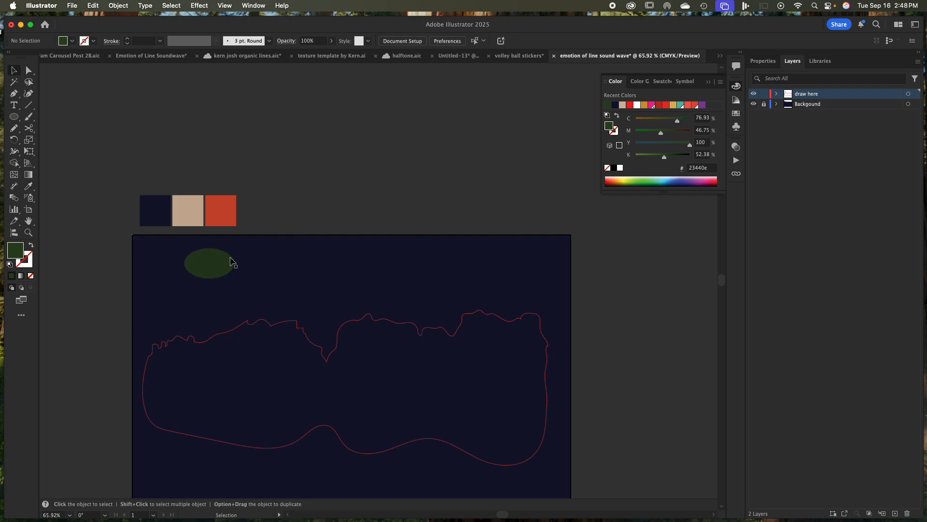
Delete the dark green ellipse from the artboard
click(228, 259)
key(Delete)
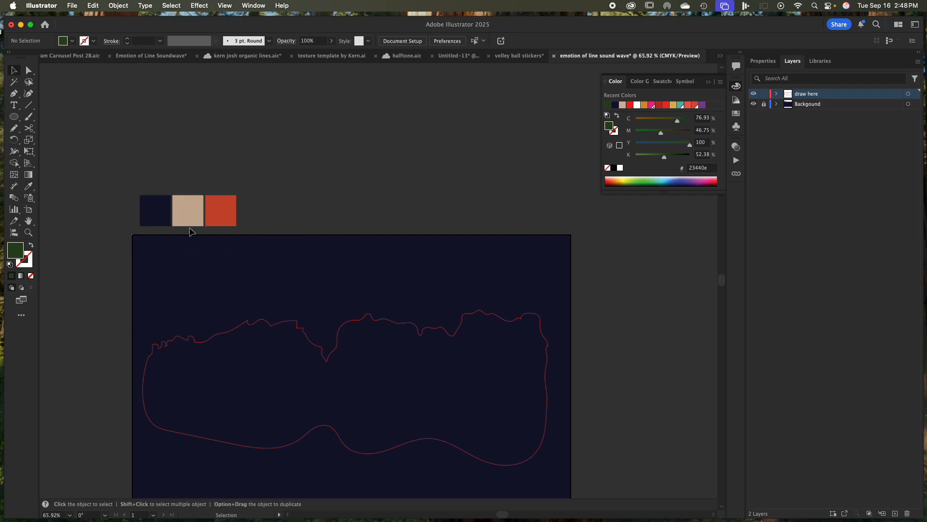
drag(265, 263, 255, 208)
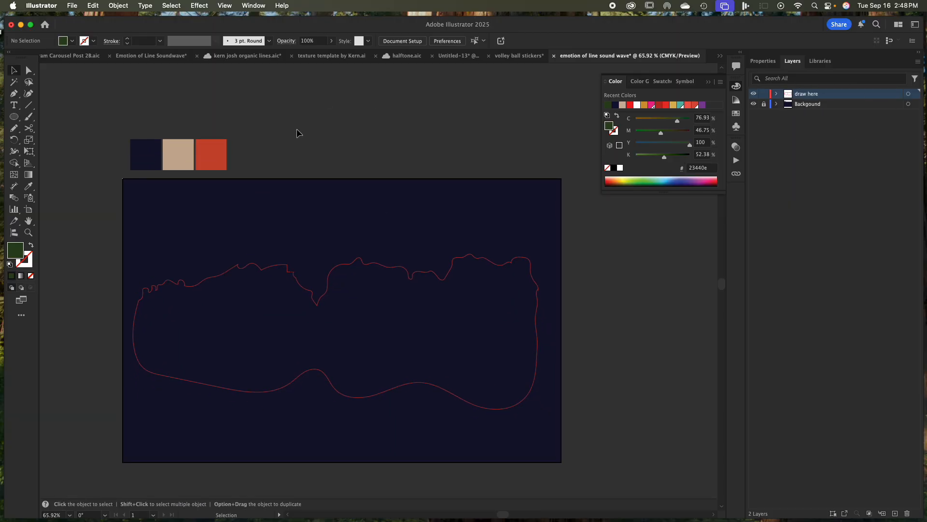
Examine the red outline path and the objects held in the Backgound layer
mouse_move(261, 288)
mouse_down()
mouse_move(256, 251)
mouse_move(259, 268)
mouse_up()
click(259, 255)
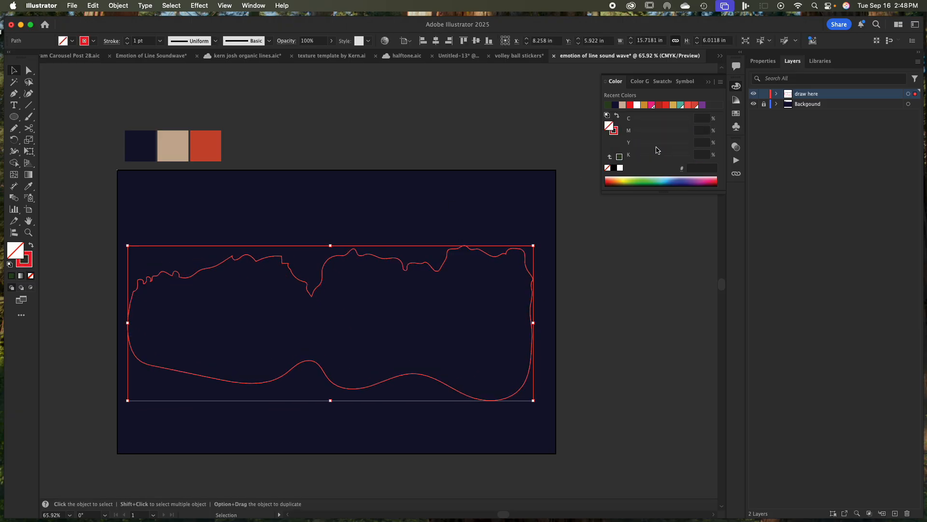
click(776, 104)
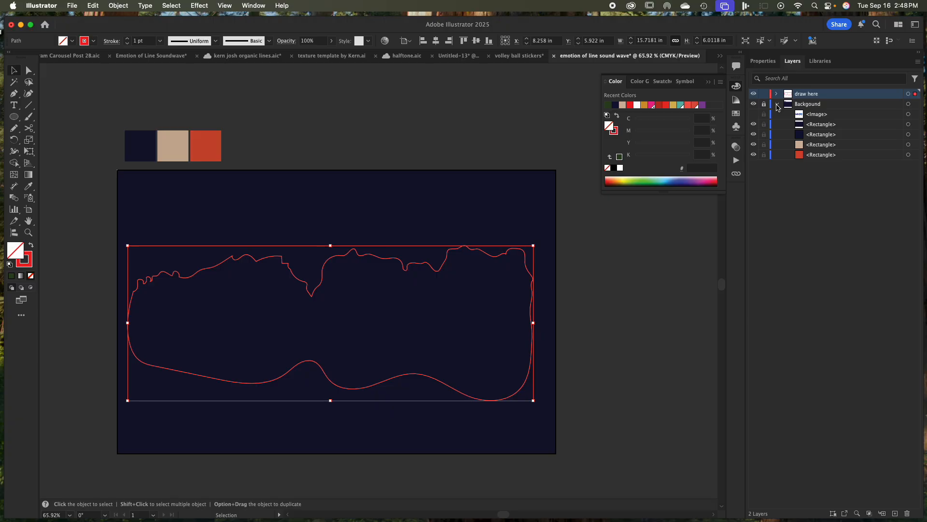
click(776, 103)
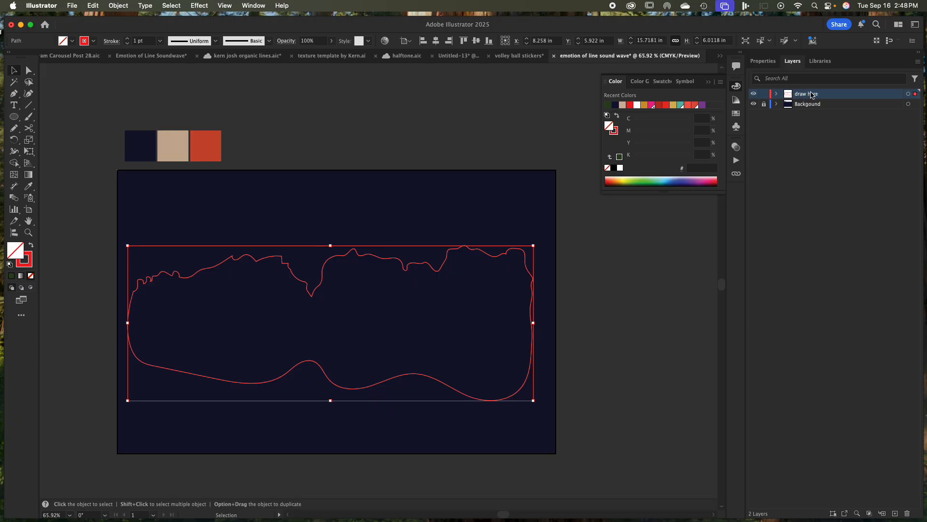
click(473, 195)
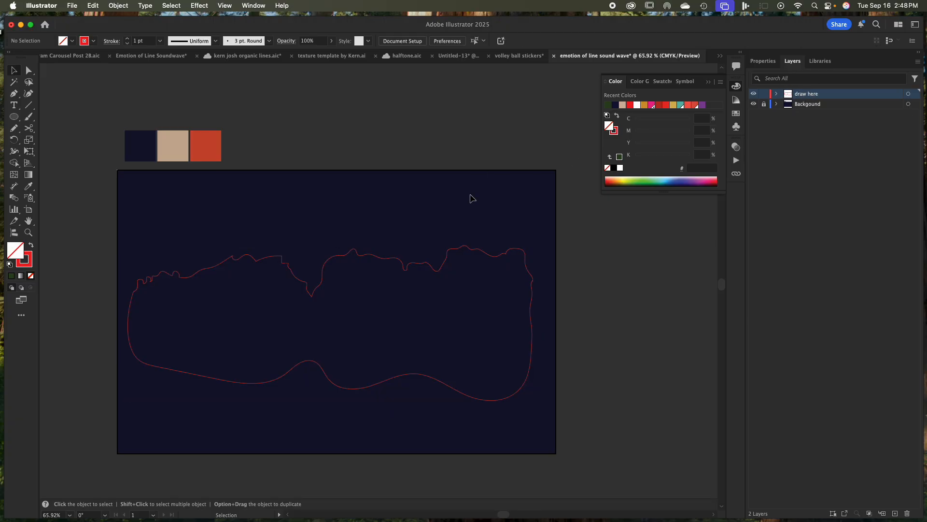
click(381, 264)
Draw a straight vertical line about 8.85 in tall to the left of the artboard
drag(324, 217, 356, 166)
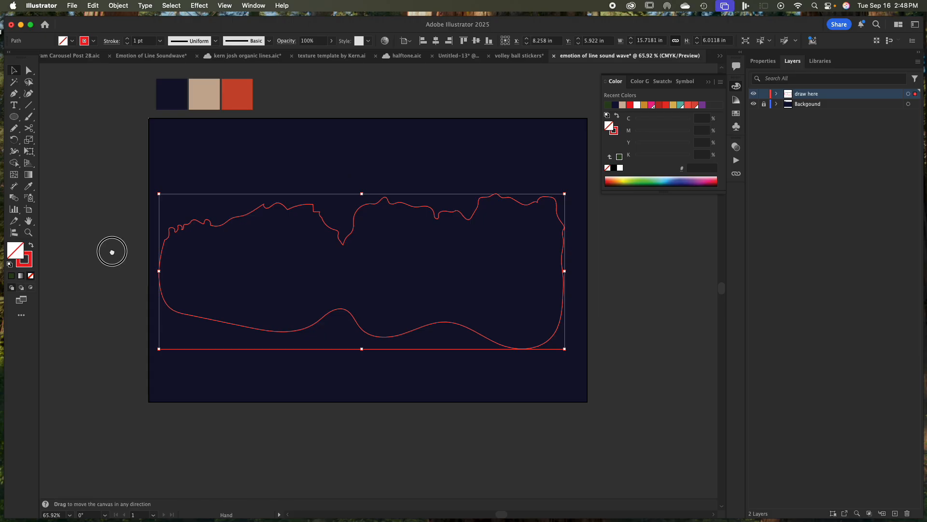
drag(114, 250, 126, 256)
key(backslash)
drag(108, 180, 113, 382)
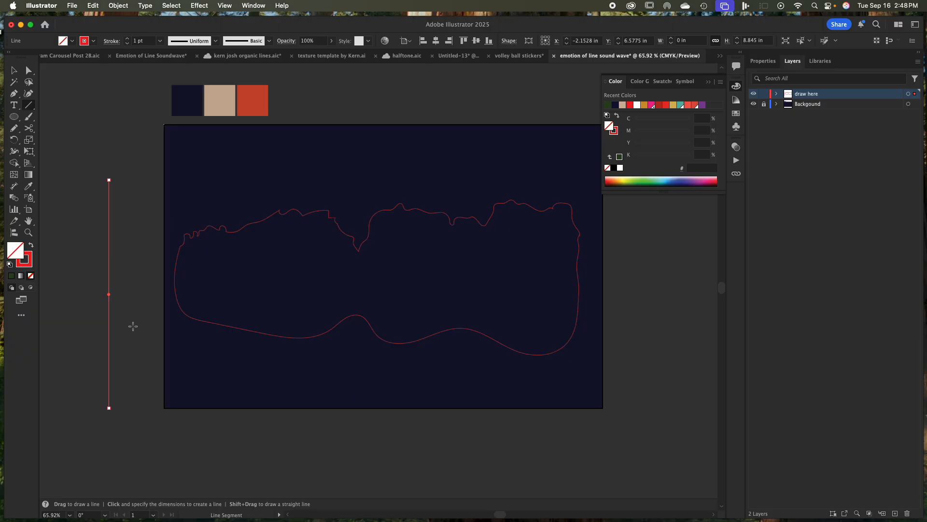
Copy the vertical line a short distance to its right and repeat the copy at the same spacing
key(v)
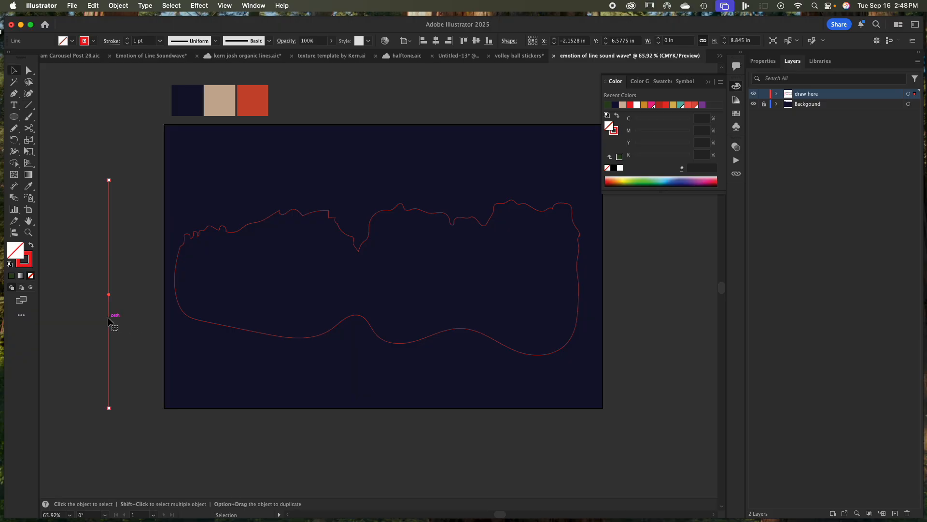
alt+drag(108, 320, 121, 318)
key(super+d)
key(super+d)
key(super+d)
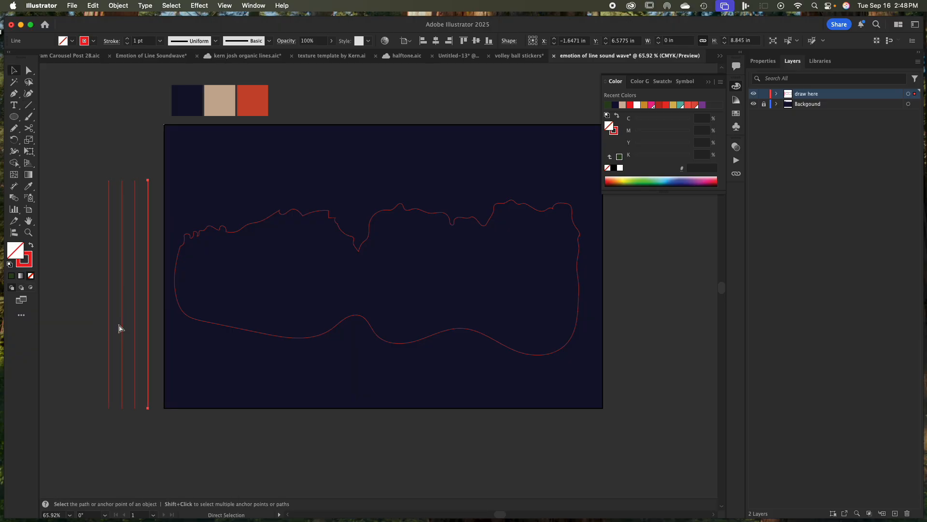
Undo the repeated copies and the vertical line itself
key(super+z)
key(super+z)
key(super+z)
key(super+z)
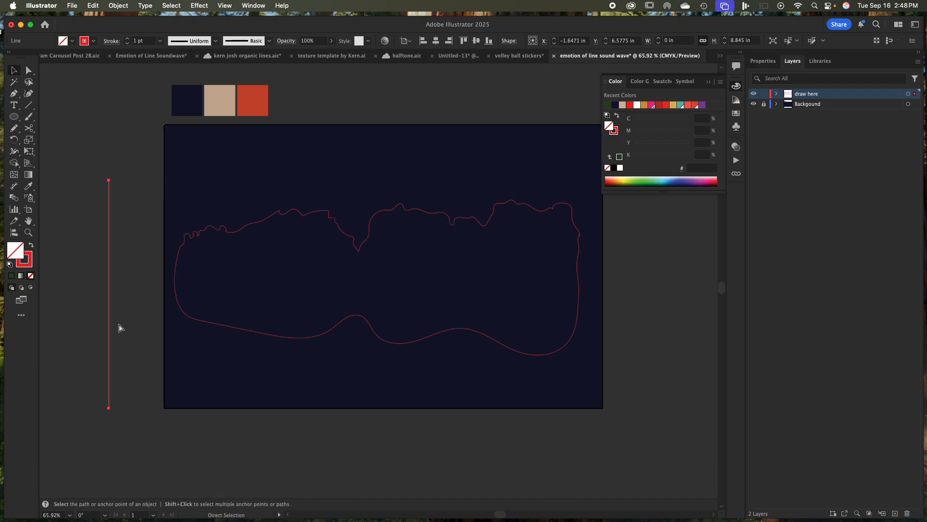
key(super+z)
Draw a straight vertical line 11 in tall just left of the artboard, spanning its full height
click(155, 176)
key(backslash)
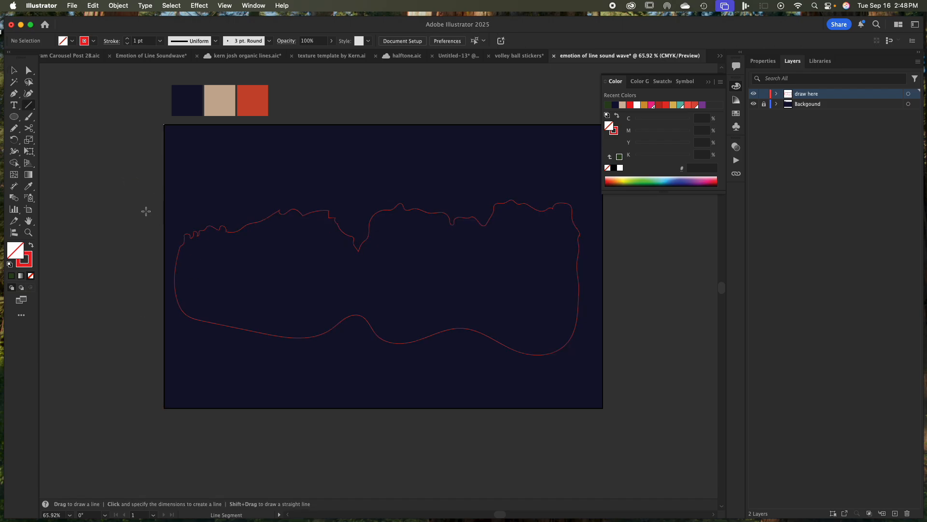
drag(129, 124, 154, 408)
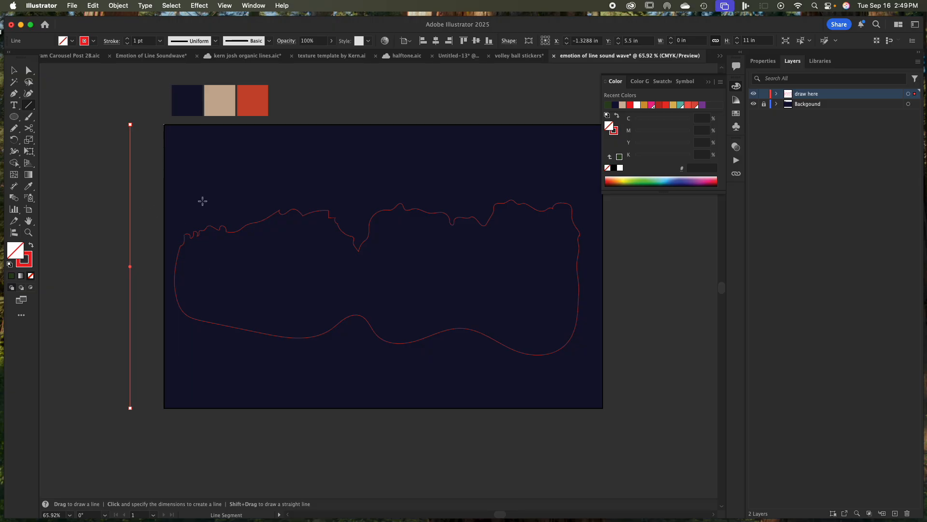
Sample the tan swatch for the vertical line and swap fill and stroke so the stroke takes the colour
key(i)
click(215, 96)
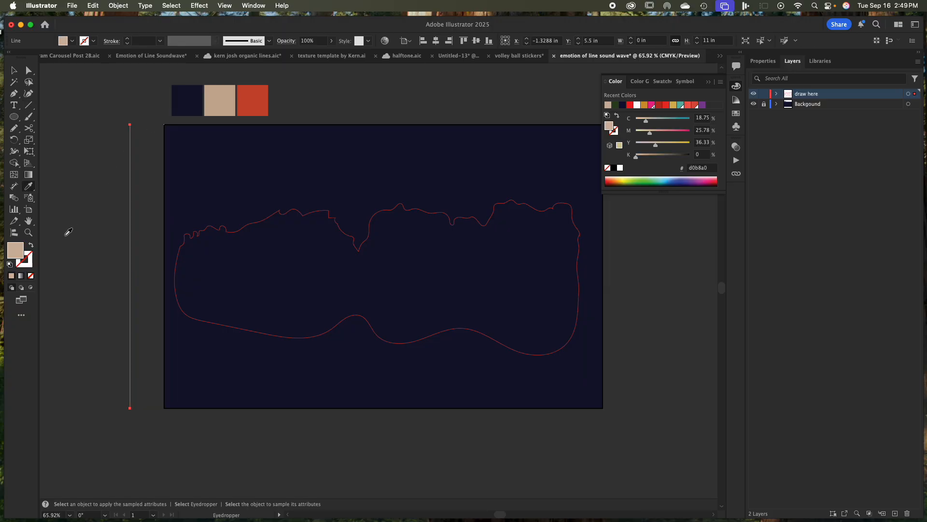
click(31, 245)
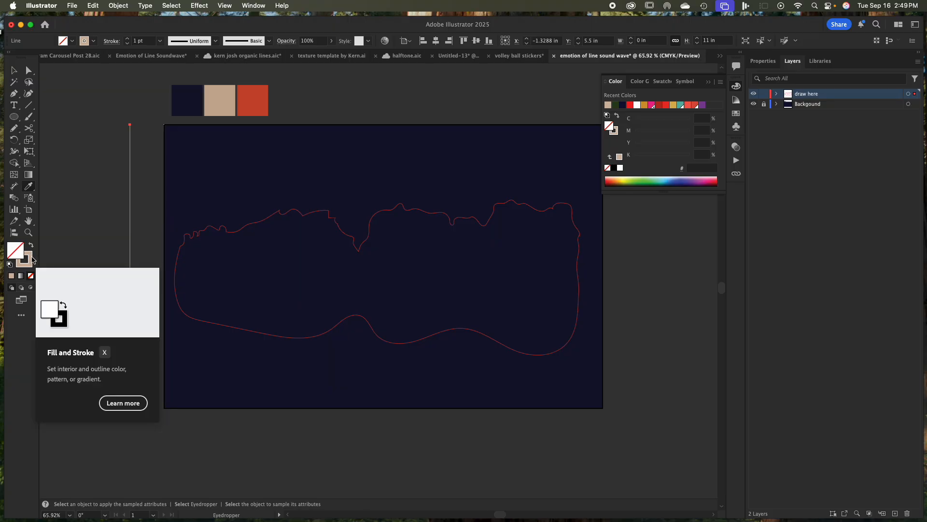
Set the vertical line's stroke weight to 20 pt
click(763, 60)
click(852, 178)
click(853, 179)
click(852, 178)
click(852, 178)
click(852, 178)
click(853, 178)
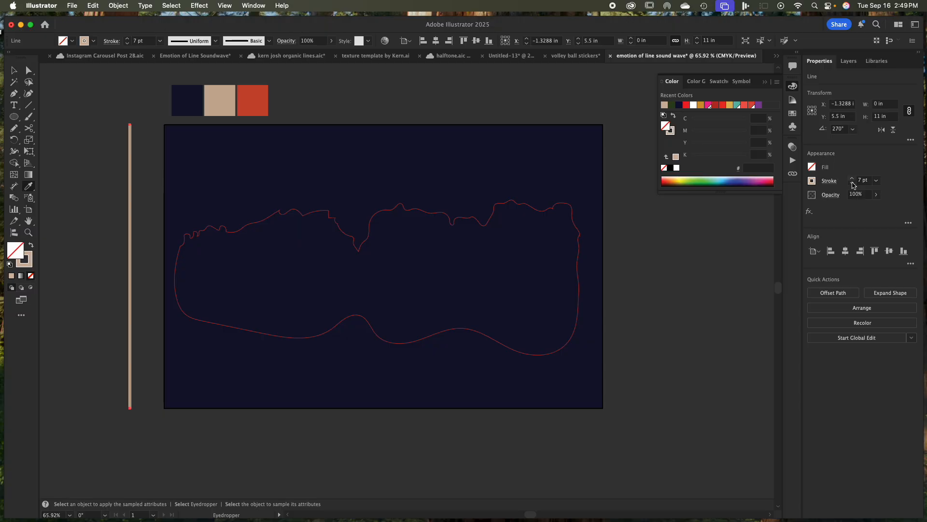
click(851, 179)
click(852, 179)
click(851, 179)
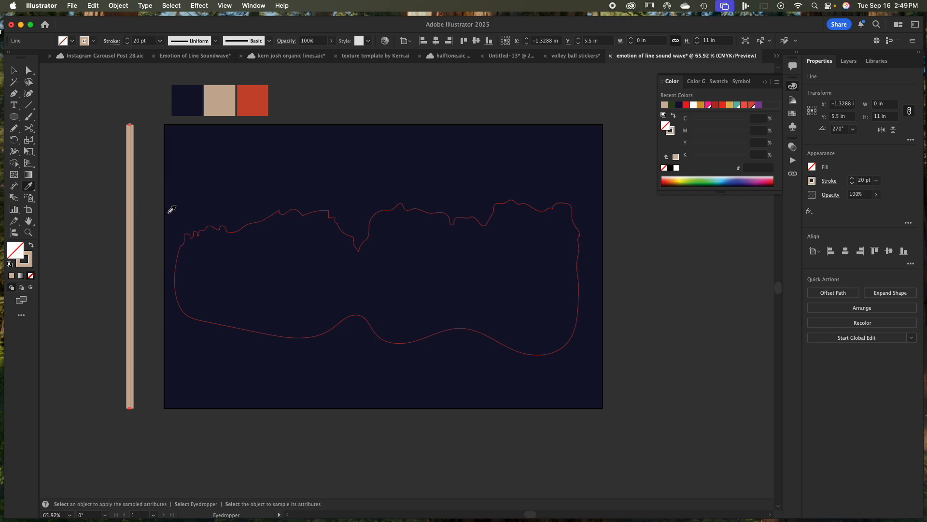
Move the tan line closer to the artboard's left edge and place a duplicate of it farther left
key(v)
drag(130, 229, 149, 230)
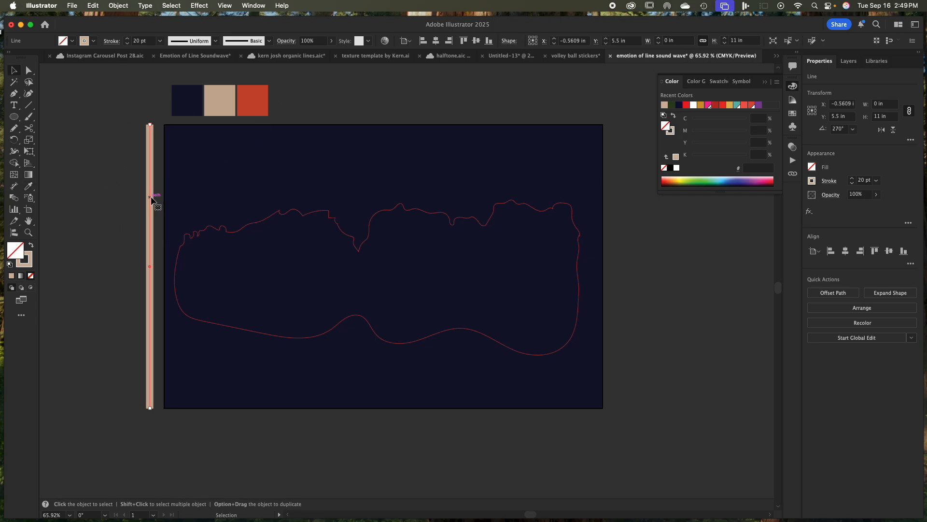
alt+drag(149, 198, 47, 189)
Start a Transform effect on the tan line beside the artboard with a horizontal move of 0.5 in
click(150, 214)
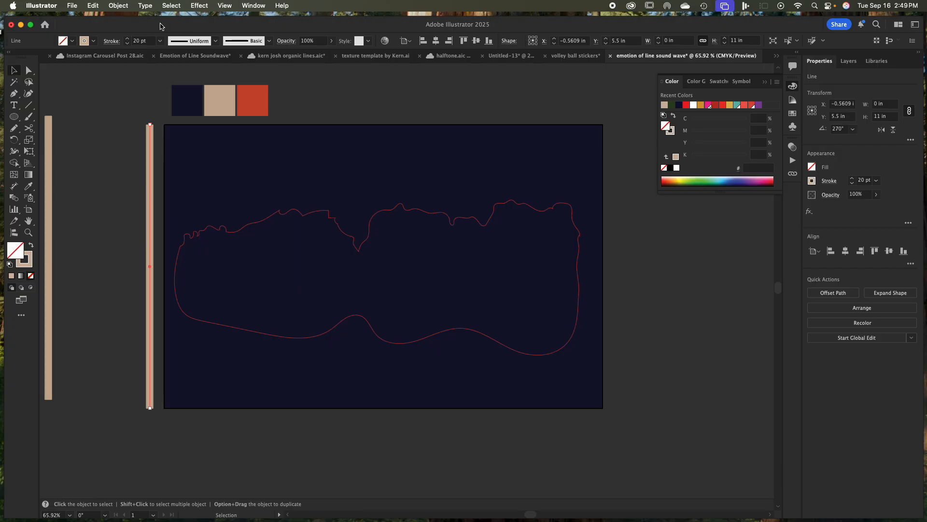
click(198, 6)
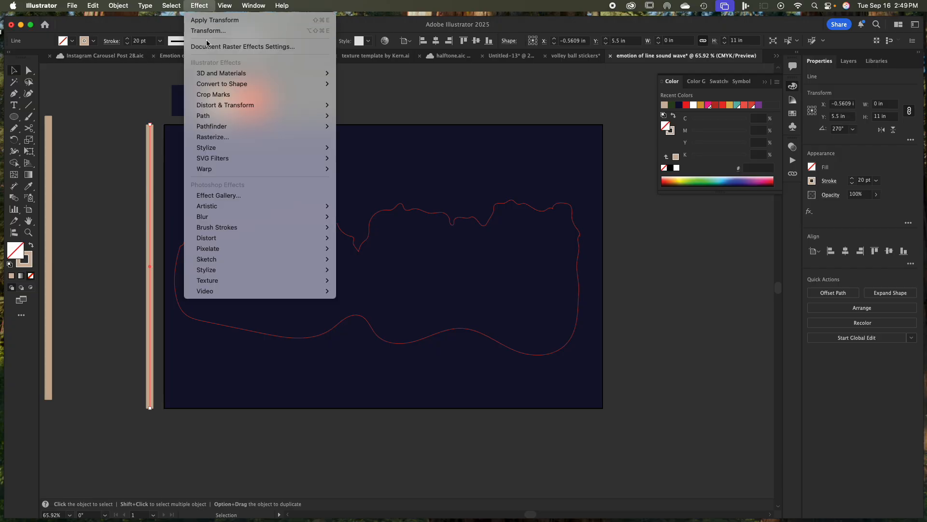
mouse_move(209, 107)
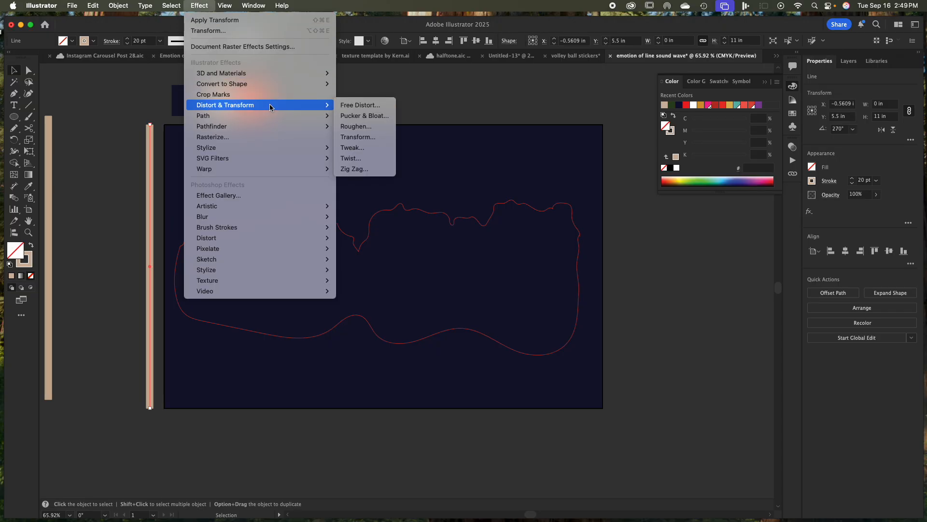
click(366, 137)
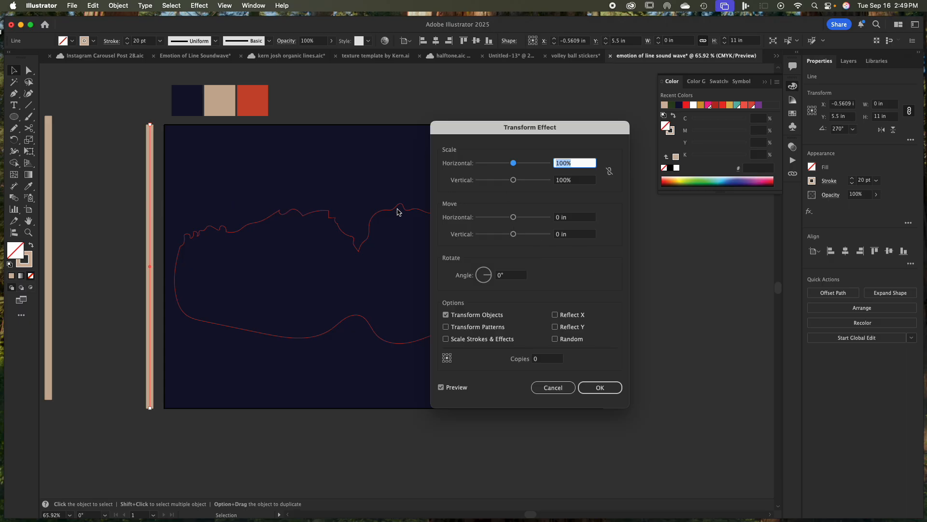
click(576, 218)
text(0.5)
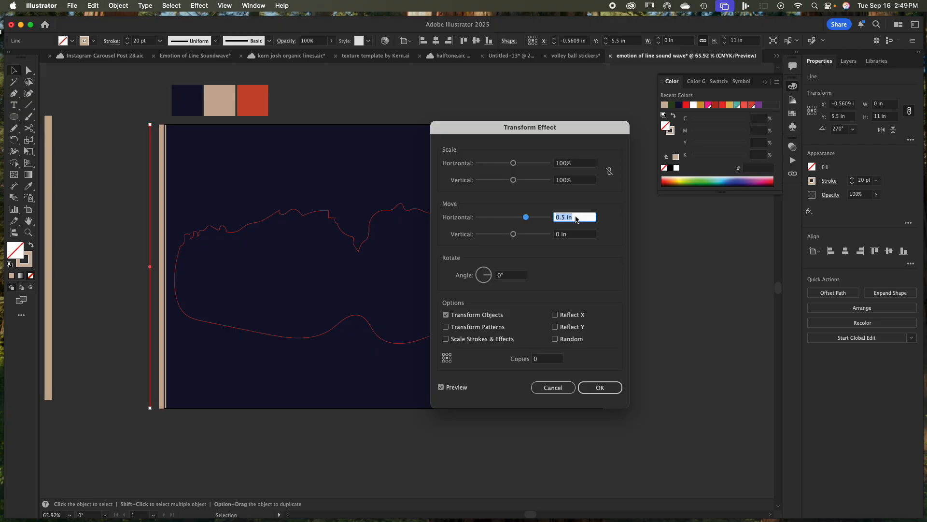
Try smaller horizontal moves for the Transform effect, such as -0.125 in and 0.25 in, and clear the value
key(Down)
key(Down)
key(Down)
key(Down)
key(Down)
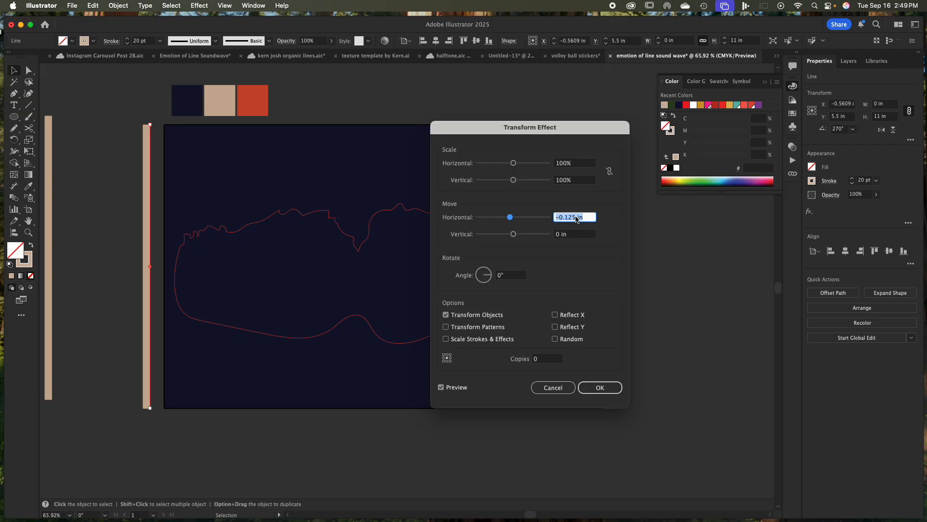
key(Up)
key(Up)
key(Up)
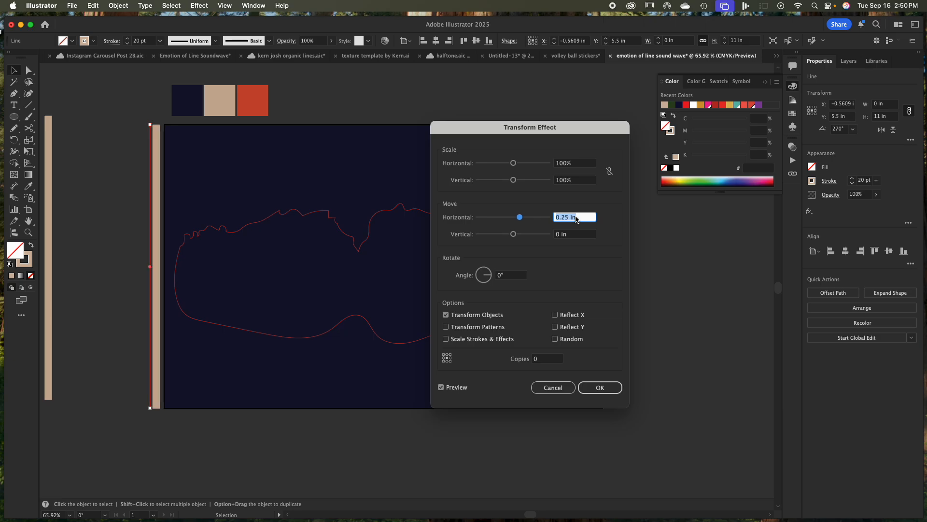
key(Up)
key(BackSpace)
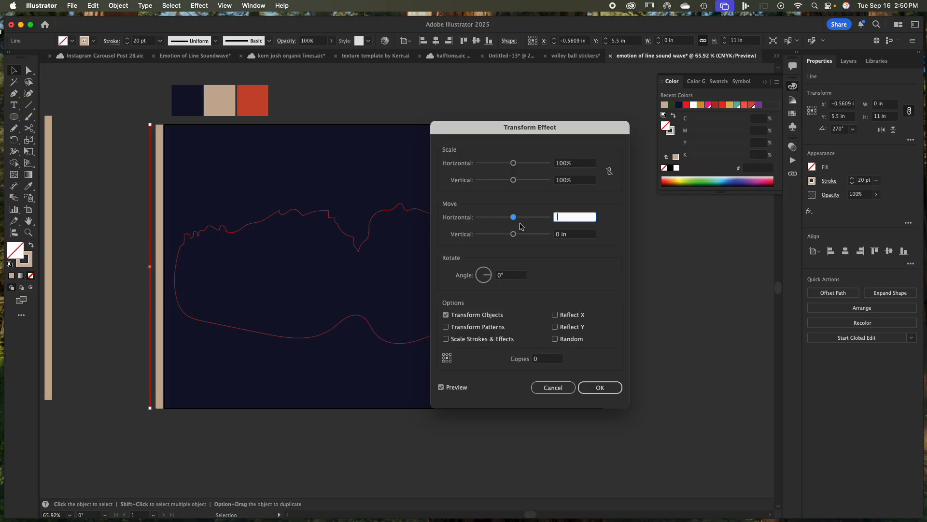
Set the Transform effect to 11 copies with a horizontal move of 0.5 in
click(553, 359)
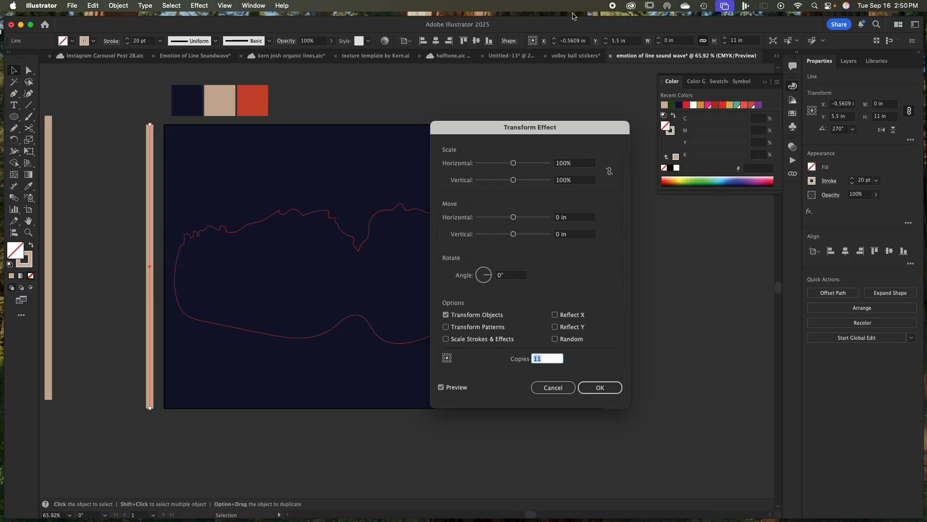
drag(567, 126, 543, 182)
click(556, 273)
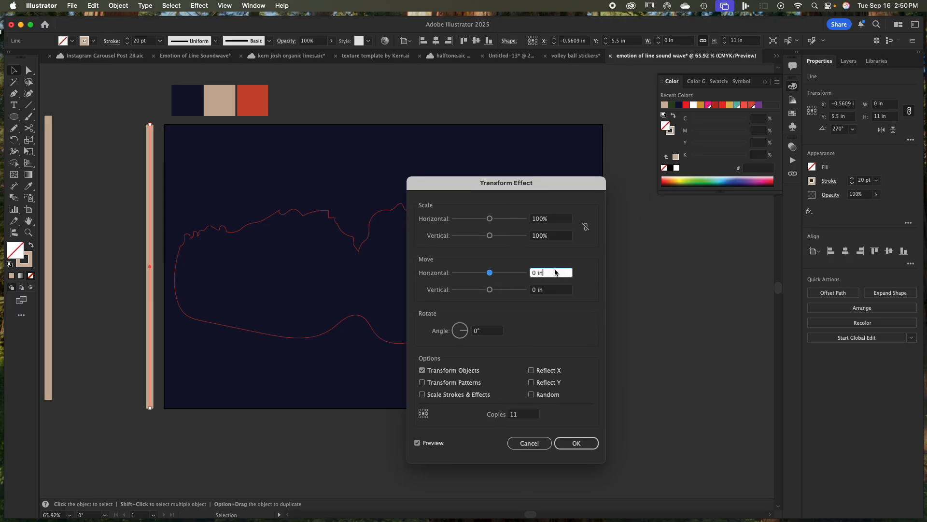
key(Up)
key(Up)
key(Up)
key(Up)
key(Up)
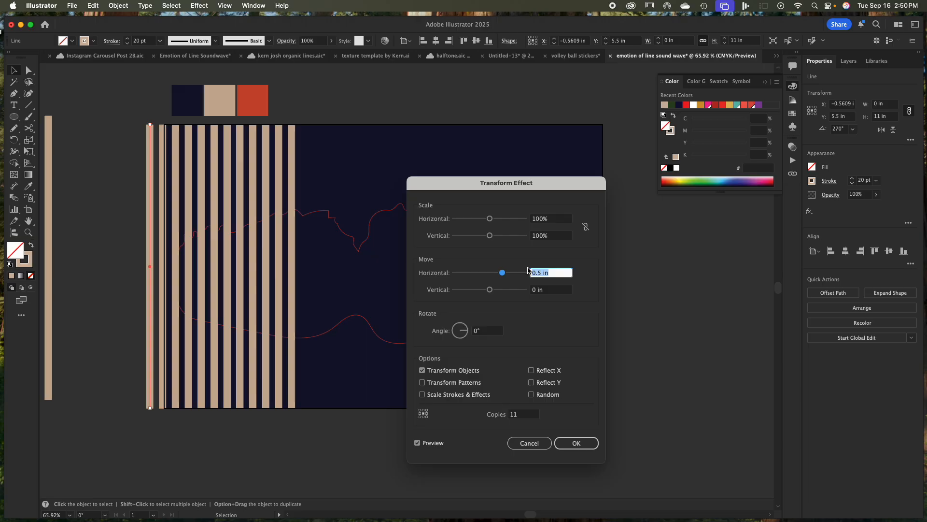
Raise the Transform effect's copies to 36 so the lines span the artboard, keeping the artwork clear of the dialog
click(525, 414)
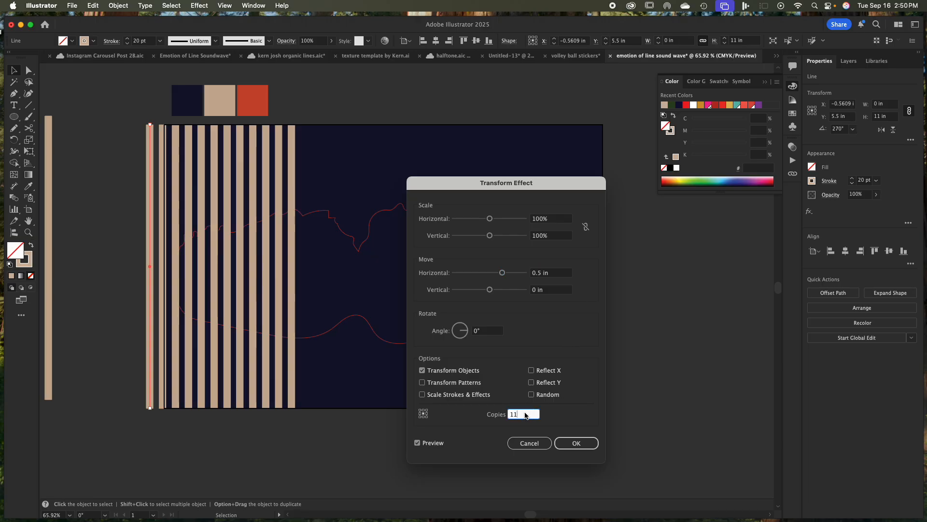
key(Up)
key(Up)
key(Up)
key(Up)
key(Up)
key(Up)
key(Up)
key(Up)
key(Up)
key(Up)
key(Up)
key(Up)
key(Up)
key(Up)
key(Up)
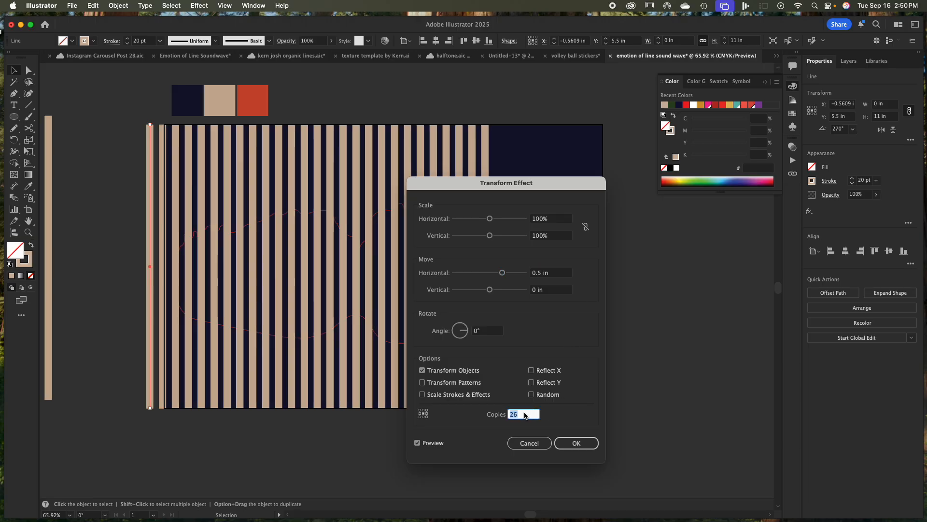
key(Up)
key(Up)
key(Up)
key(Up)
key(Up)
key(Up)
key(Up)
key(Up)
key(Up)
key(Up)
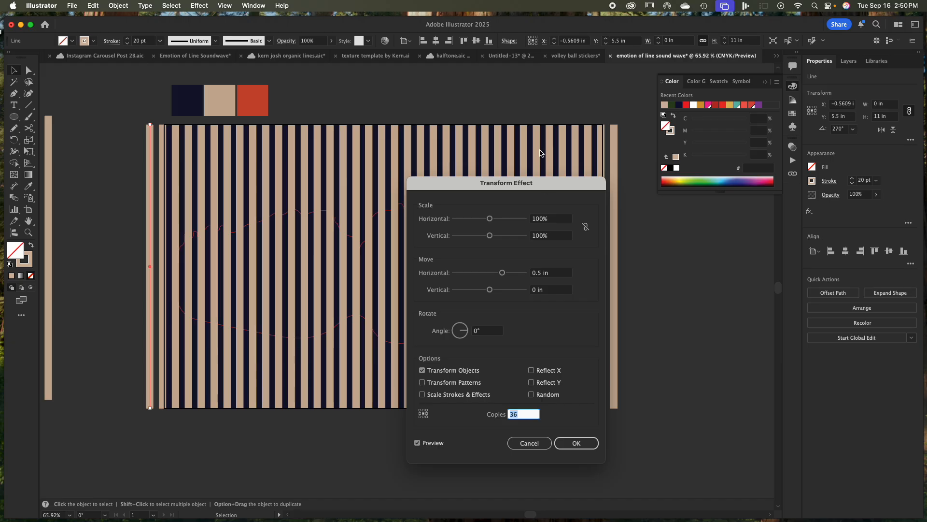
drag(489, 185, 666, 225)
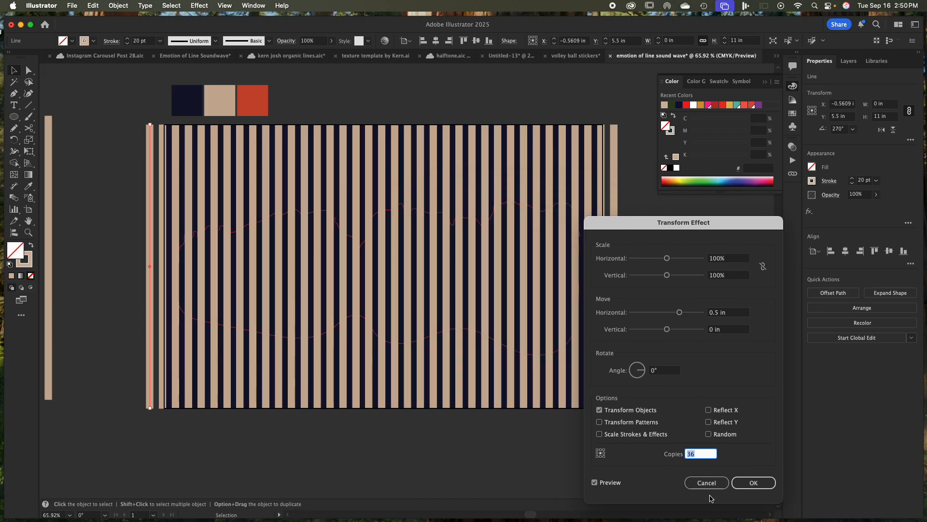
Try wider horizontal moves of 0.625 in and 0.6 in for the 36 line copies
click(737, 314)
key(Up)
key(Down)
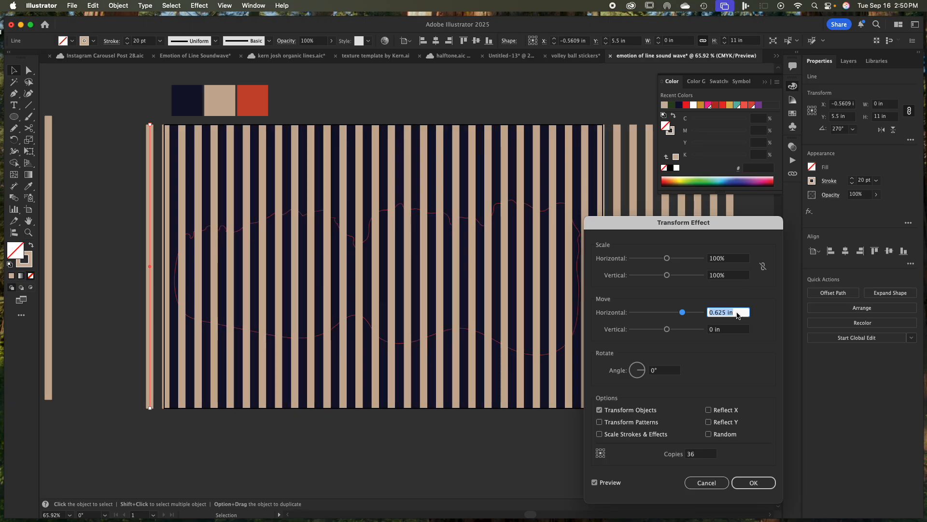
key(Down)
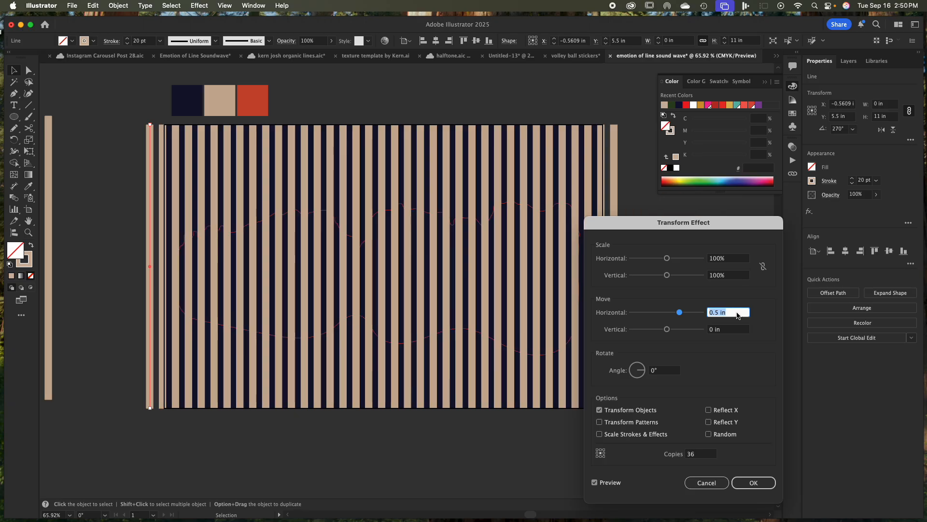
click(732, 312)
click(719, 313)
key(BackSpace)
text(6)
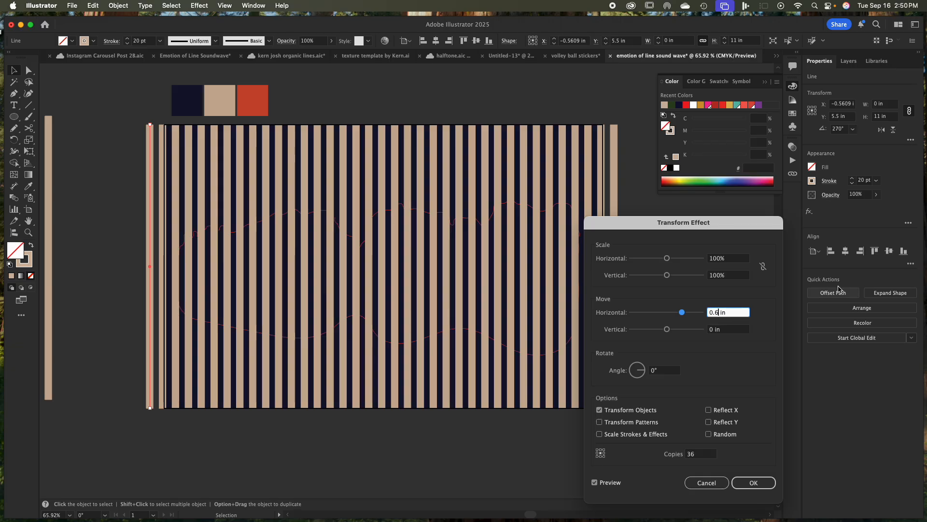
click(741, 329)
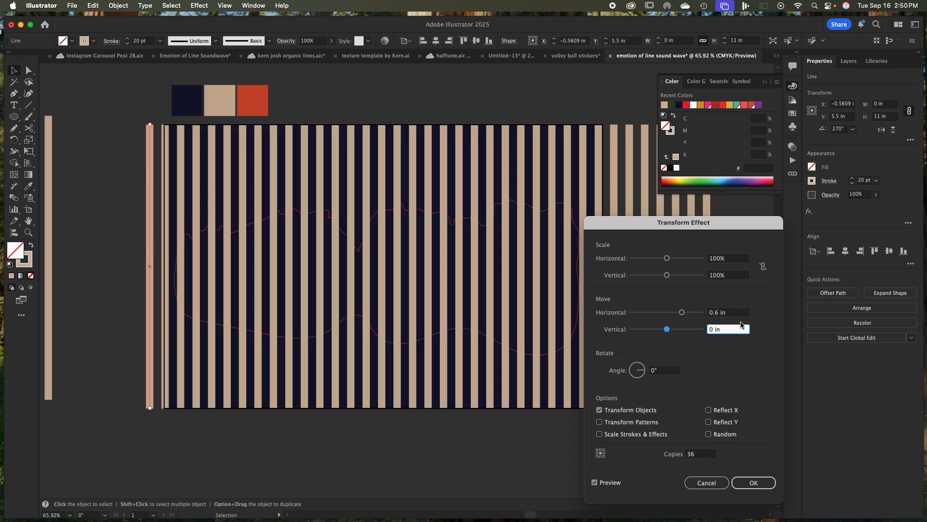
Set the horizontal move to 0.5 in and apply the Transform effect
click(729, 314)
key(BackSpace)
text(5)
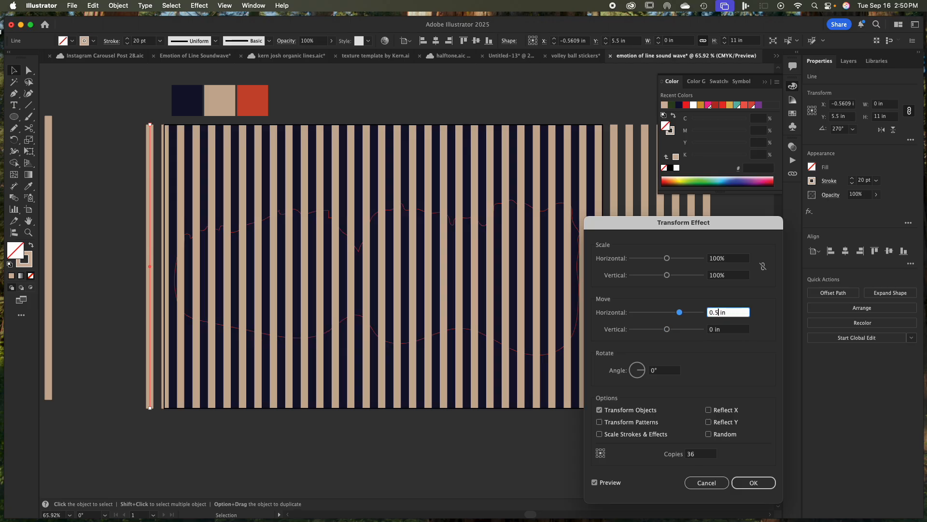
click(737, 326)
click(734, 314)
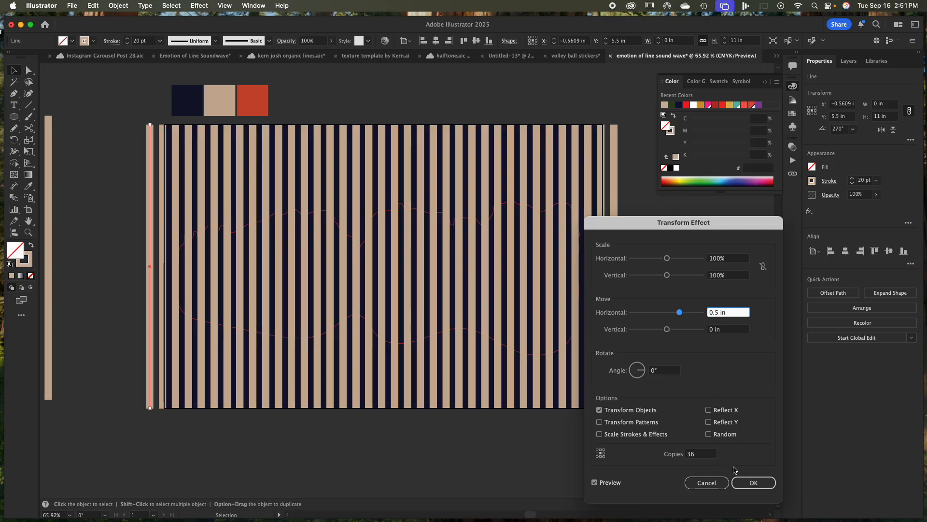
click(749, 483)
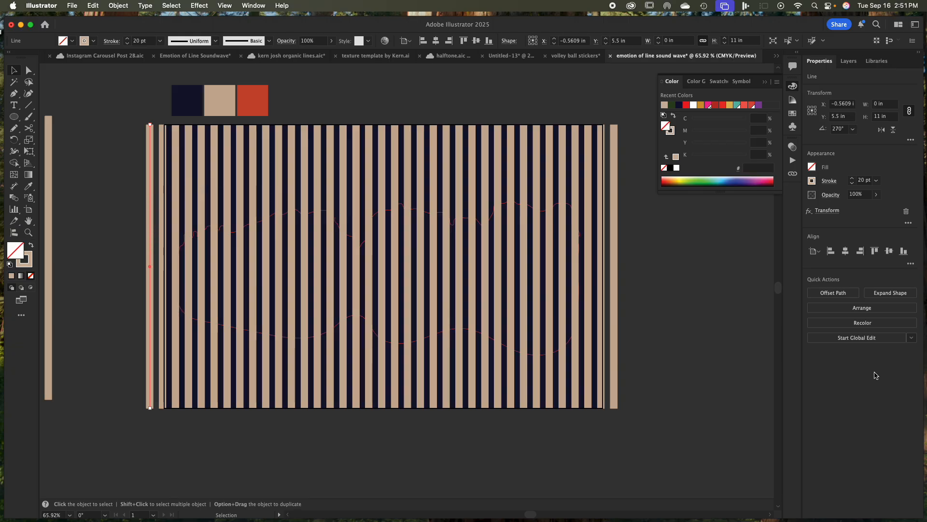
Try moving the repeated lines about 0.5 in downward, and undo the move
click(669, 353)
drag(578, 373, 577, 375)
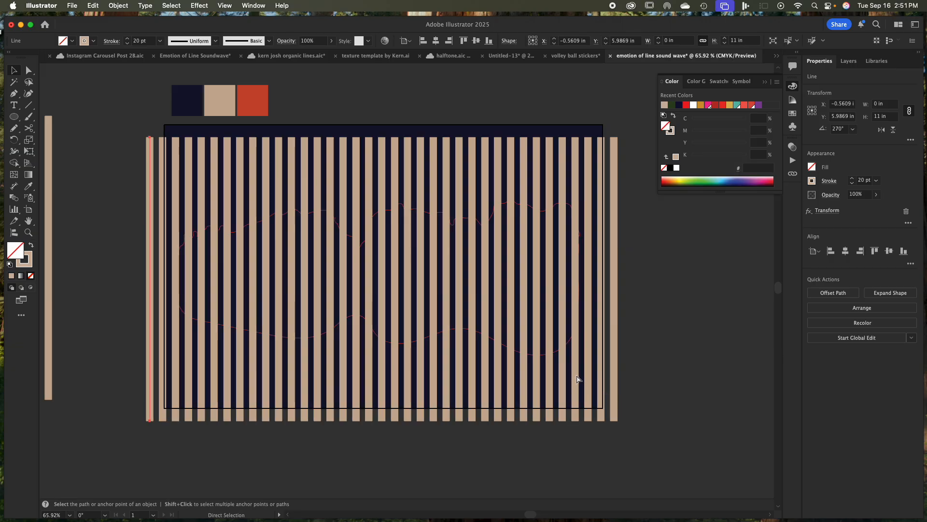
key(super+z)
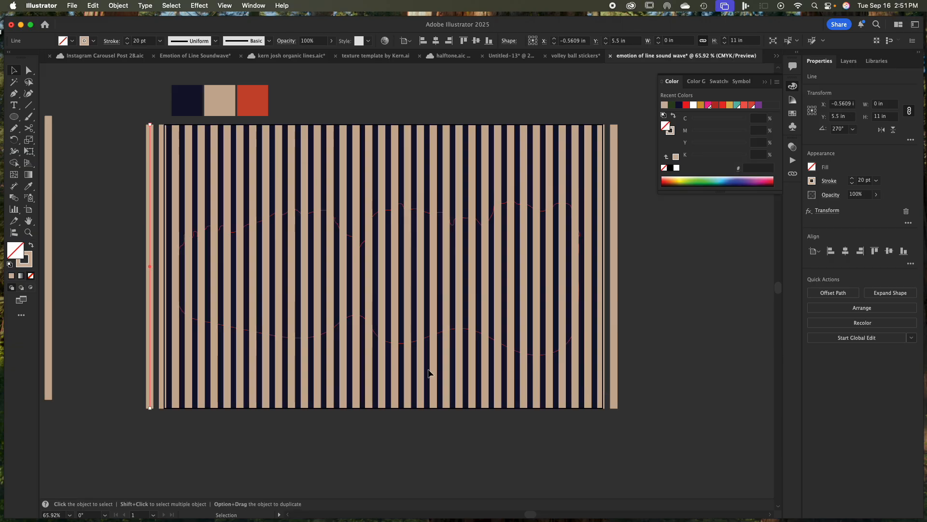
Inspect the repeated line's actual paths in outline view and return to the preview
key(super+y)
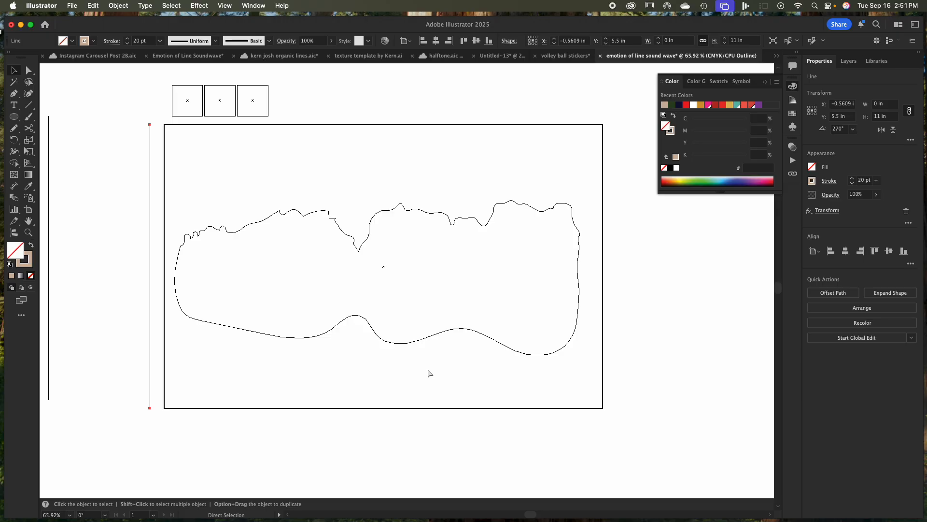
key(v)
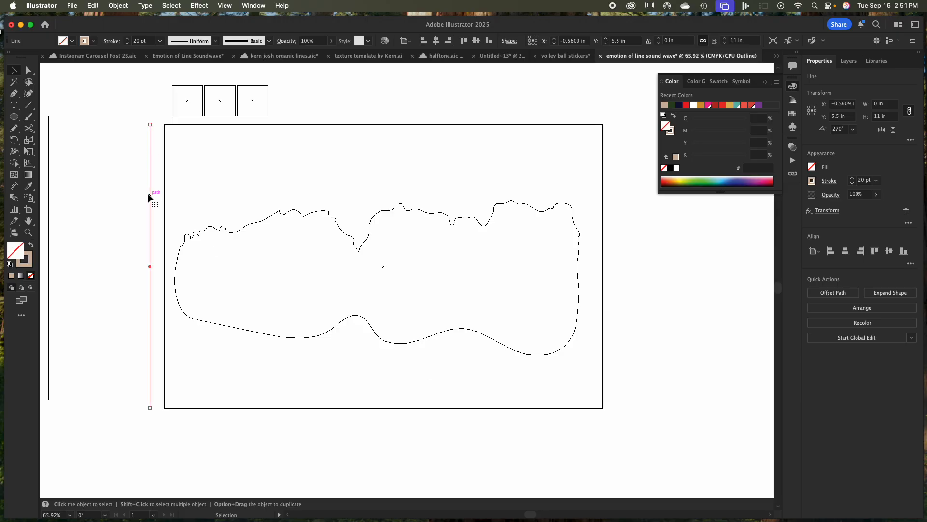
key(super+y)
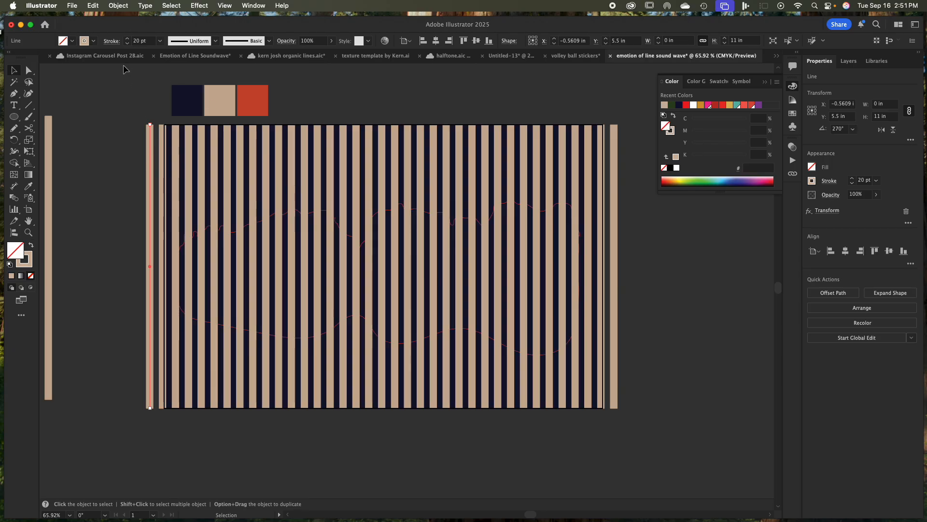
Expand the appearance of the tan line's Transform effect and ungroup the resulting lines
click(118, 6)
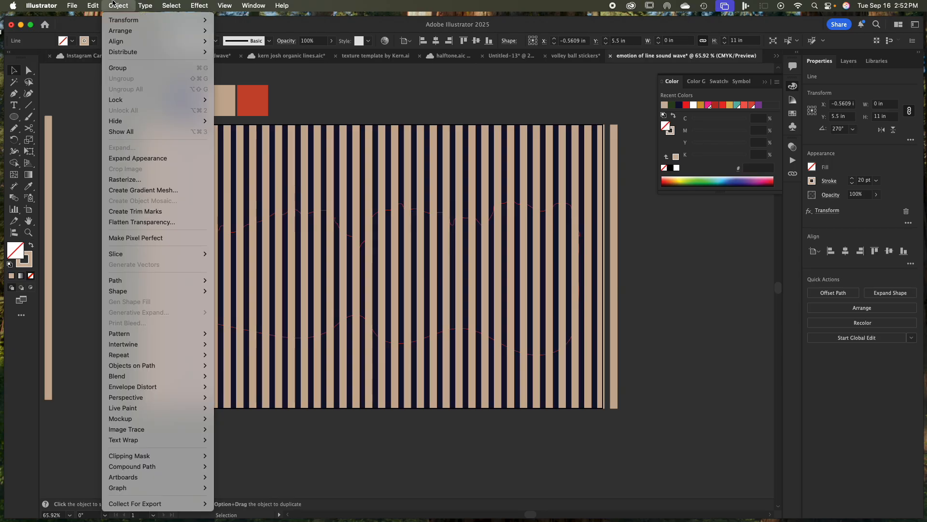
click(131, 158)
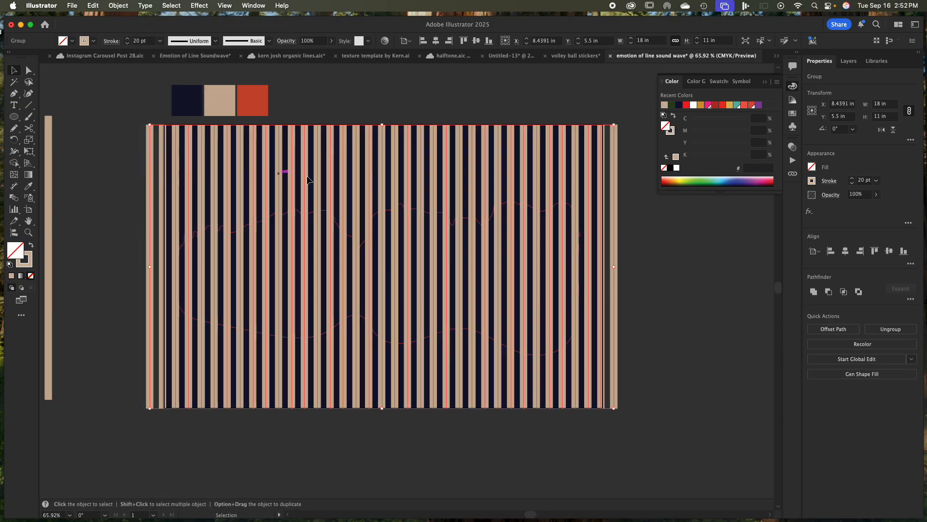
click(632, 191)
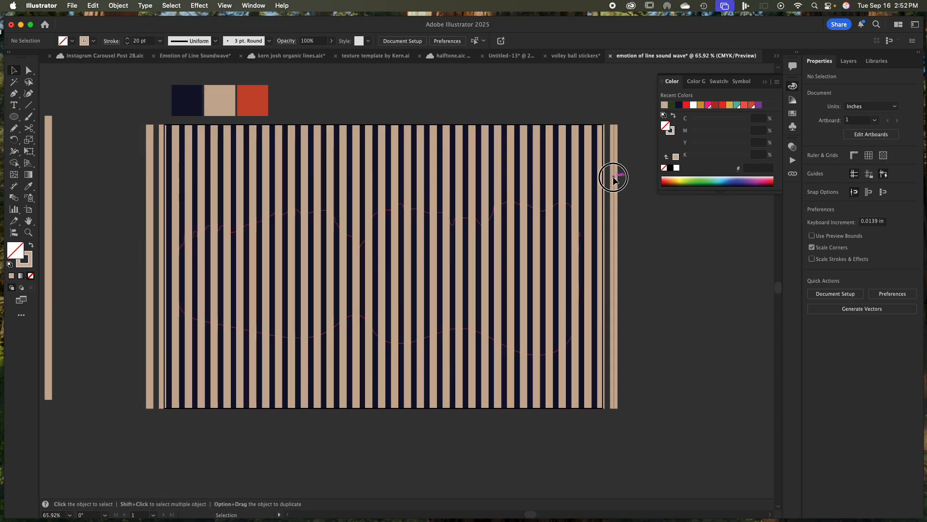
click(612, 177)
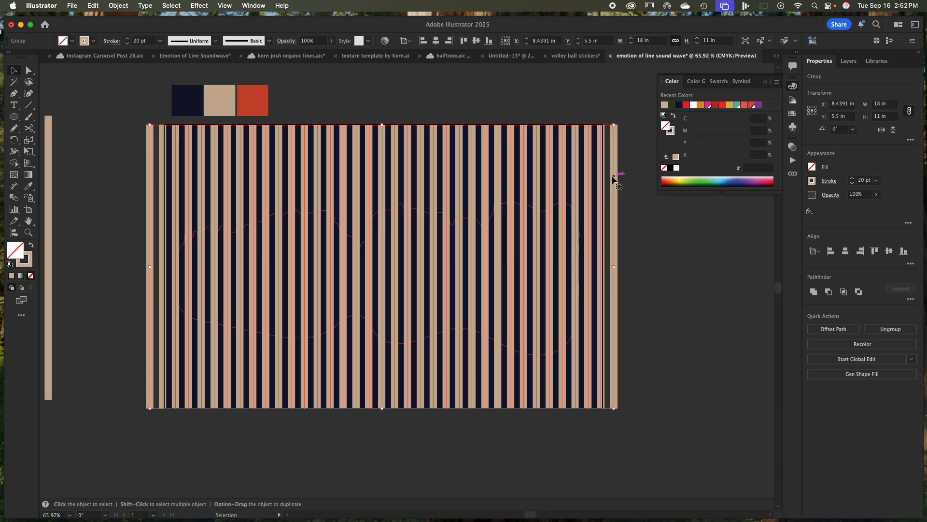
right_click(614, 180)
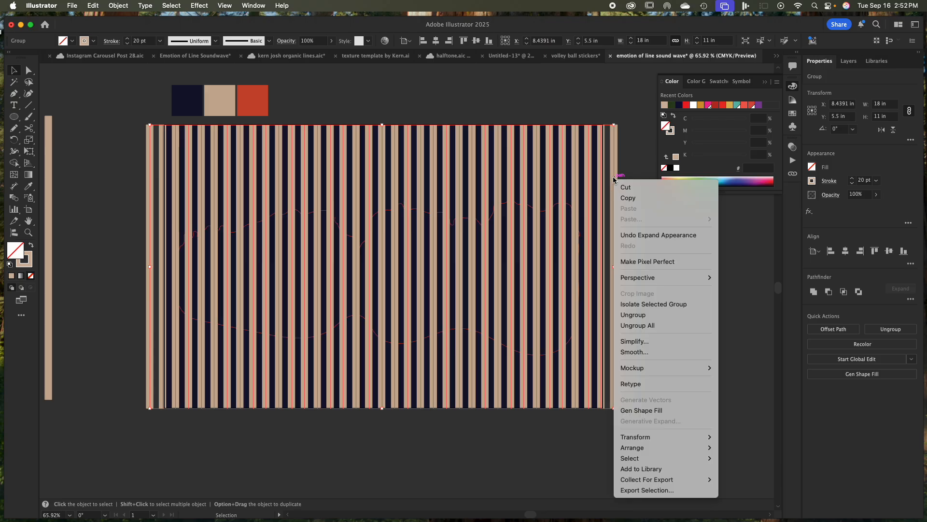
click(633, 314)
click(643, 238)
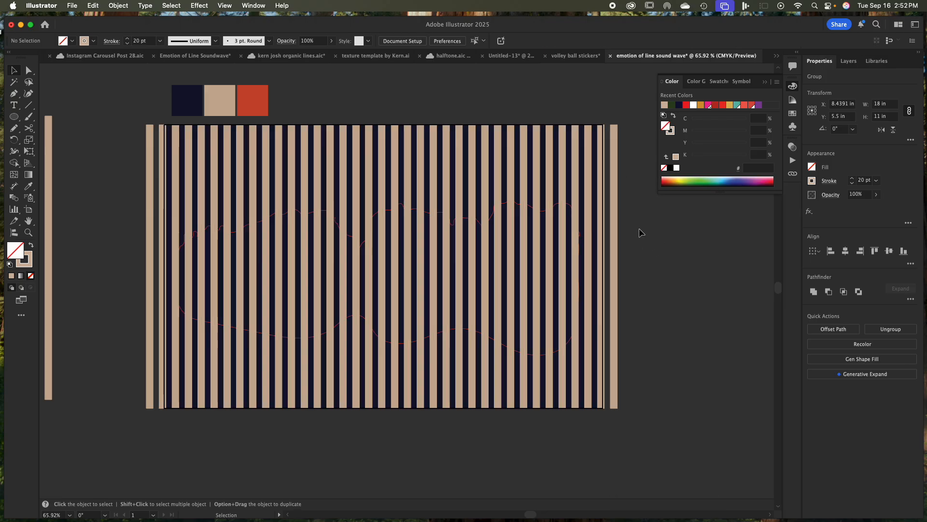
Remove the extra tan line beyond the artboard's right edge and select the group of remaining lines
click(614, 205)
drag(619, 203, 638, 242)
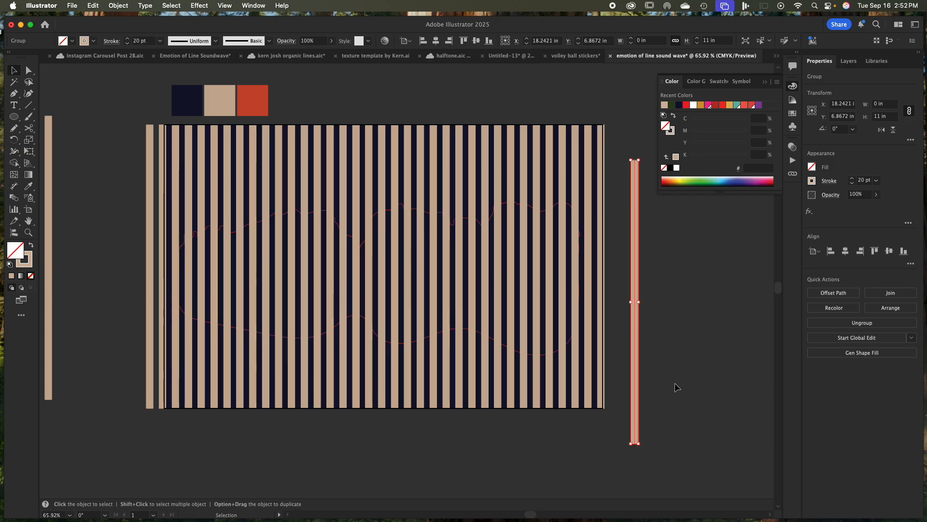
key(super+z)
drag(647, 414, 190, 388)
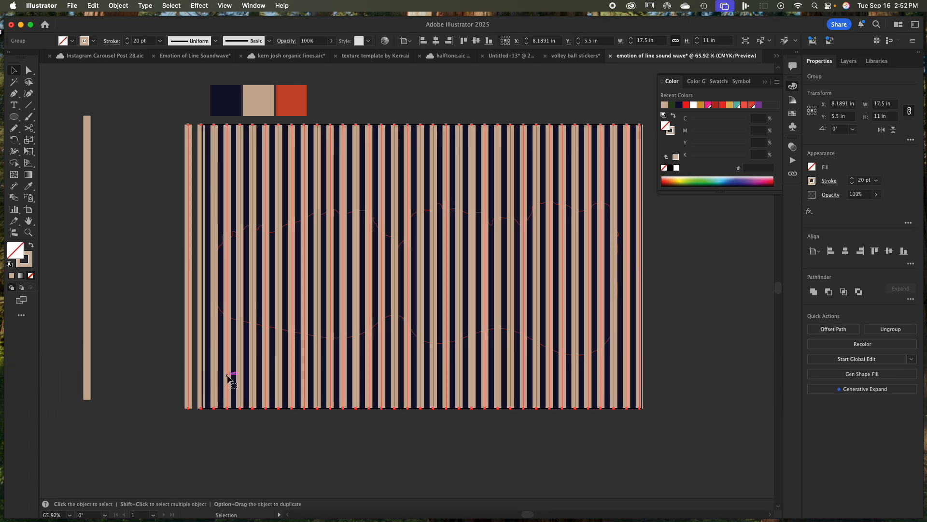
Trim the tan lines above and below the red wave outline with the Shape Builder, keeping only the segments inside it
click(310, 452)
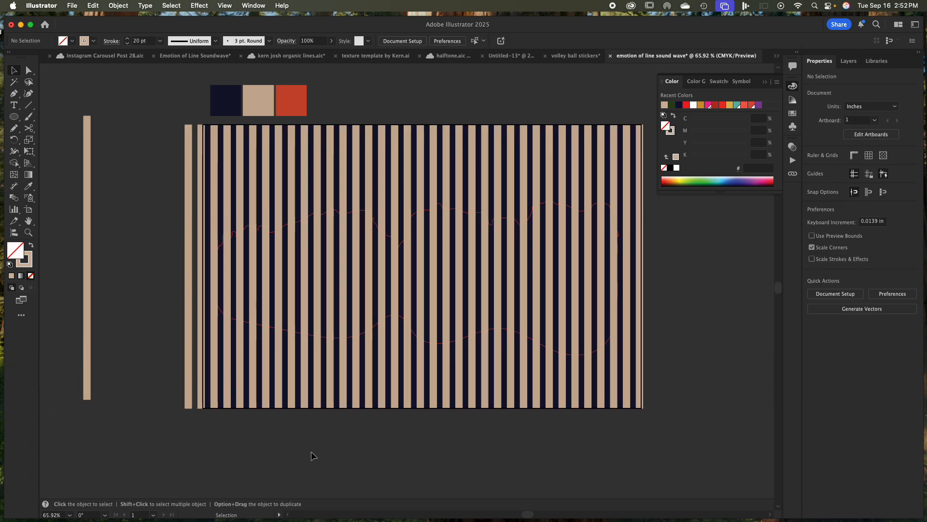
click(356, 212)
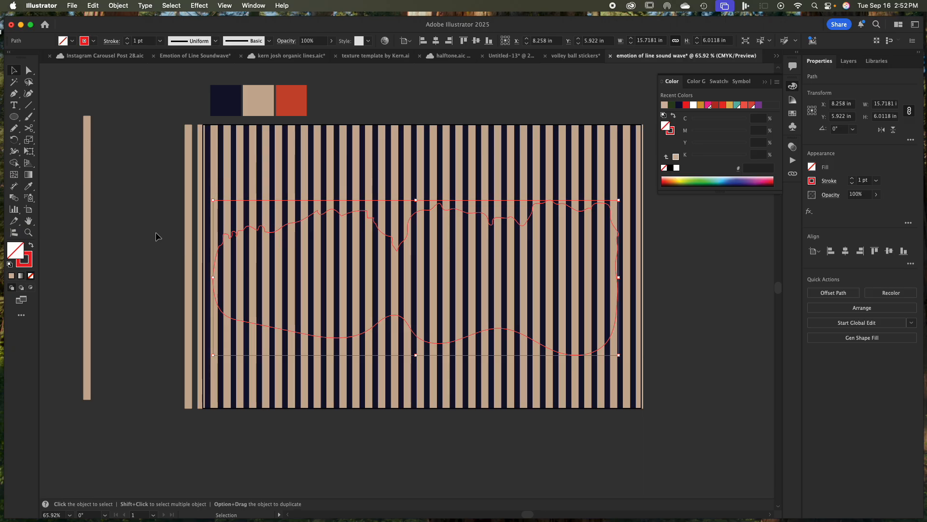
drag(151, 190, 663, 366)
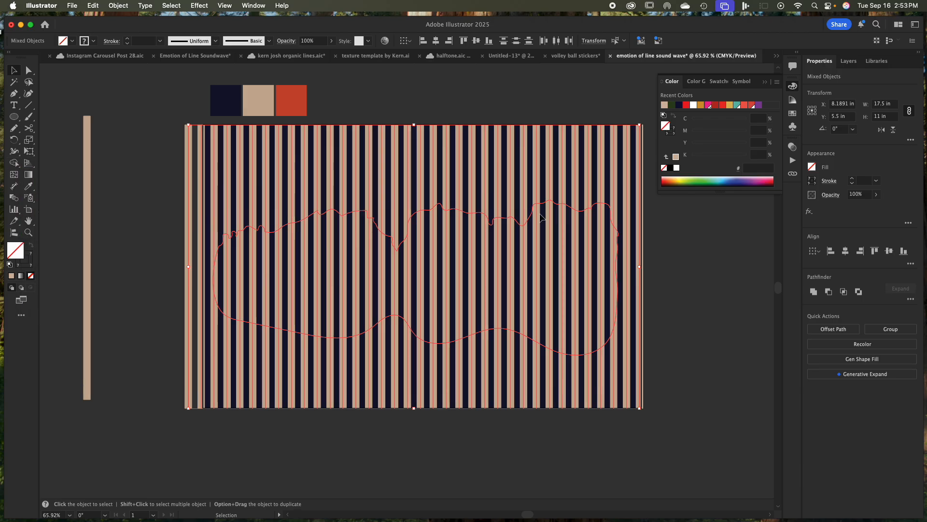
click(13, 165)
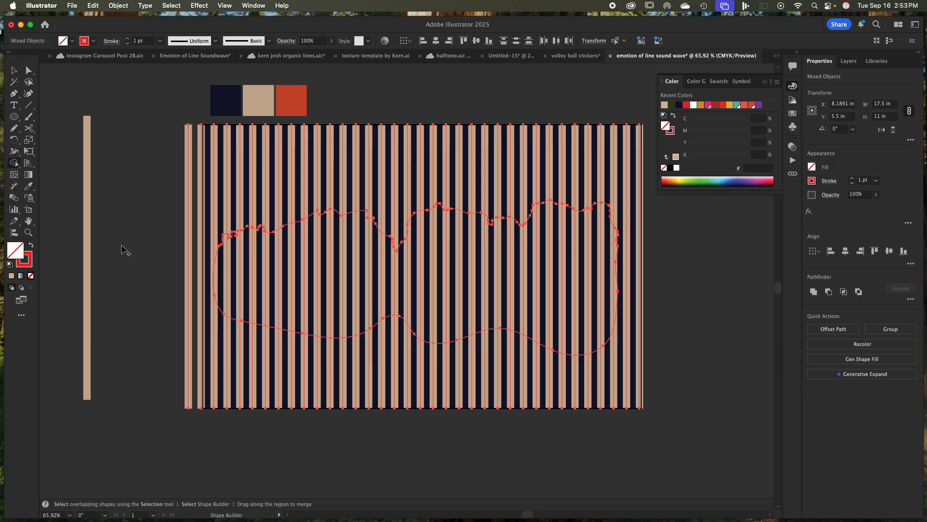
mouse_move(140, 192)
mouse_down()
mouse_move(390, 171)
mouse_move(759, 207)
mouse_up()
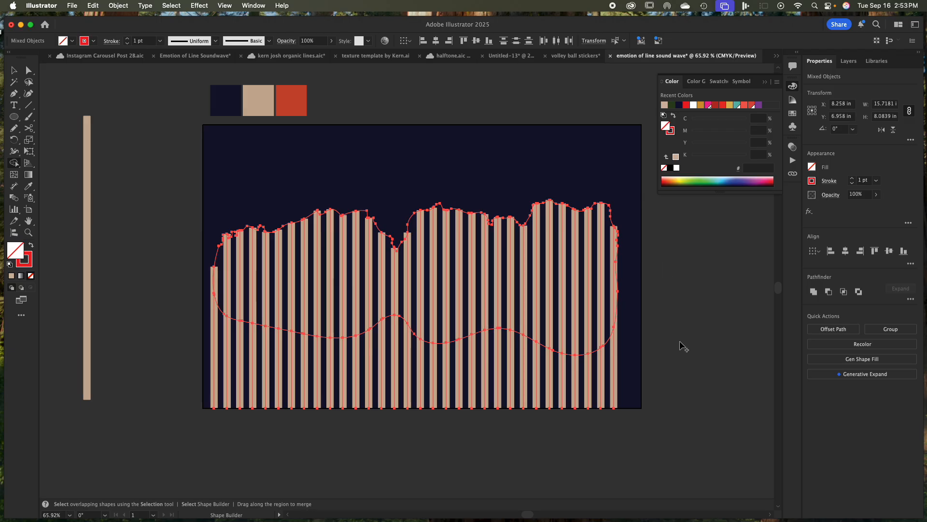
mouse_move(673, 375)
mouse_down()
mouse_move(178, 368)
mouse_move(210, 393)
mouse_up()
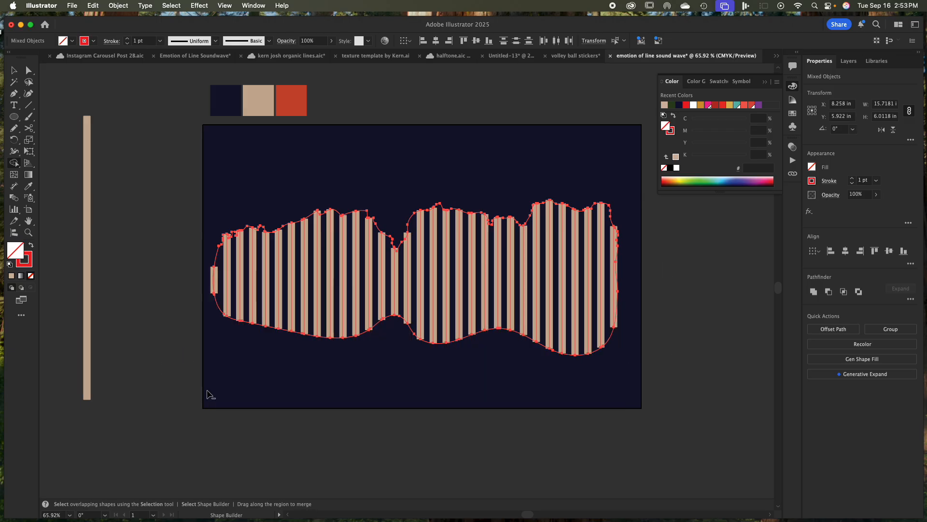
Delete the red wave outline around the trimmed tan lines
key(v)
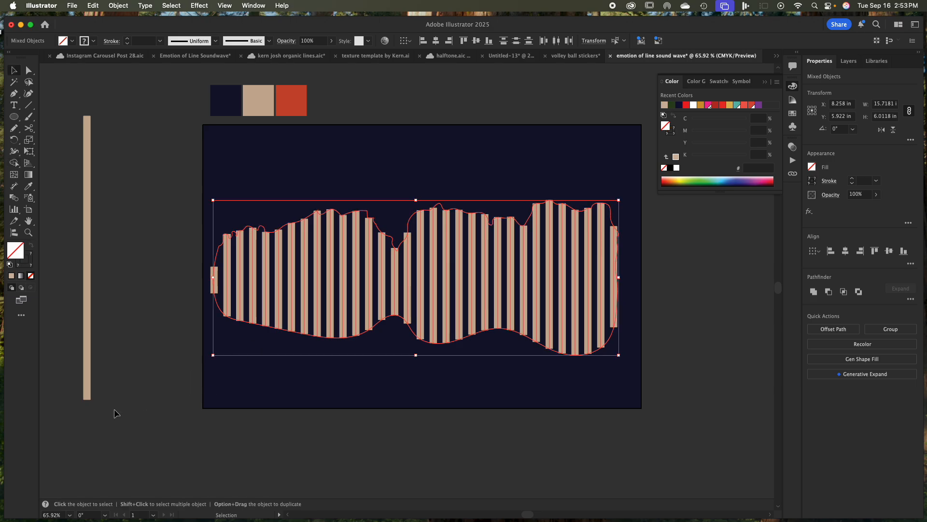
click(234, 378)
click(327, 336)
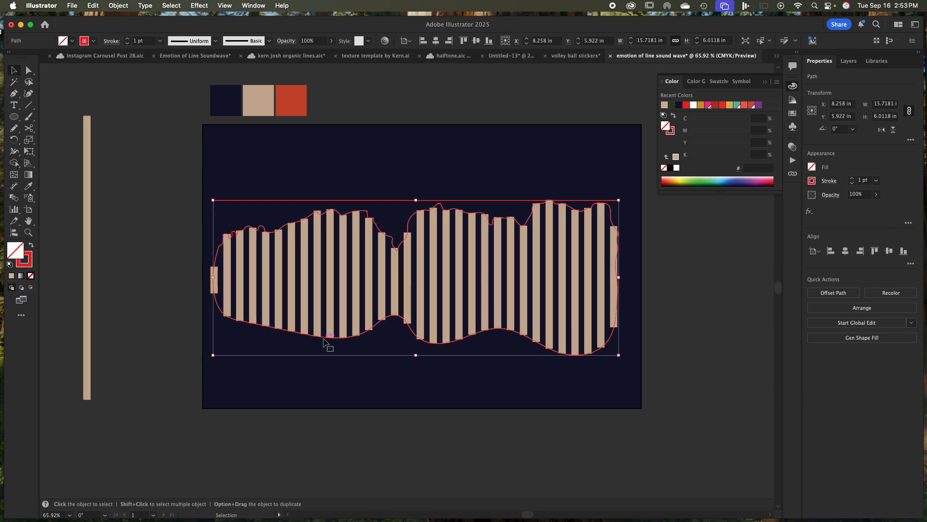
key(Delete)
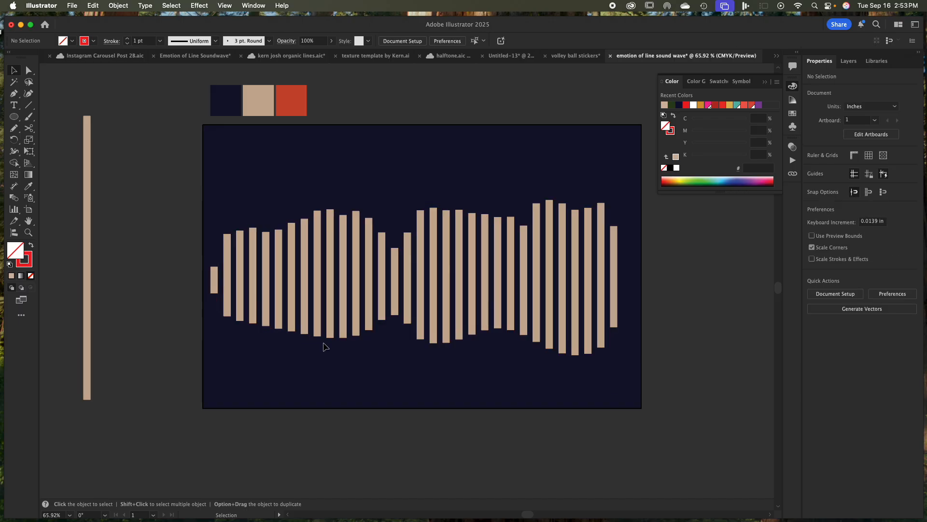
key(a)
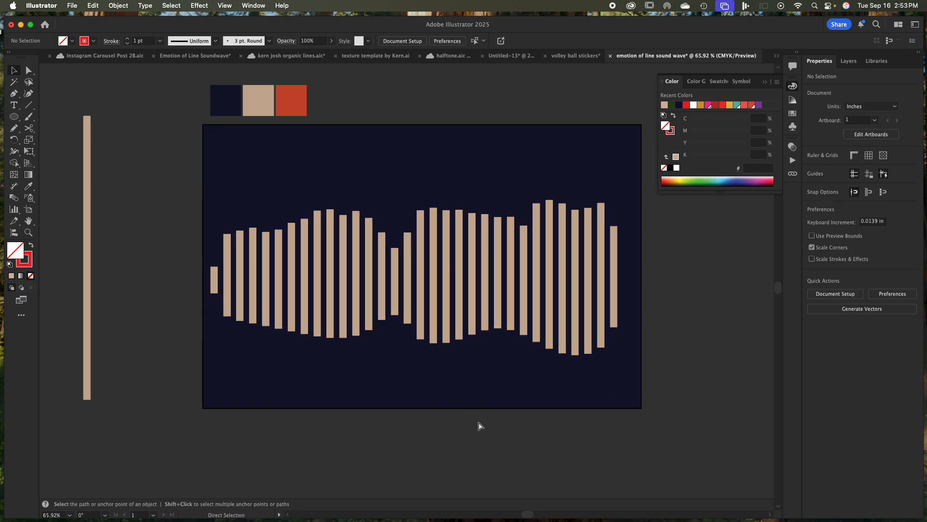
key(super+s)
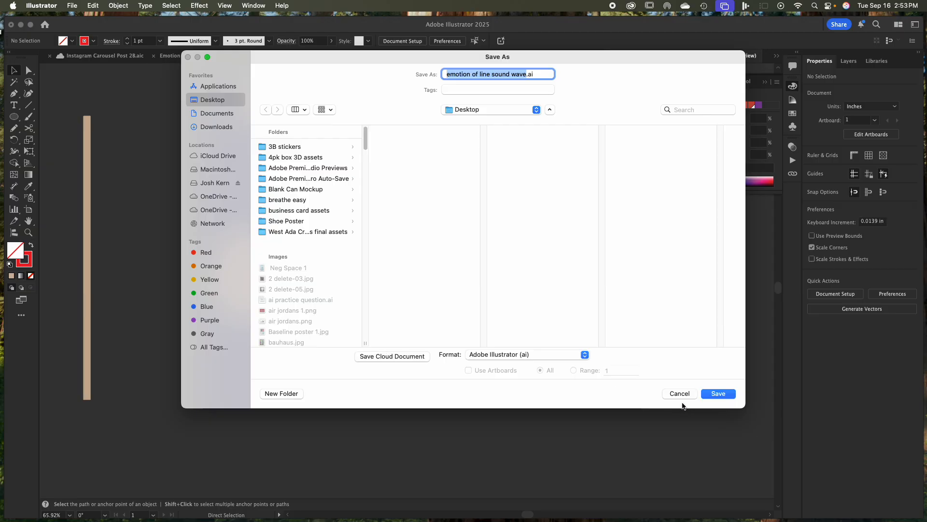
click(677, 392)
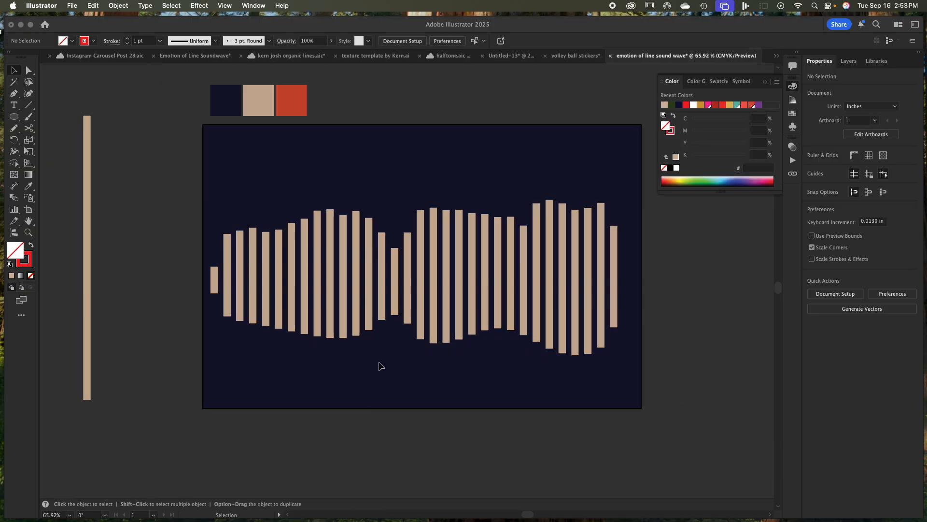
Place a duplicate of the trimmed tan line group below the artboard
drag(224, 242, 661, 334)
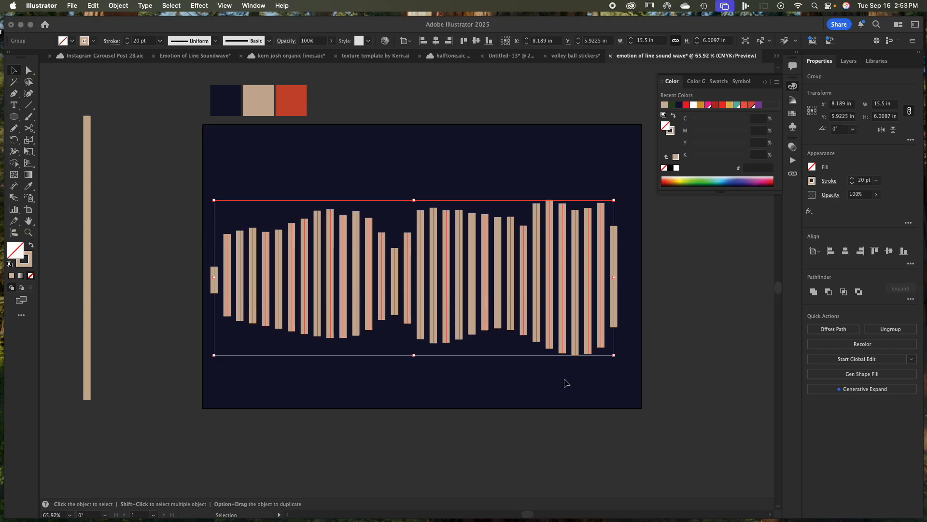
scroll(542, 379, down, 5)
scroll(542, 379, right, 2)
drag(416, 161, 419, 430)
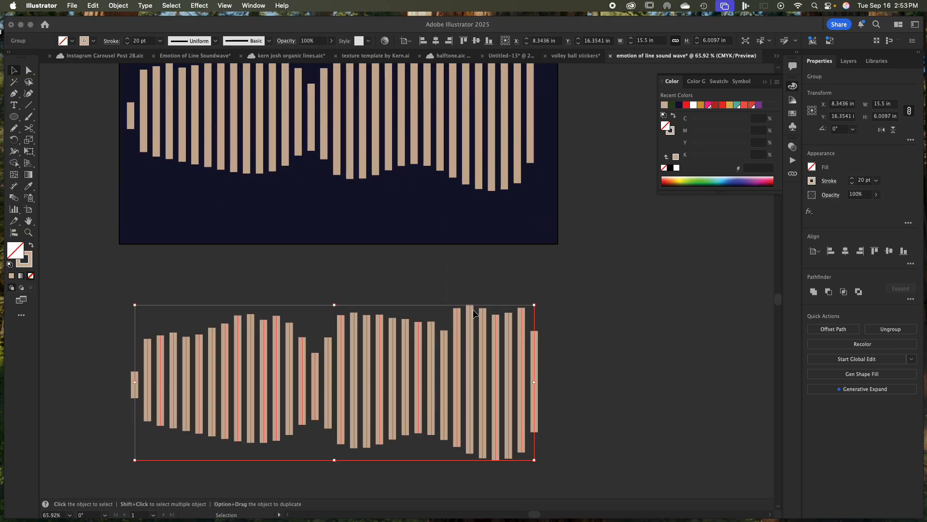
Start a Roughen effect on the line group on the artboard and set its relative size to 1%
scroll(472, 310, up, 1)
scroll(472, 310, left, 1)
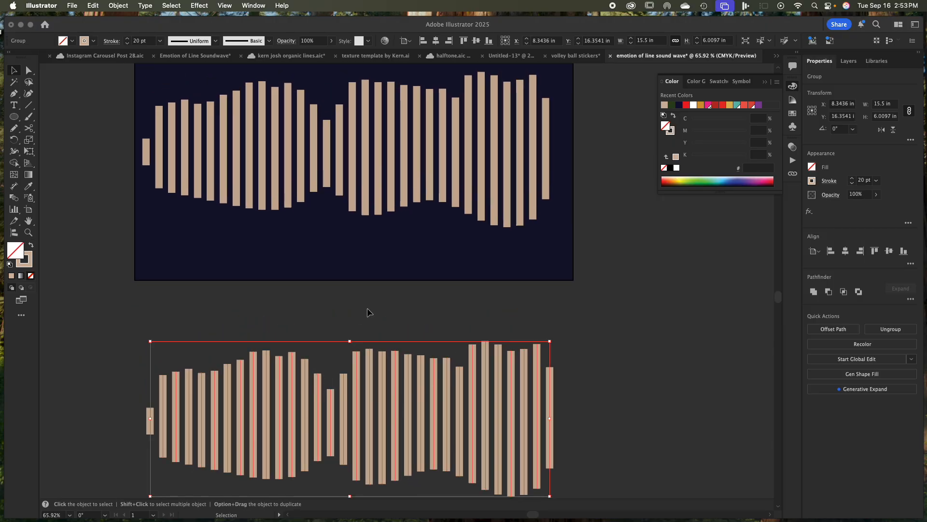
scroll(359, 331, up, 4)
scroll(359, 331, right, 1)
click(292, 258)
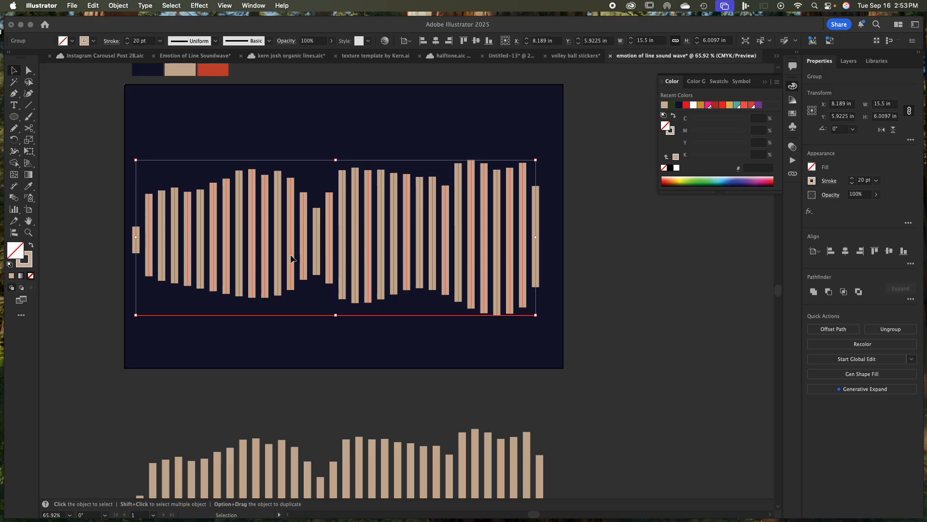
click(199, 5)
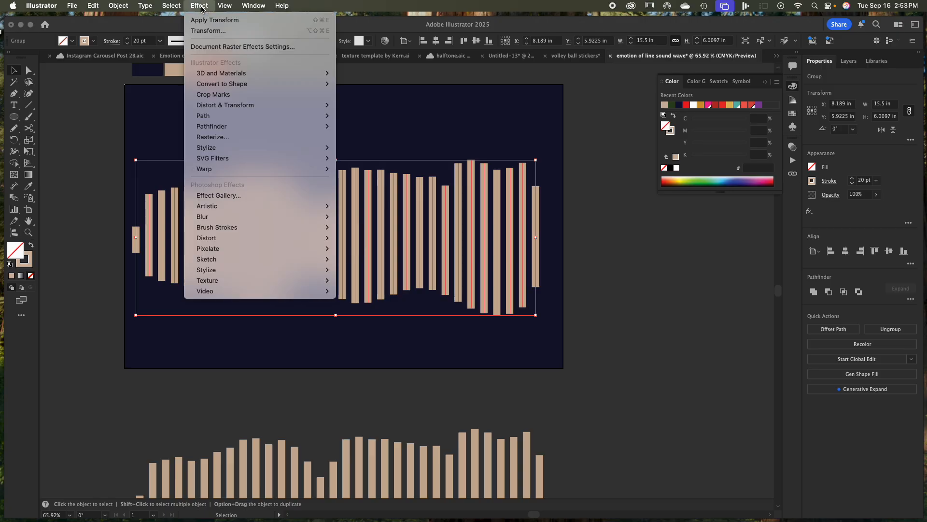
mouse_move(216, 115)
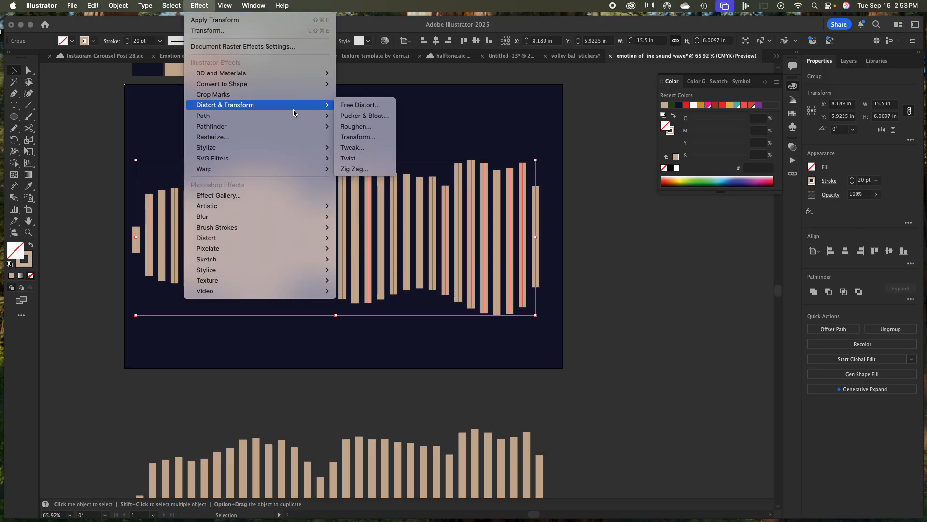
key(alt+shift+super+e)
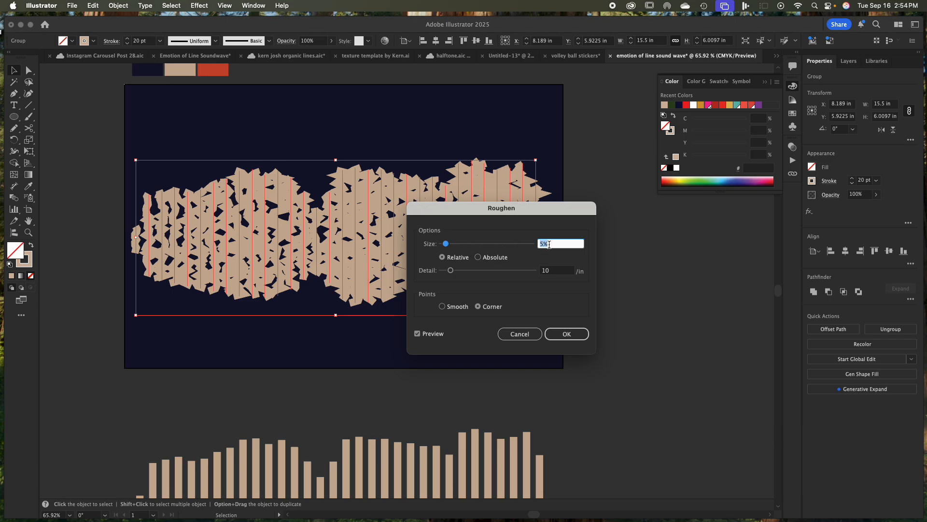
key(Down)
key(Down)
key(Down)
key(Down)
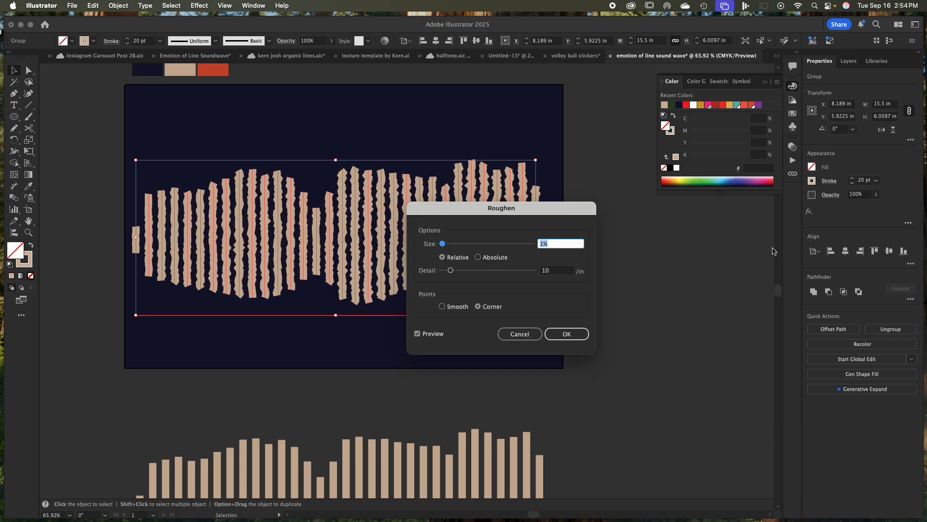
Try a Roughen detail of 9 per inch with smooth points
click(555, 271)
key(Down)
key(Down)
key(Up)
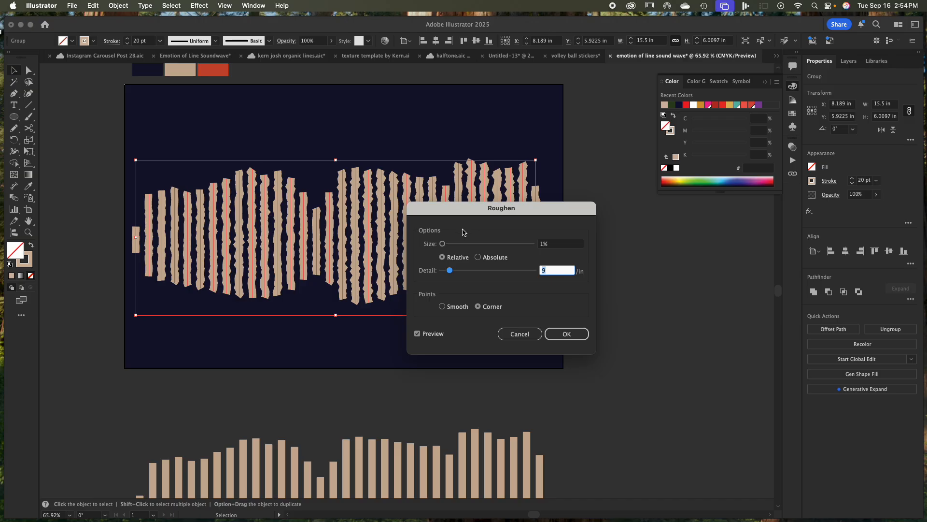
click(442, 306)
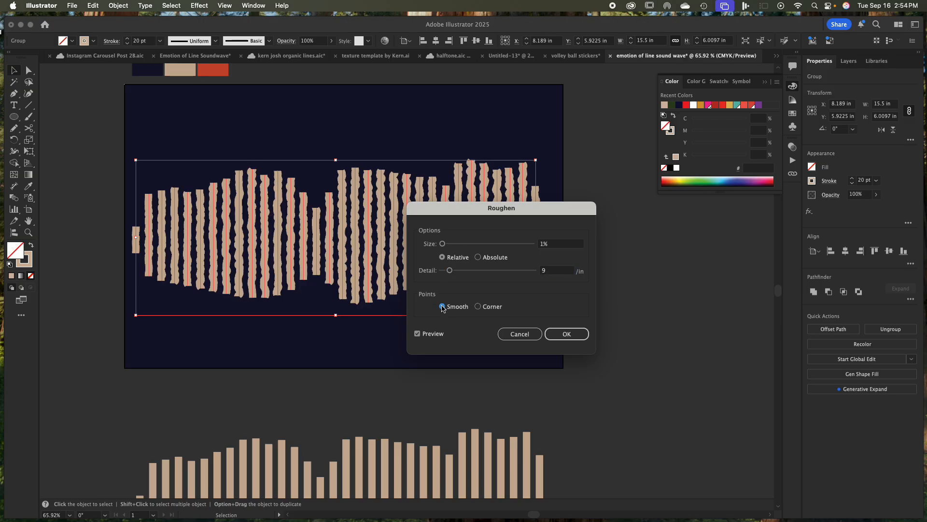
Try lower Roughen detail values of 6 and 7 per inch while keeping the points smooth
click(554, 272)
key(Down)
key(Down)
key(Down)
key(Down)
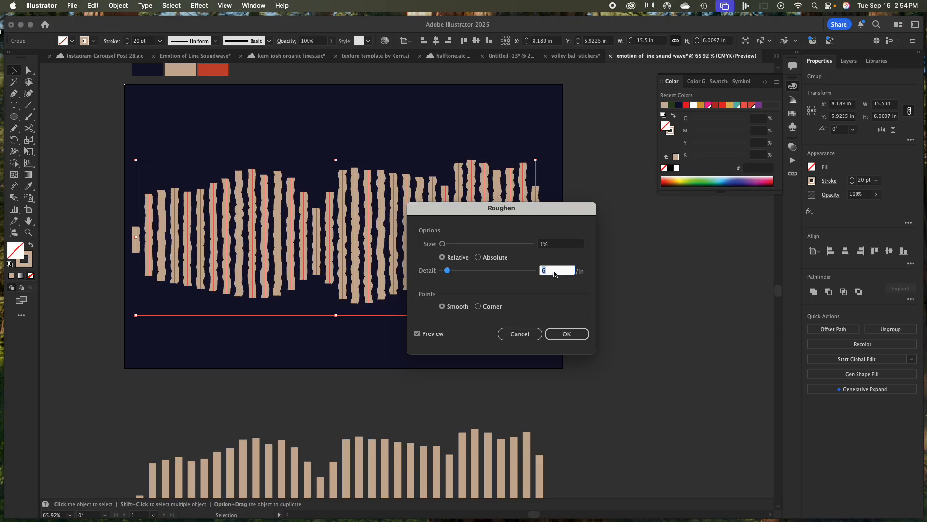
key(Up)
key(Up)
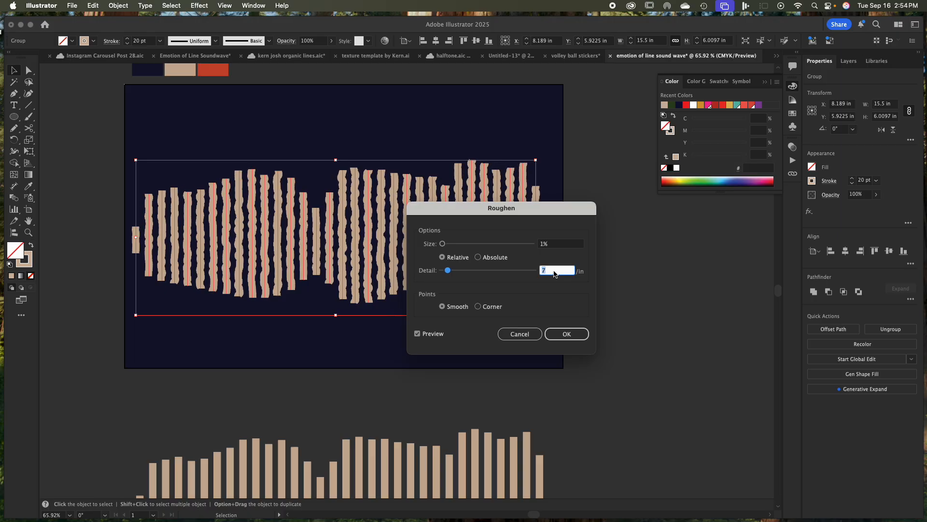
Set the Roughen points to Corner and the detail to 5 per inch, and apply the effect
click(478, 306)
key(Down)
key(Down)
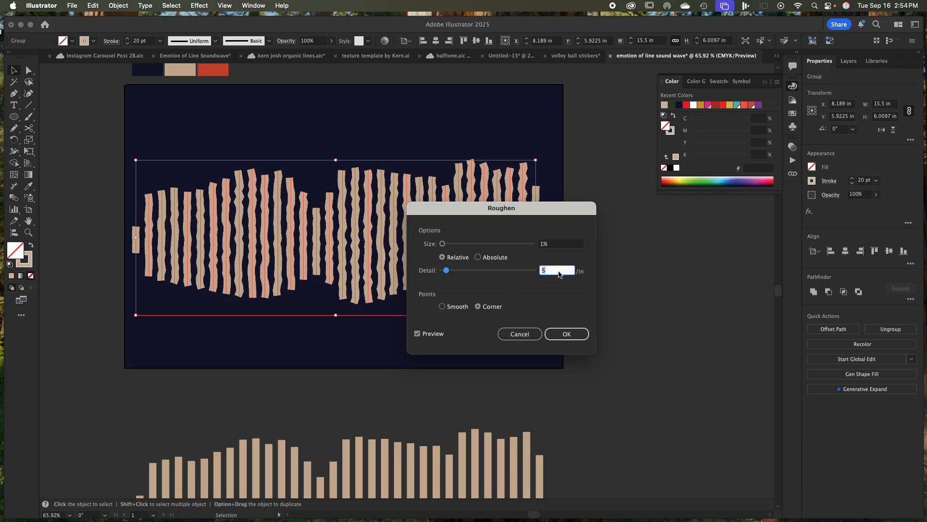
click(581, 337)
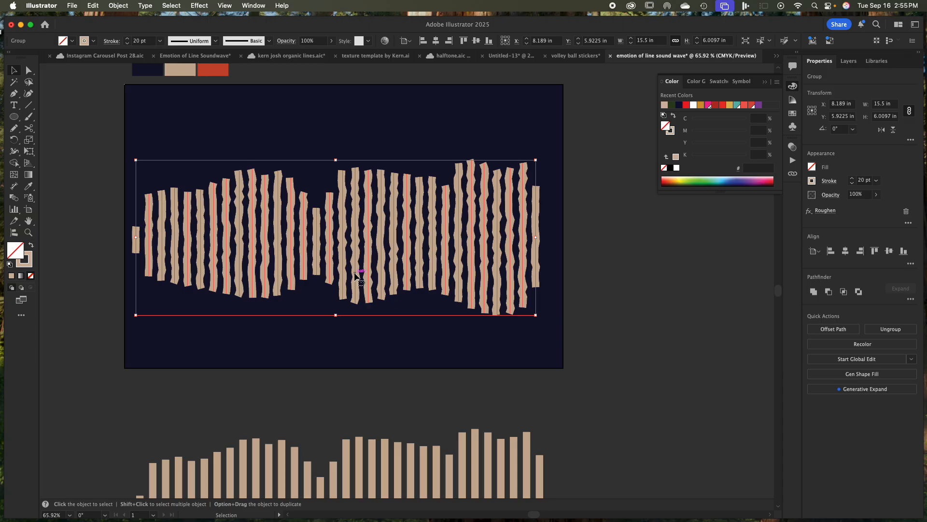
Give the roughened line group the lens-shaped stroke width profile that tapers at both ends
click(555, 251)
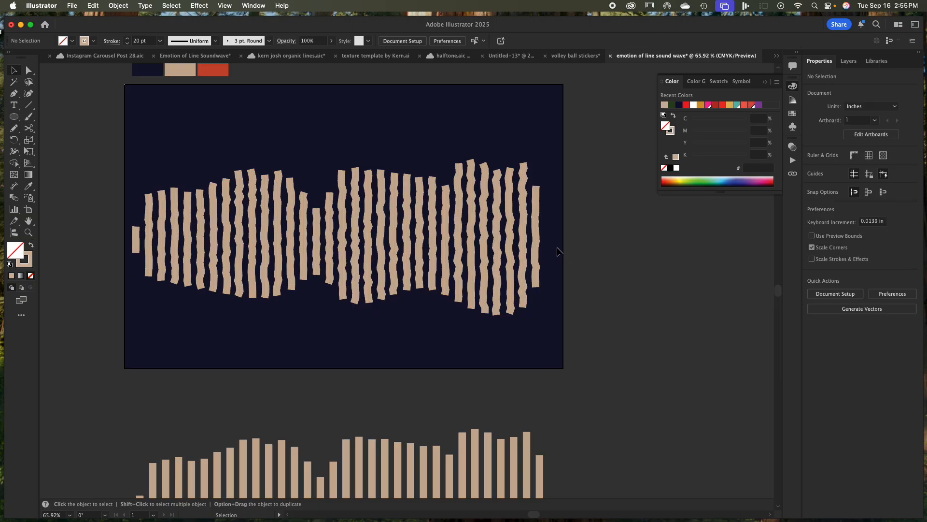
click(522, 241)
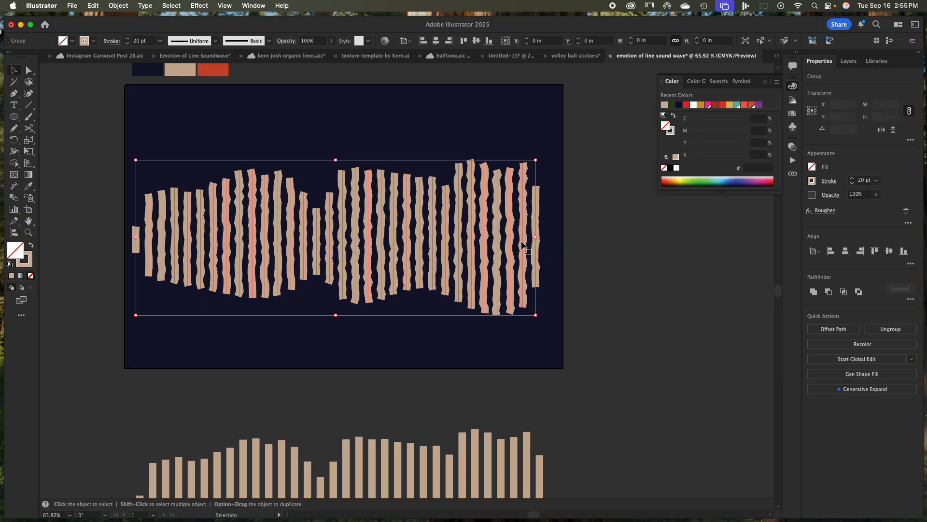
click(829, 181)
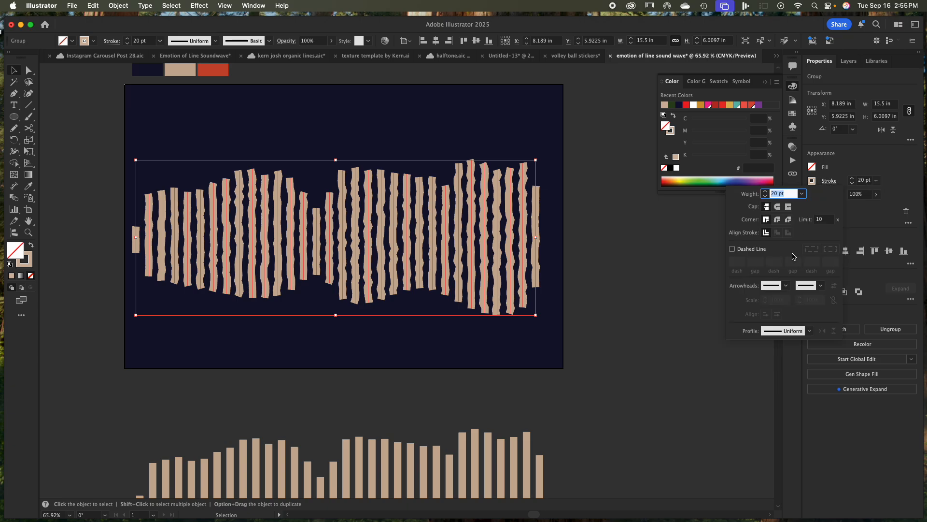
click(810, 331)
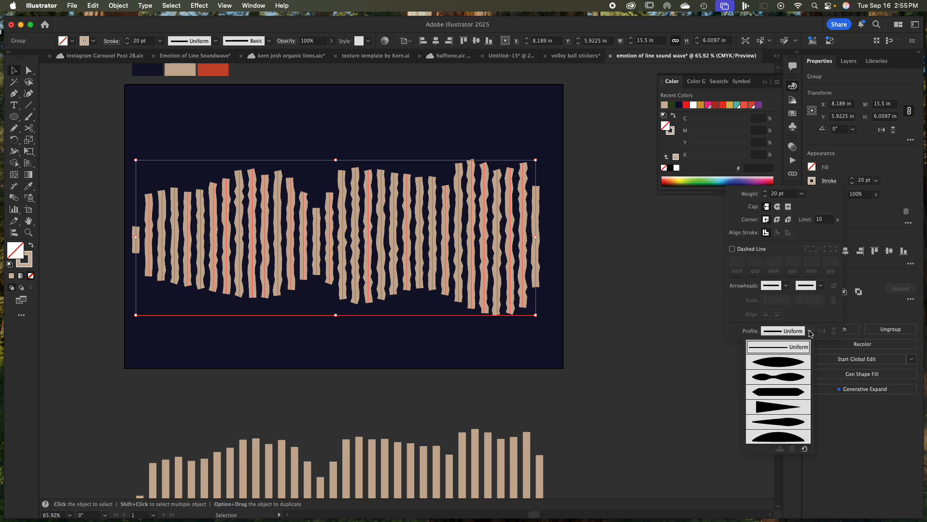
click(790, 366)
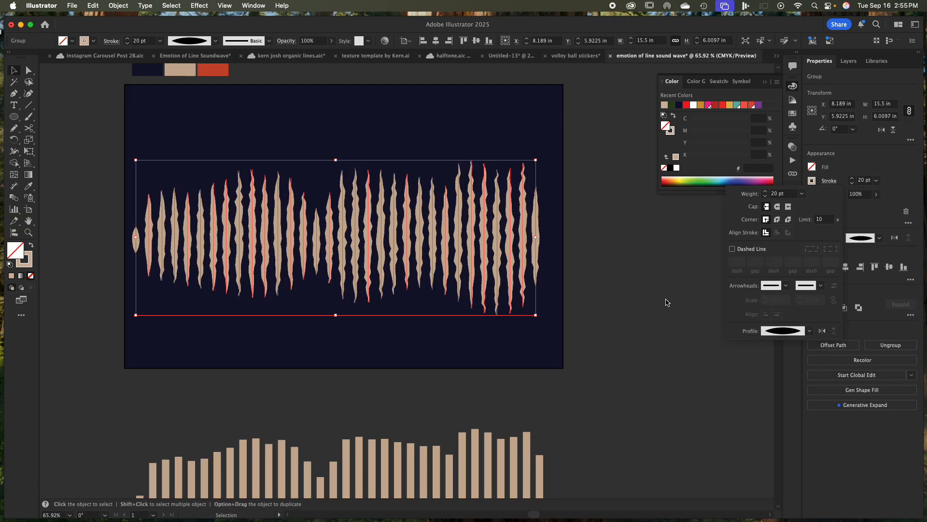
click(864, 219)
Review the stroke width profile options for the roughened lines and clear the selection
click(829, 181)
click(810, 332)
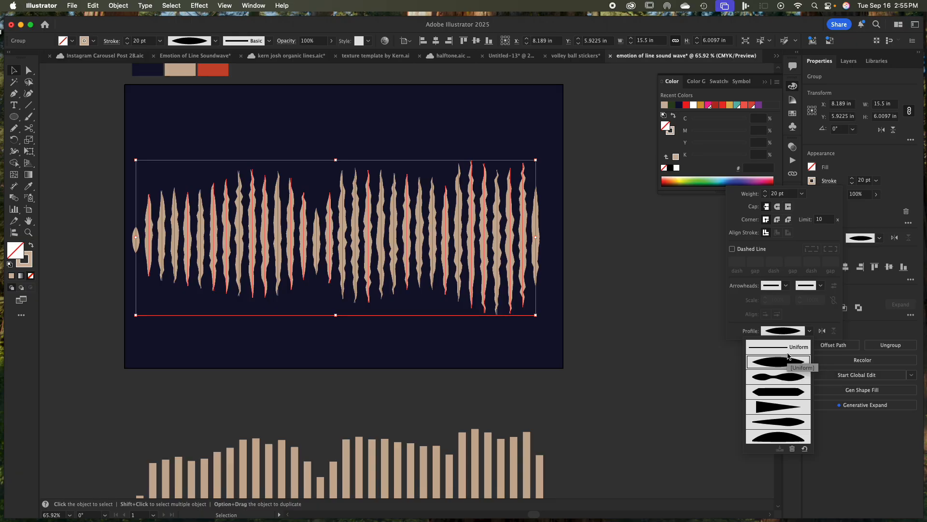
click(814, 318)
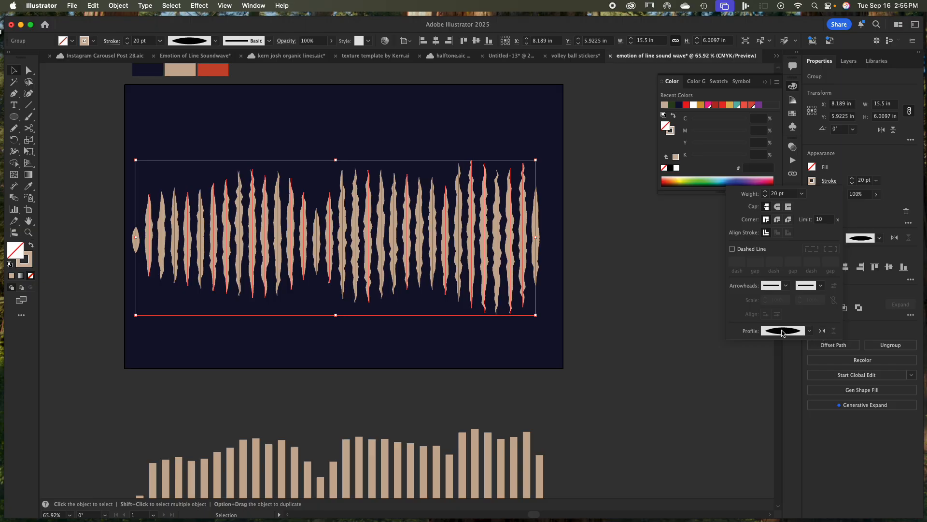
click(823, 331)
click(627, 219)
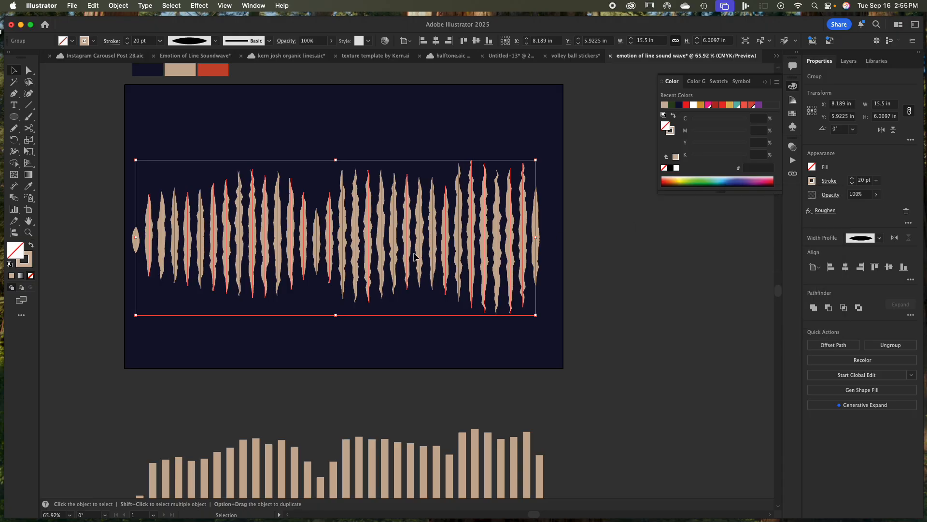
click(592, 250)
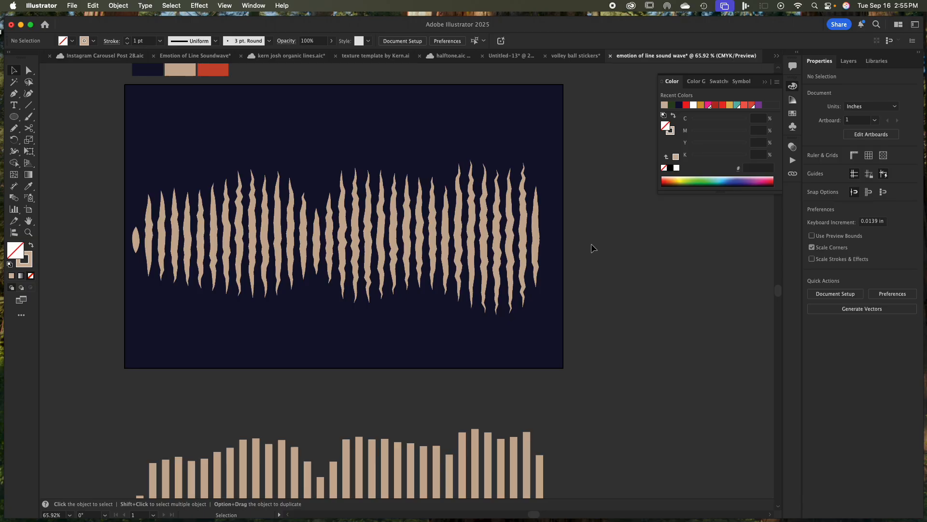
Look over the tapered wave lines on the artboard and the straight-line copy below it
key(space)
drag(598, 317, 603, 243)
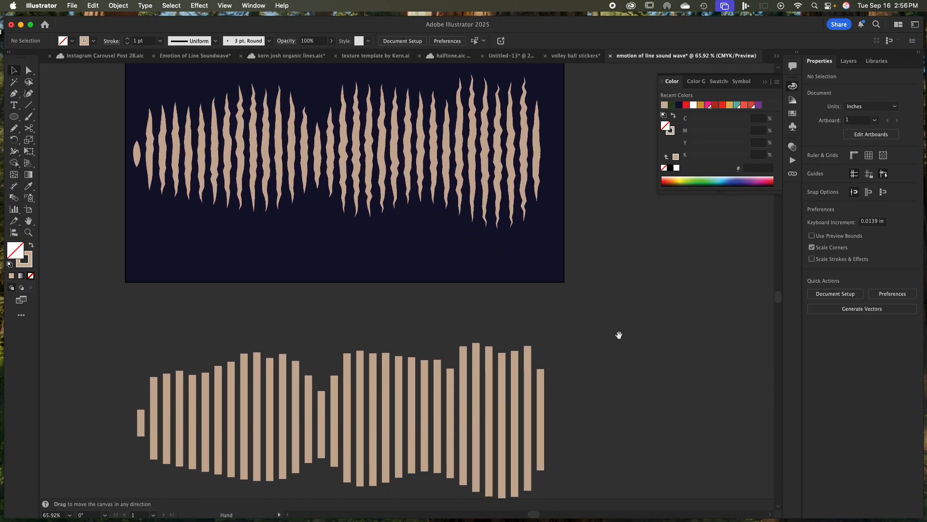
drag(619, 335, 625, 368)
key(space)
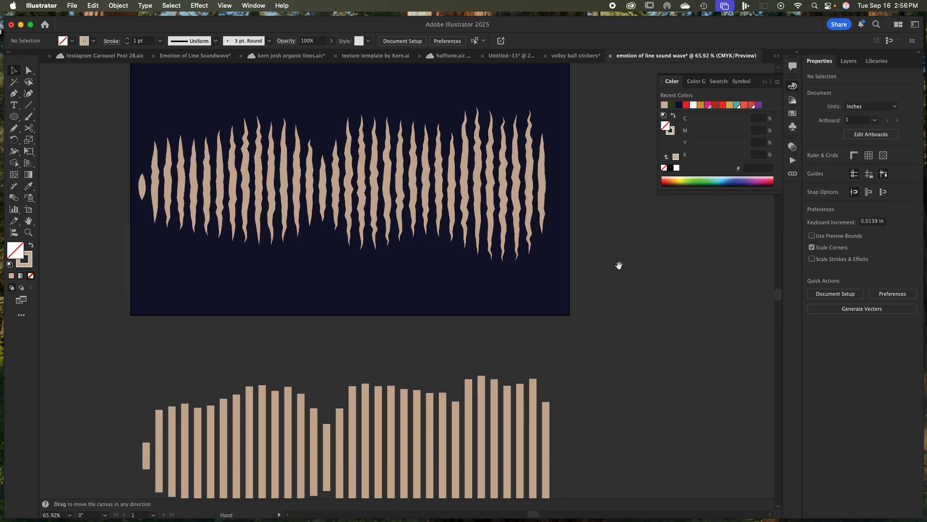
drag(594, 260, 627, 352)
key(space)
drag(559, 326, 528, 325)
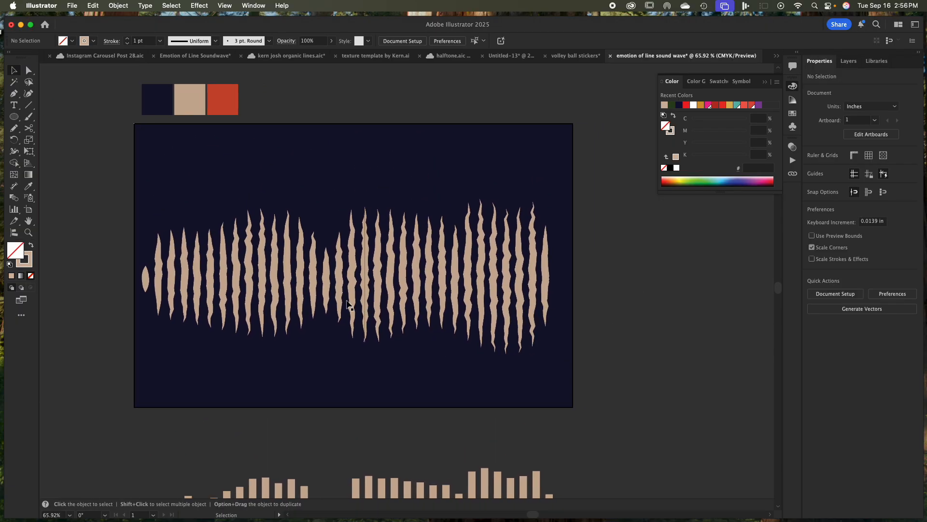
key(space)
drag(326, 278, 372, 313)
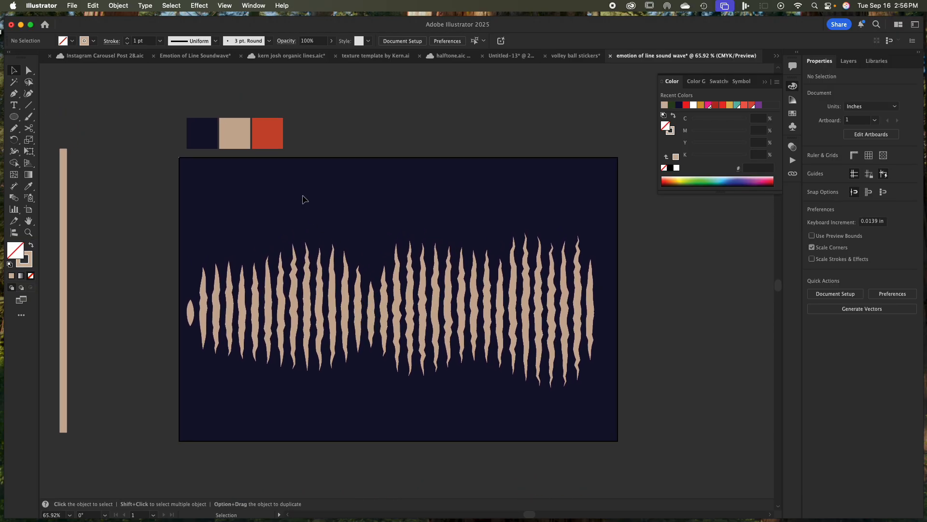
key(space)
drag(512, 208, 427, 198)
drag(512, 201, 496, 223)
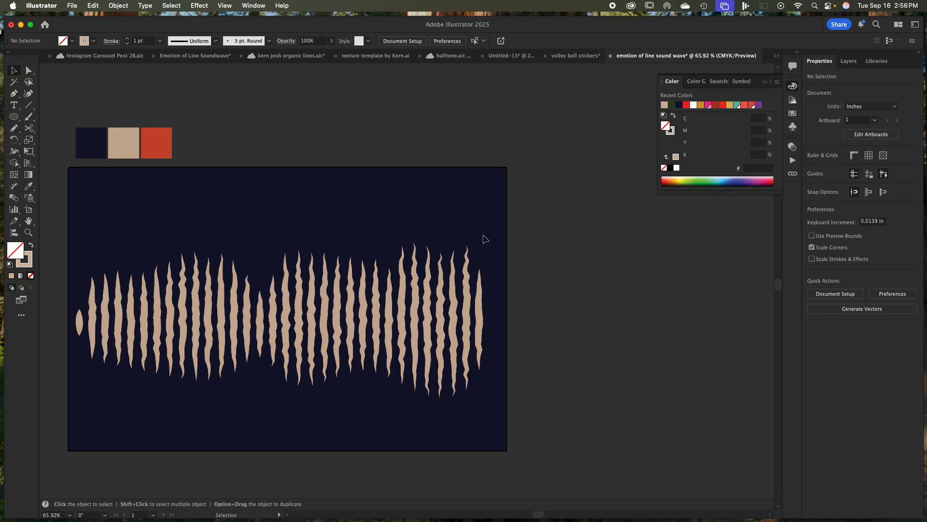
Thicken the single vertical line beside the artboard to a 70 pt stroke
scroll(416, 262, left, 10)
scroll(363, 249, down, 2)
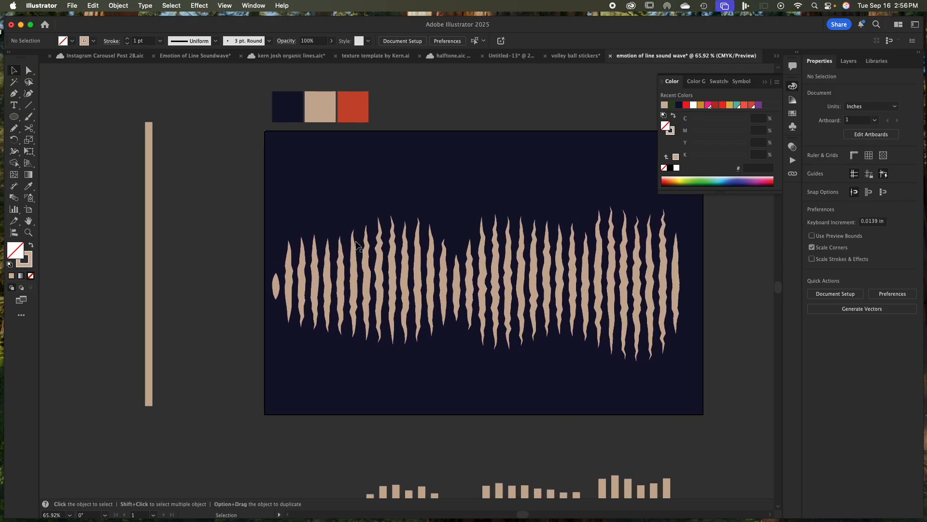
click(149, 240)
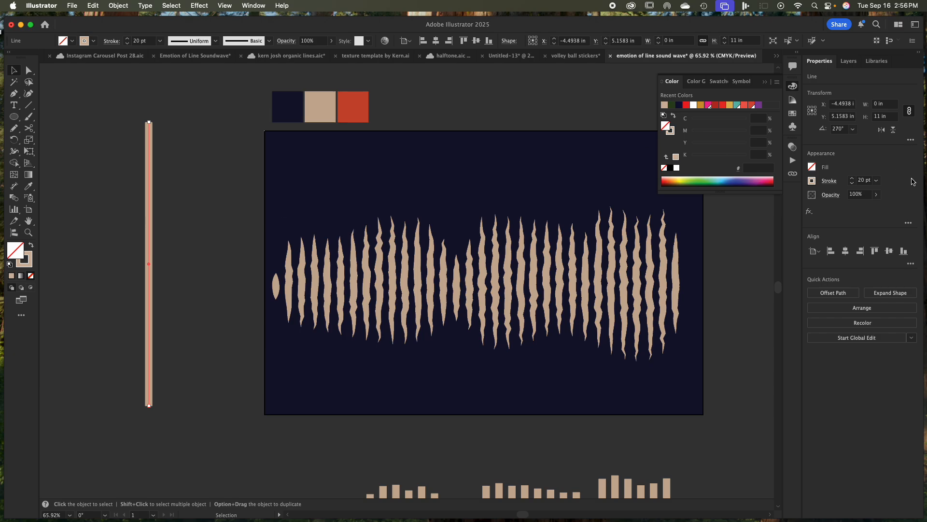
drag(853, 179, 853, 179)
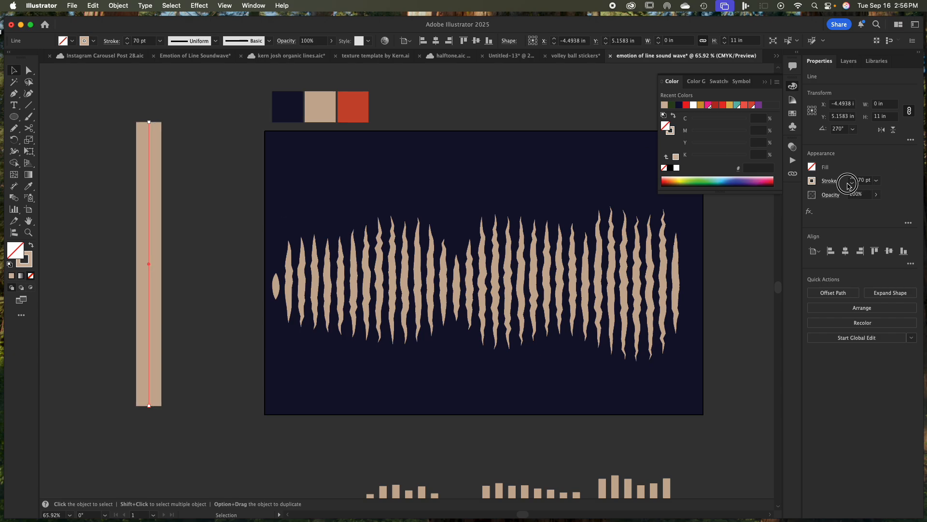
Draw a rectangle about 0.82 in wide and 10.8 in tall beside the thick line, giving it a tan fill and no stroke
scroll(193, 207, left, 4)
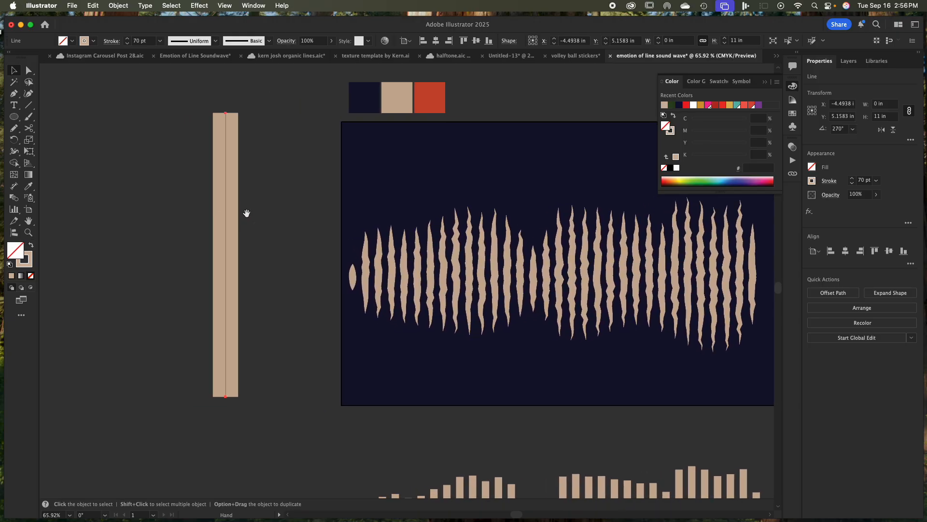
key(m)
drag(151, 112, 172, 390)
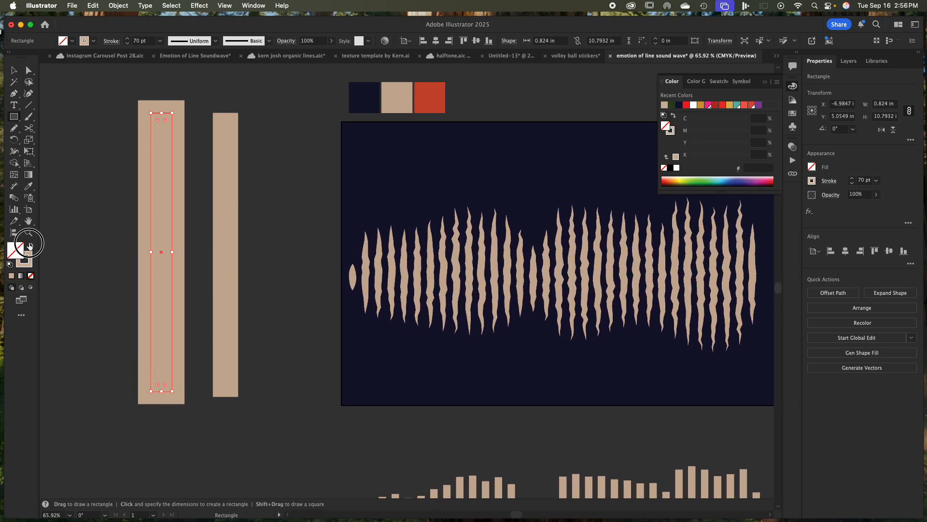
click(30, 246)
key(v)
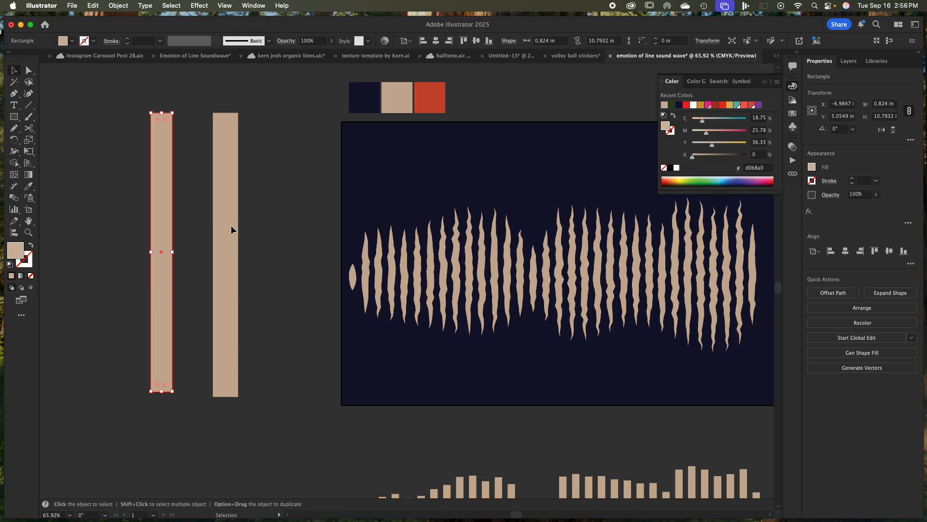
Compare the fill and stroke settings of the thick line and the rectangle
click(225, 205)
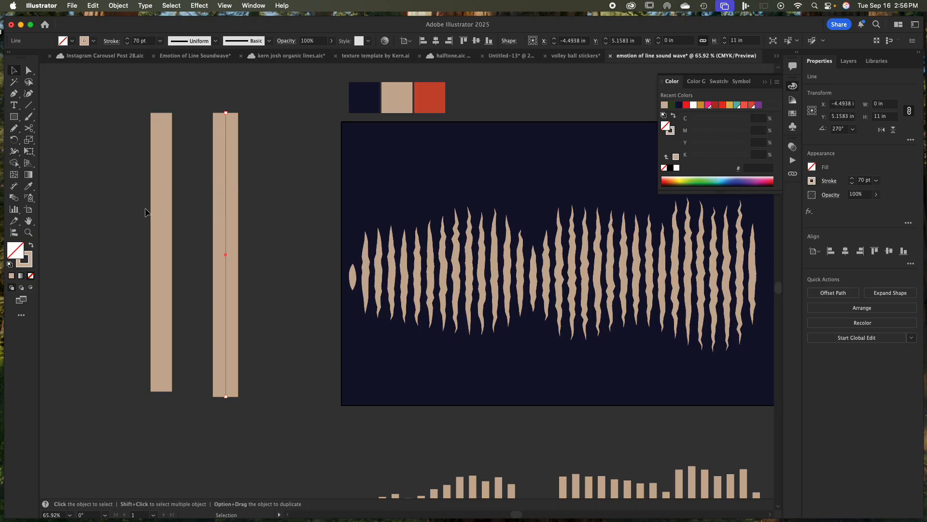
click(163, 208)
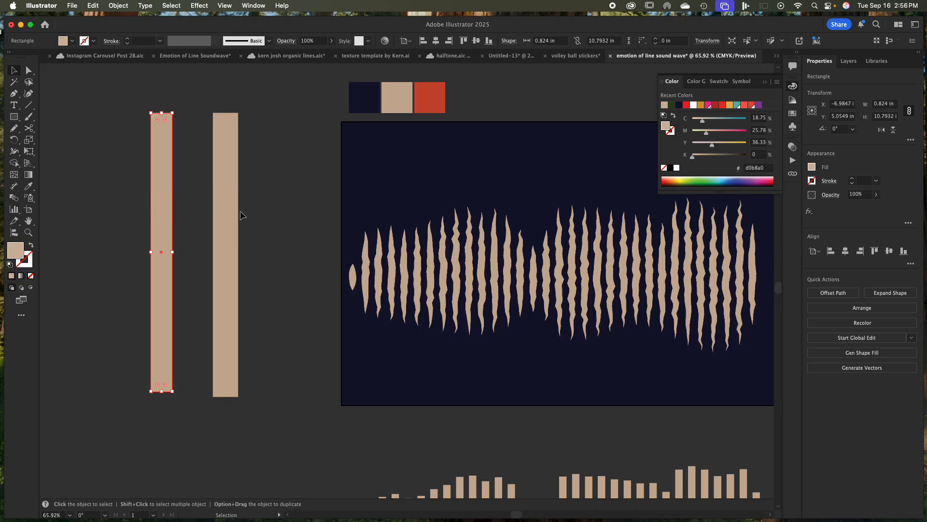
click(226, 208)
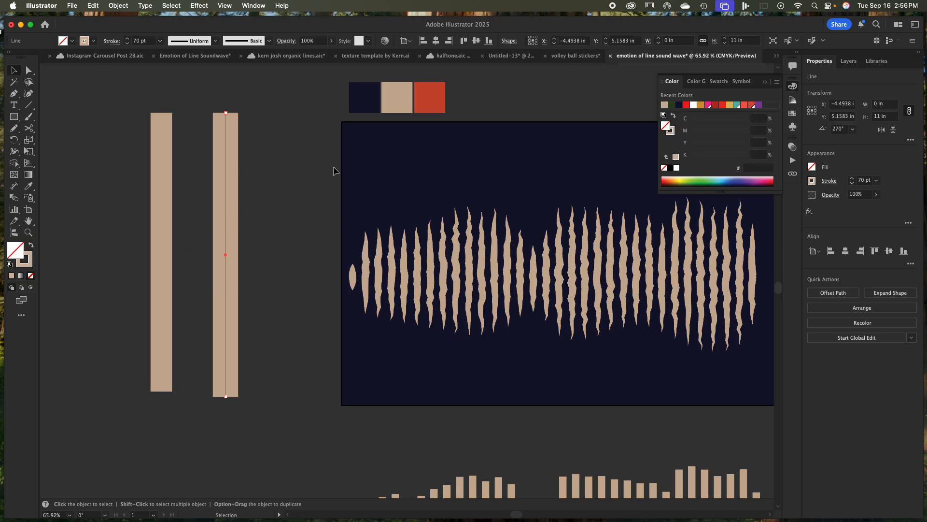
click(290, 194)
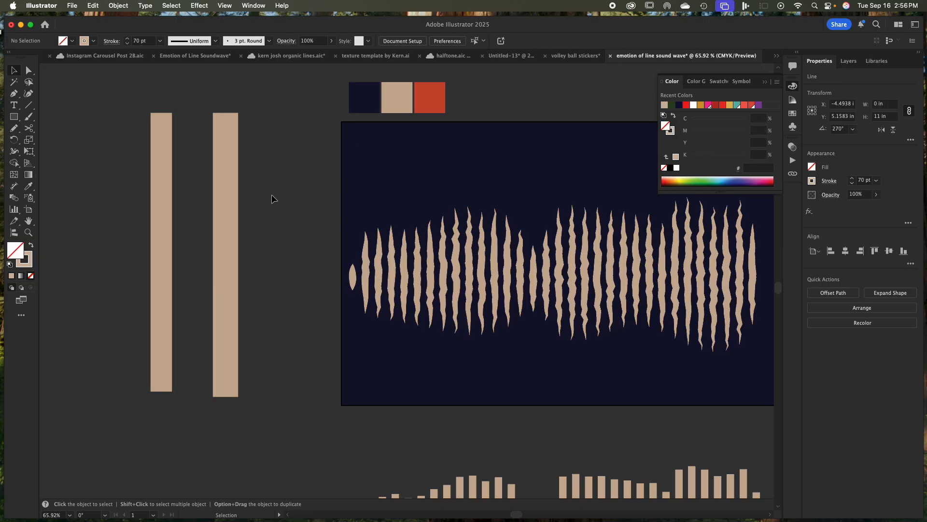
click(226, 200)
Move the tan rectangle well away from the thick line and nudge the line slightly
click(154, 175)
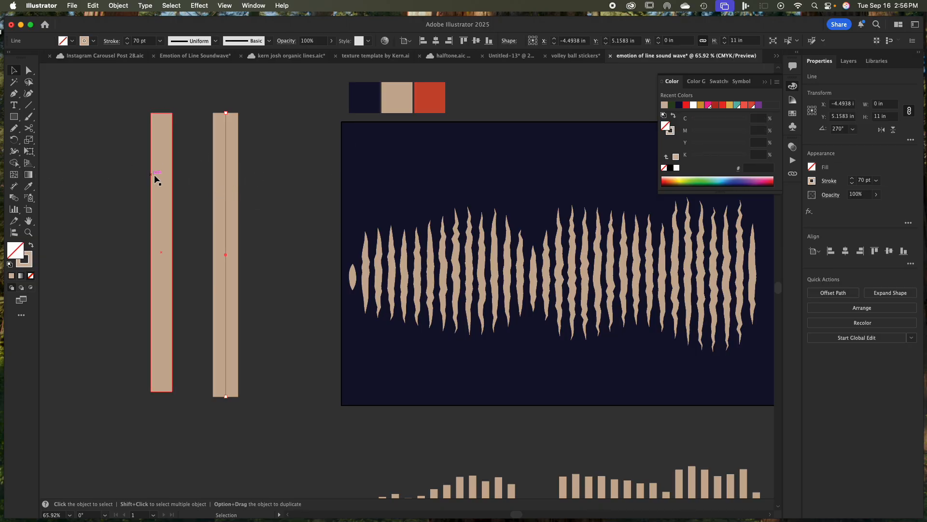
drag(160, 174, 49, 211)
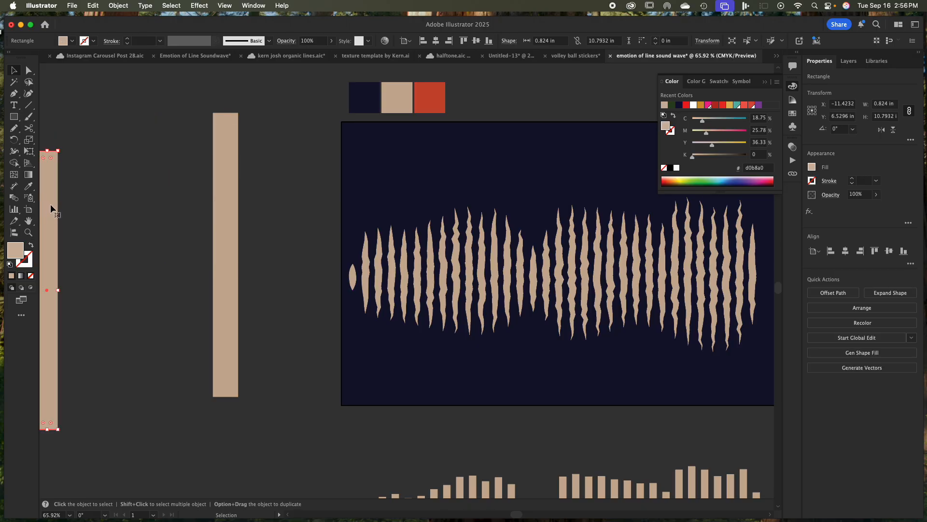
click(226, 207)
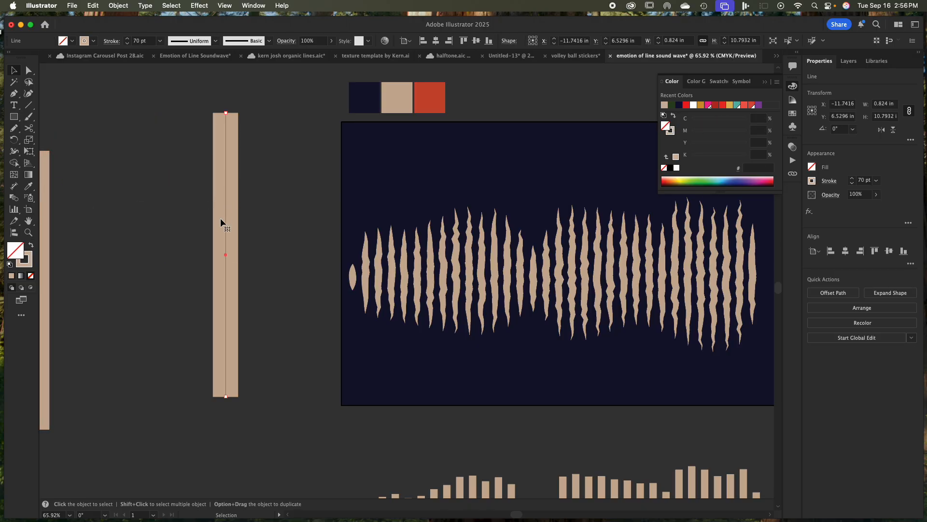
mouse_move(226, 176)
mouse_down()
mouse_move(191, 184)
mouse_move(231, 183)
mouse_up()
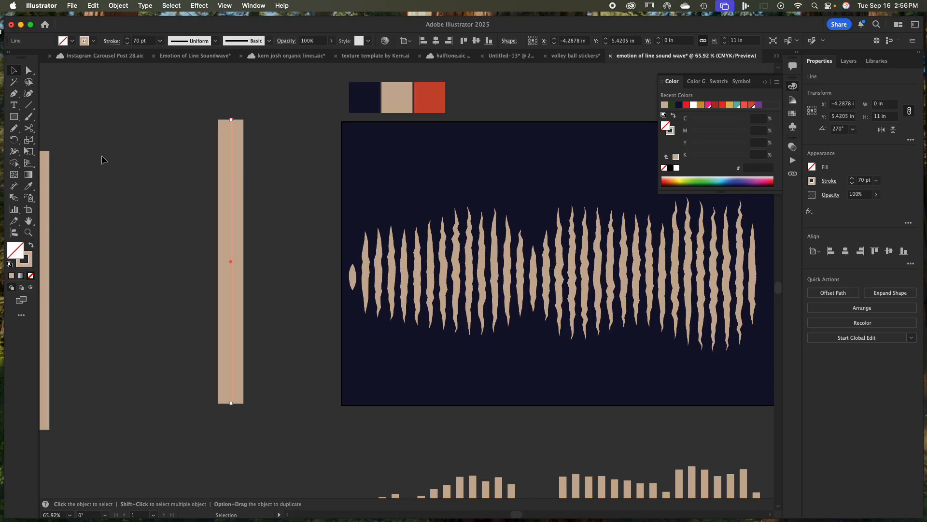
Open the gradient settings for the thick line and place them beside it
click(30, 176)
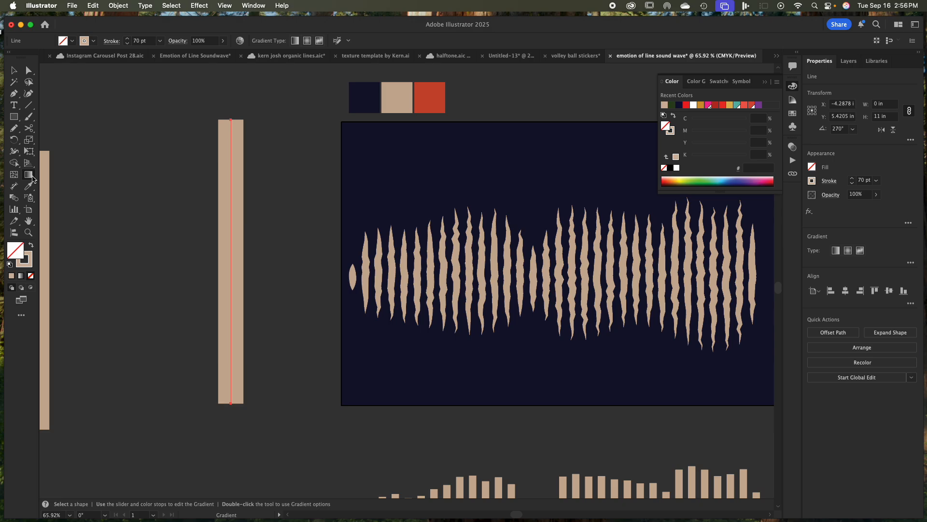
double_click(30, 176)
drag(705, 285, 153, 194)
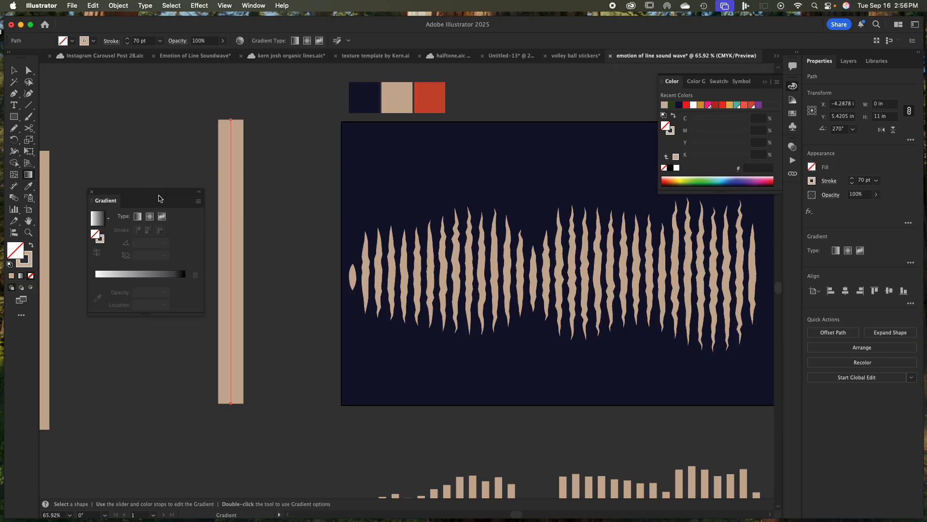
Try a linear gradient on the line's fill and on its stroke, removing each one again
click(137, 218)
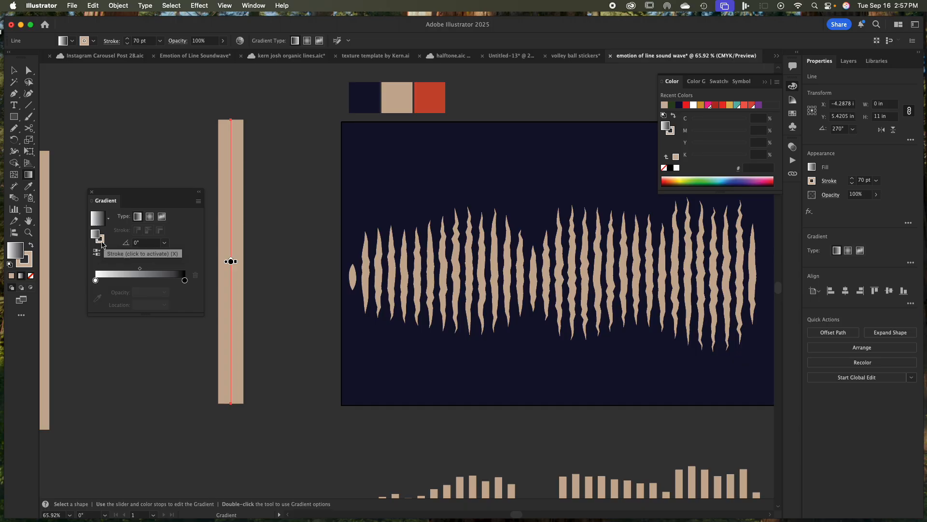
key(slash)
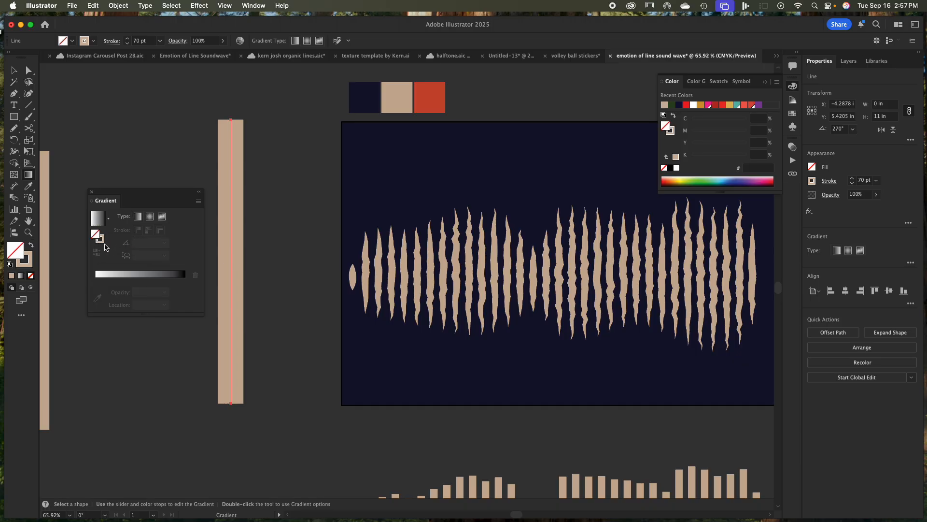
click(103, 242)
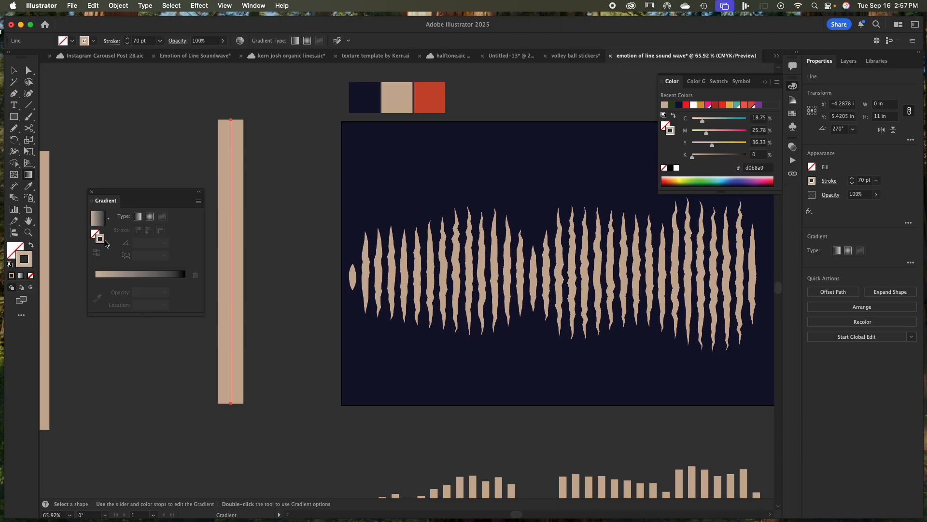
click(137, 216)
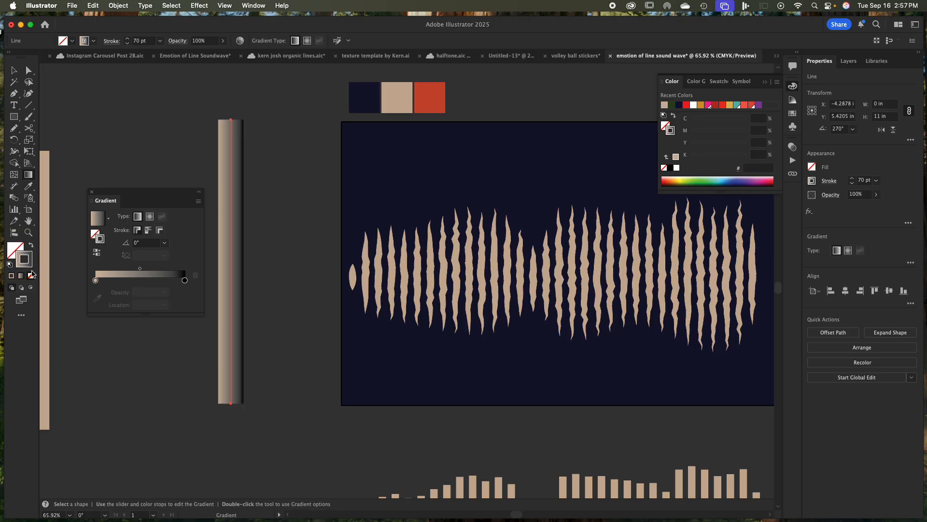
click(31, 275)
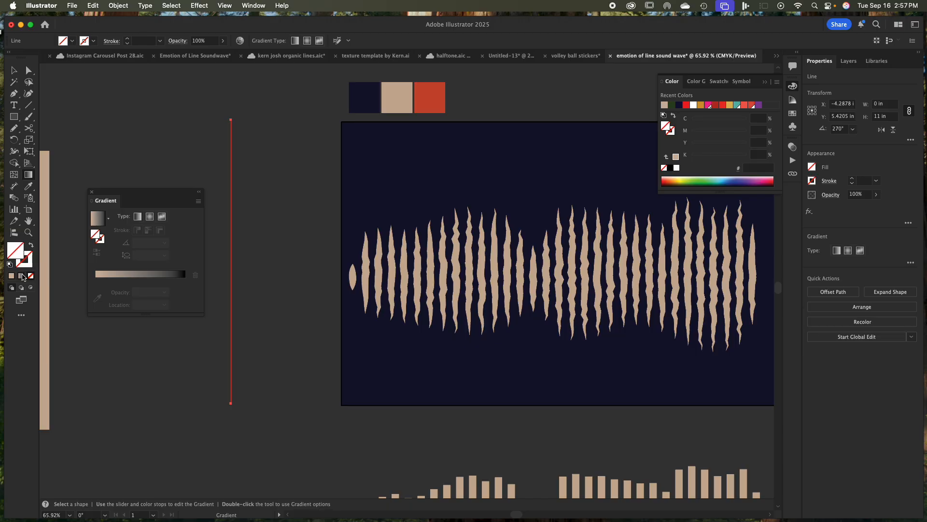
Apply a tan-to-black linear gradient to the line's stroke and set the stroke weight to 63 pt
click(32, 258)
click(96, 236)
click(100, 241)
click(137, 217)
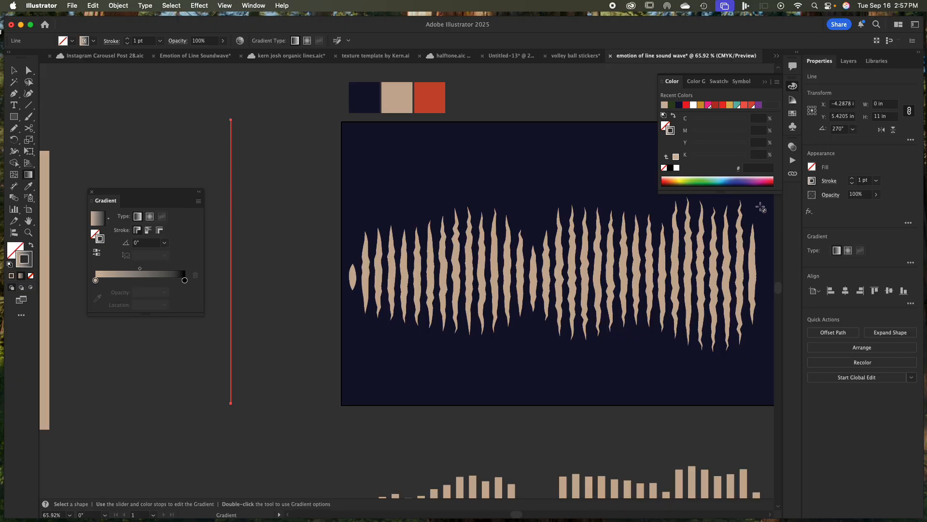
click(853, 178)
click(851, 178)
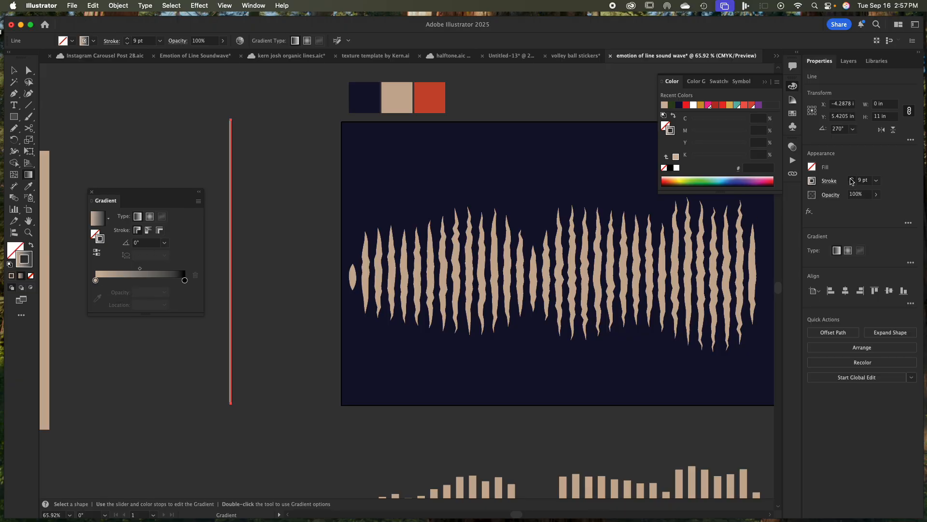
drag(851, 179, 853, 184)
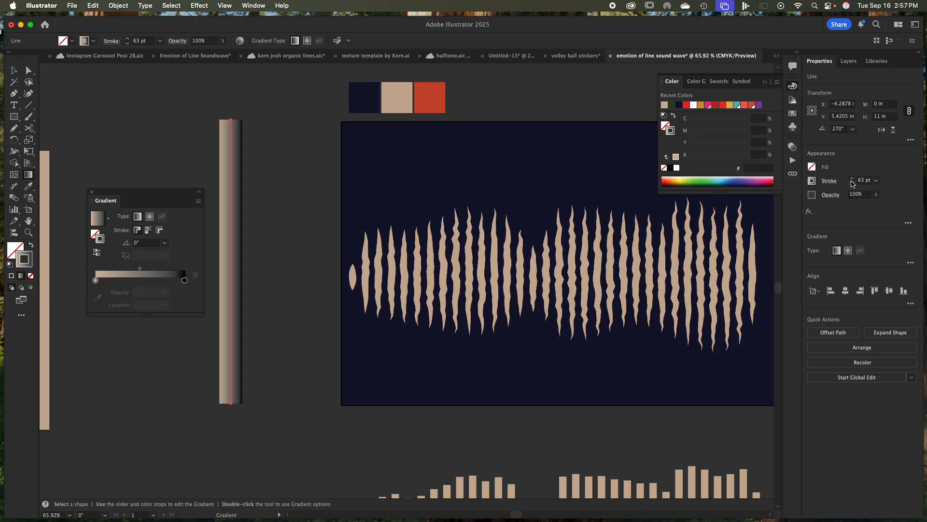
Move the stroke gradient's black end stop to about 99% and lower its opacity to 40% and finally 0%
key(z)
drag(241, 217, 317, 215)
drag(242, 251, 365, 255)
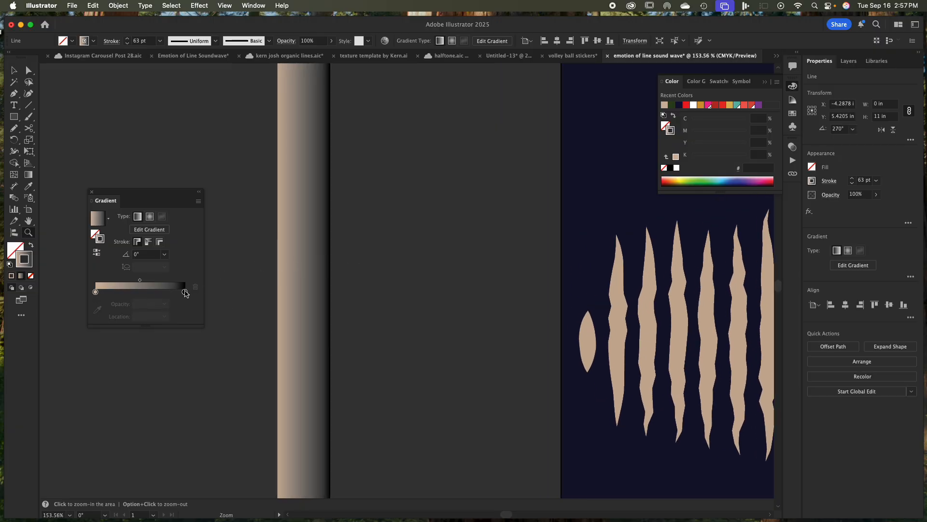
click(184, 292)
mouse_move(183, 293)
mouse_down()
mouse_move(149, 293)
mouse_move(184, 292)
mouse_up()
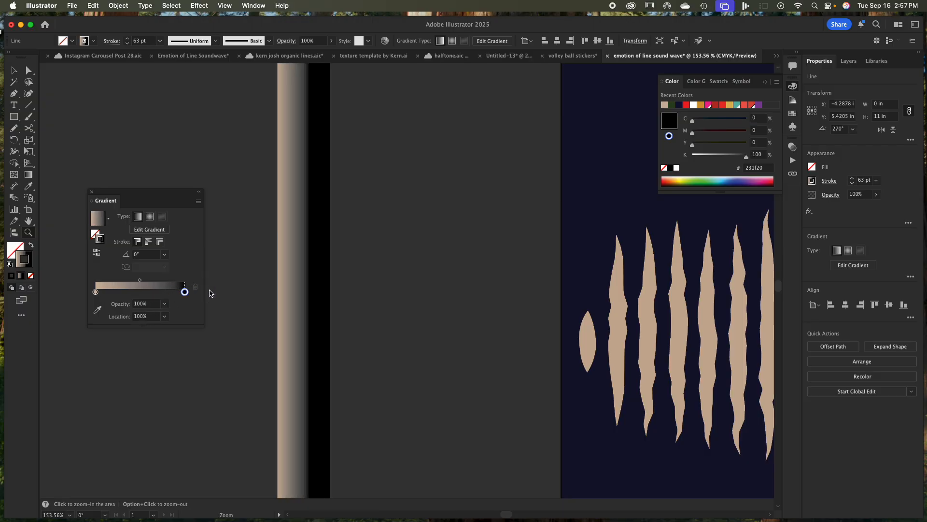
click(164, 304)
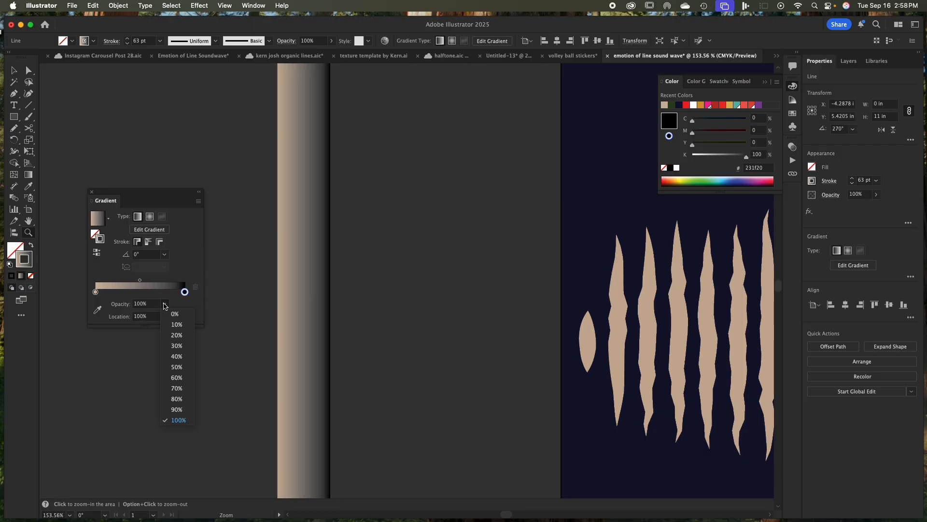
click(176, 356)
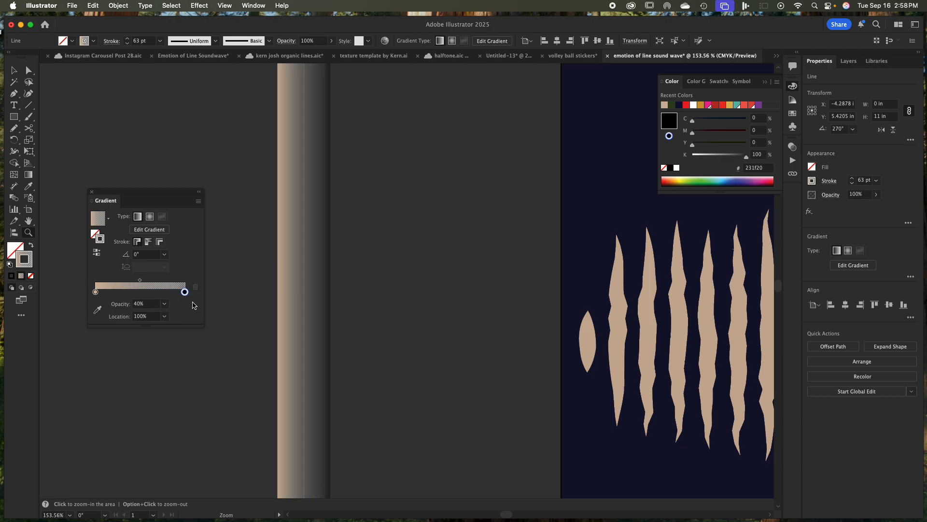
drag(185, 291, 183, 291)
click(164, 303)
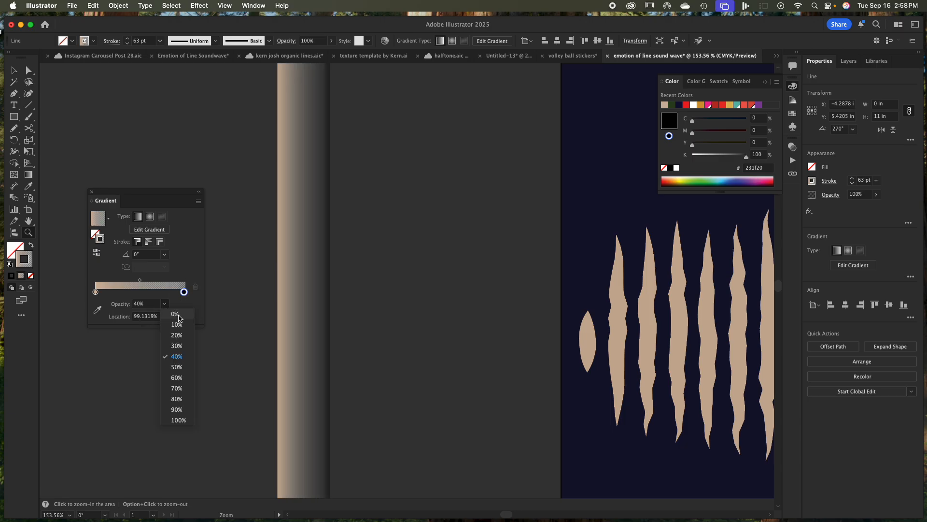
click(176, 316)
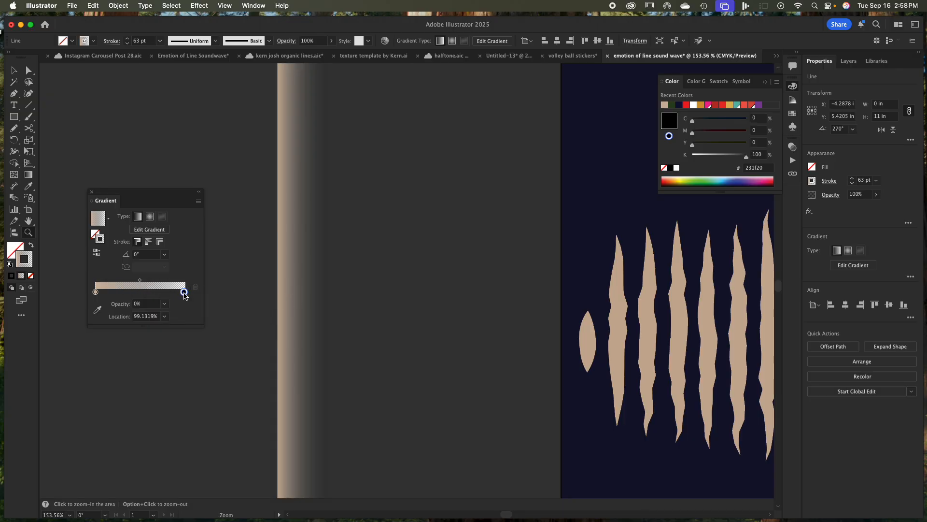
Restore the black end stop of the stroke gradient to 100% opacity and set the gradient angle to 90°
click(164, 303)
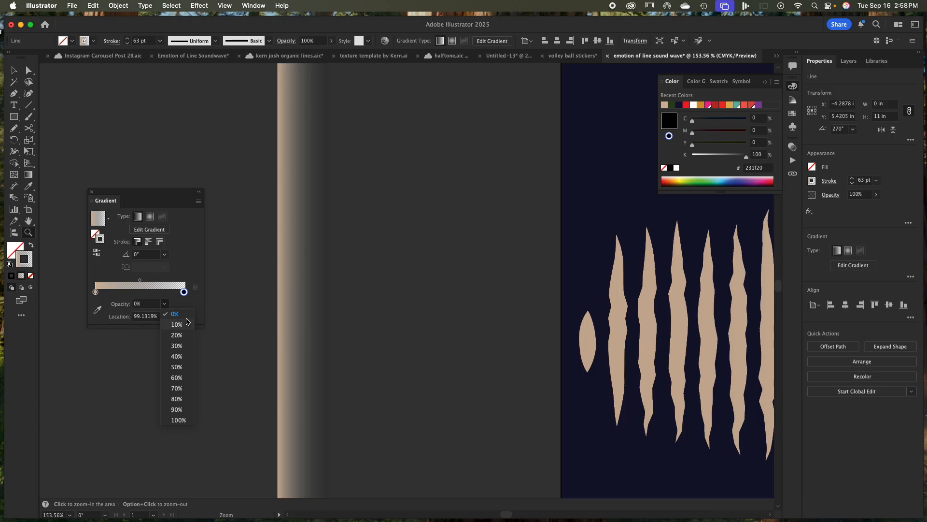
click(180, 421)
key(space)
drag(439, 205, 336, 206)
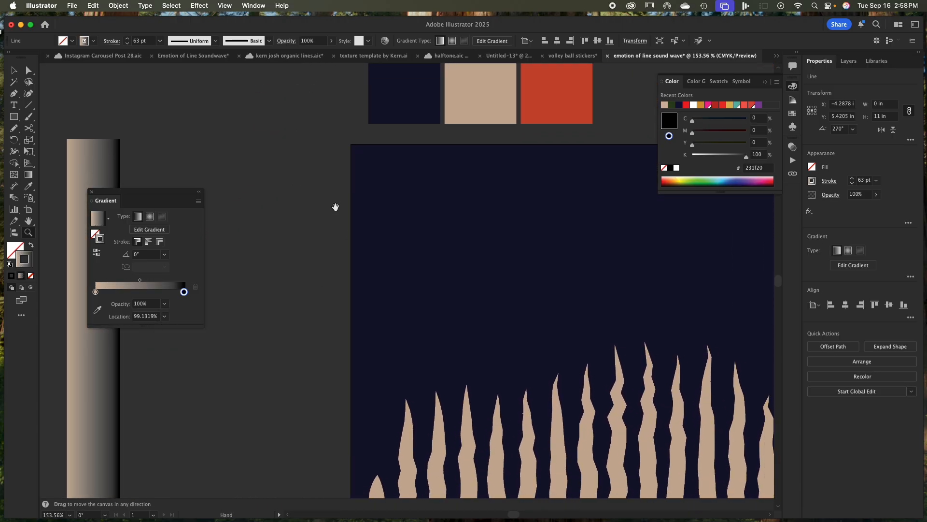
drag(315, 334, 231, 323)
key(space)
drag(303, 290, 374, 251)
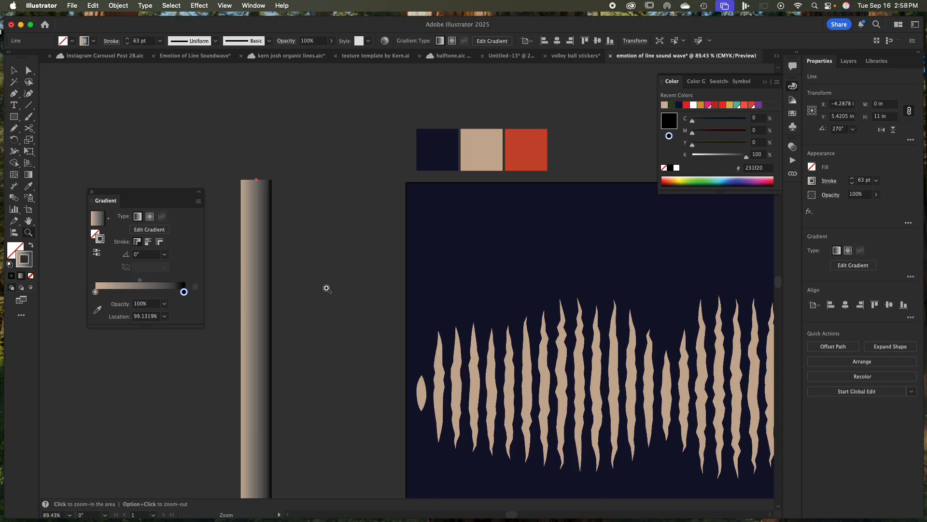
key(space)
drag(320, 317, 320, 268)
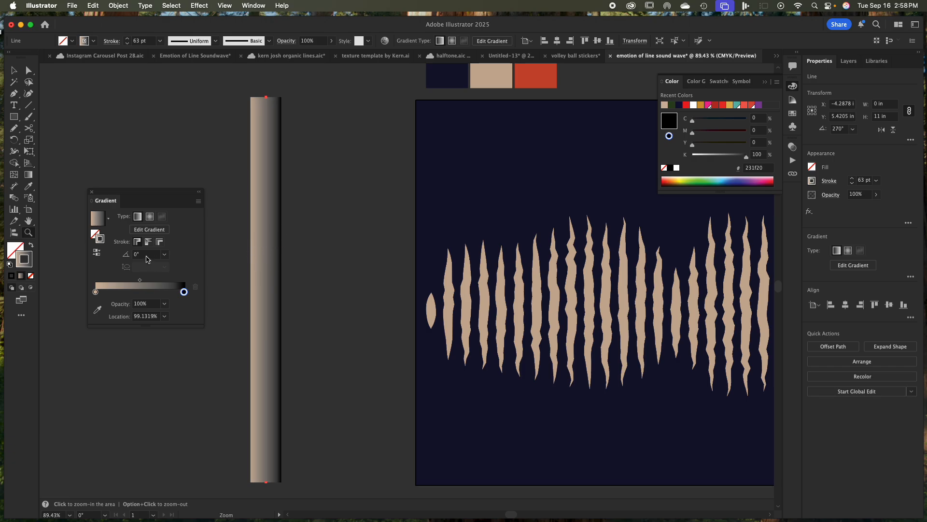
click(164, 254)
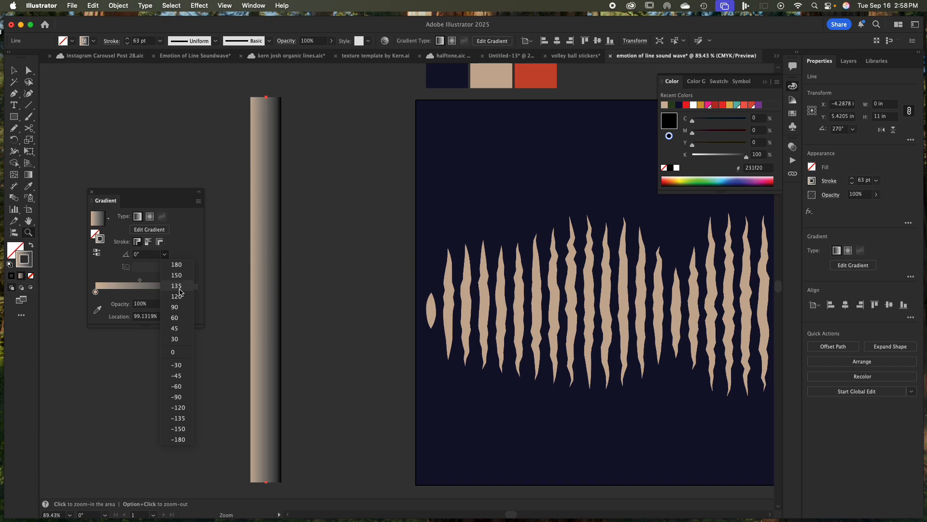
click(175, 307)
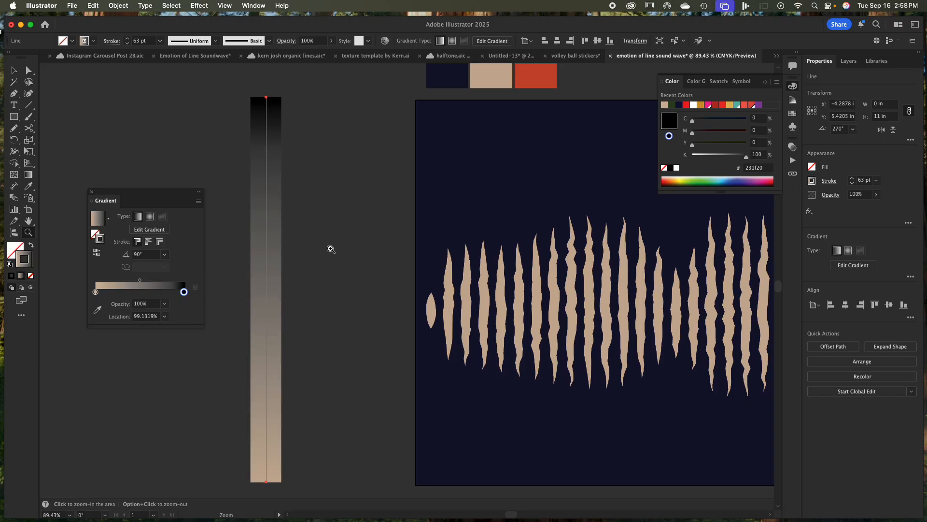
Recolor both stops of the stroke gradient with the red sampled from the palette square above the artboard
click(95, 292)
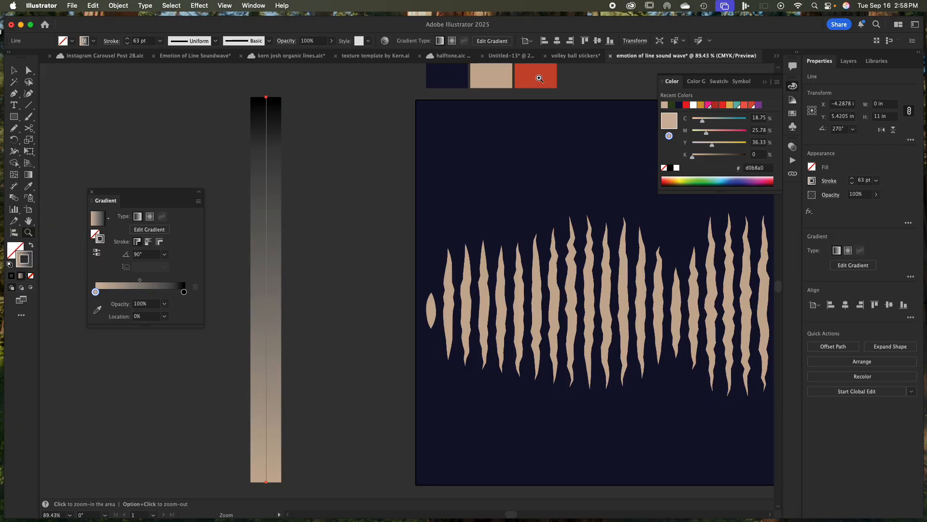
click(96, 292)
click(98, 310)
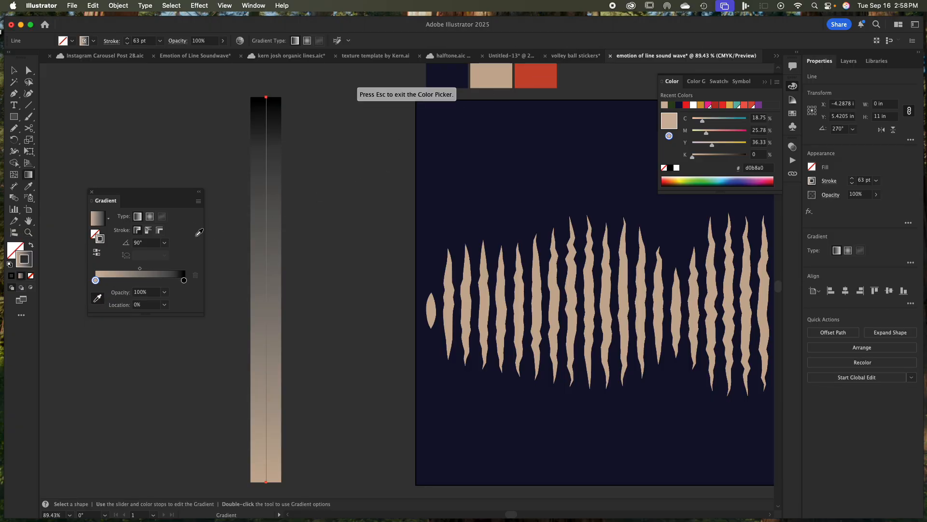
click(546, 75)
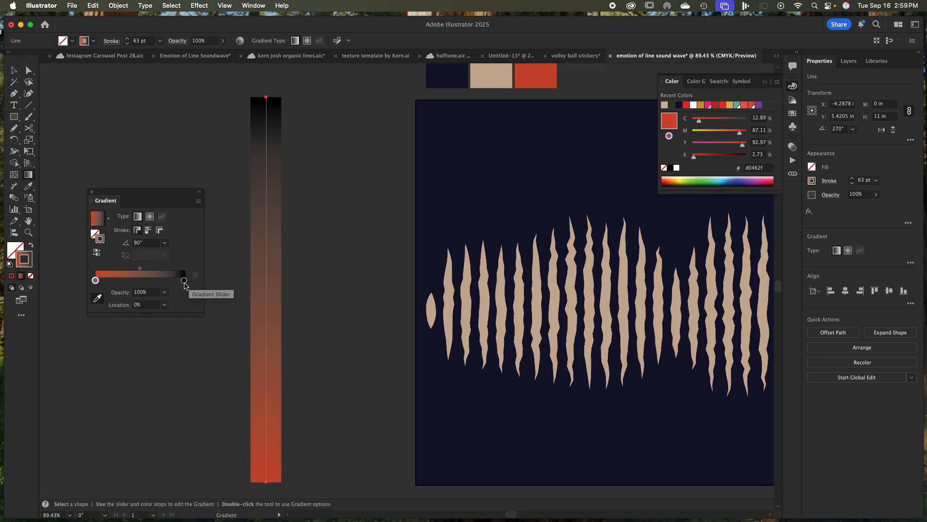
click(184, 280)
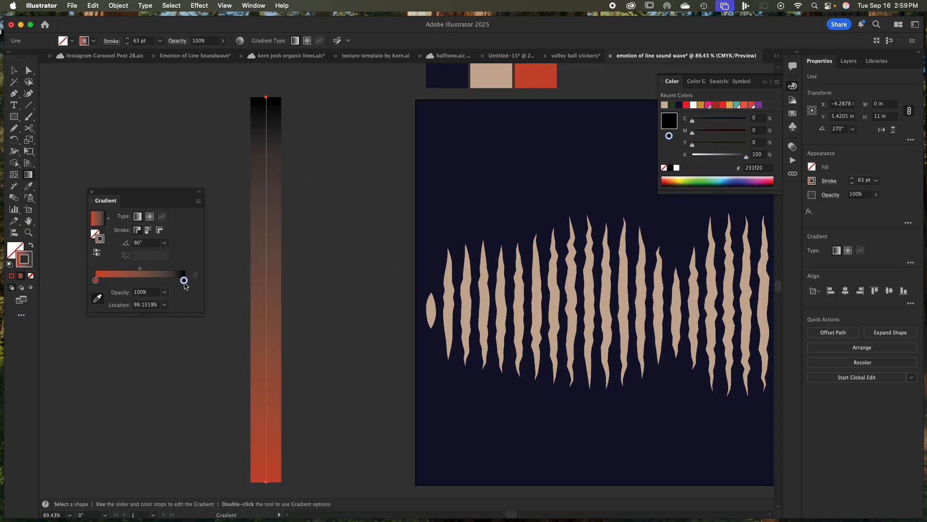
click(100, 299)
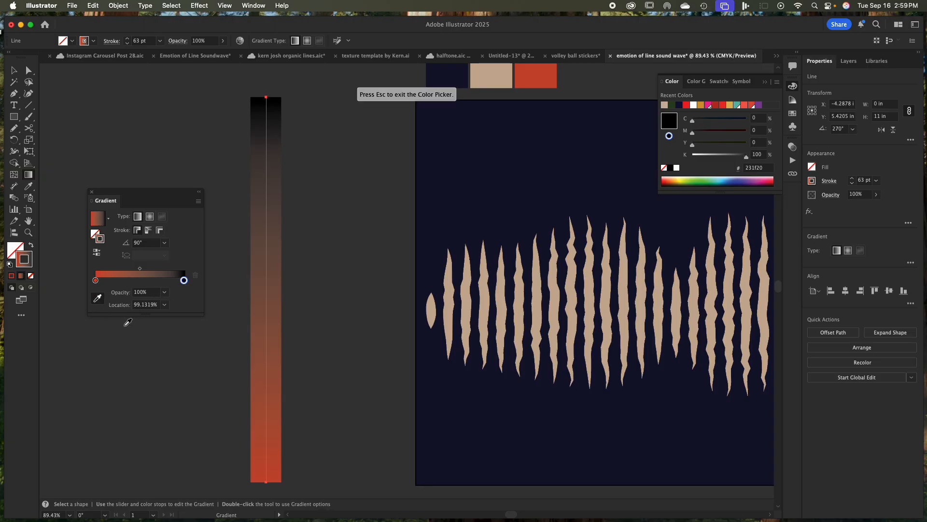
click(547, 78)
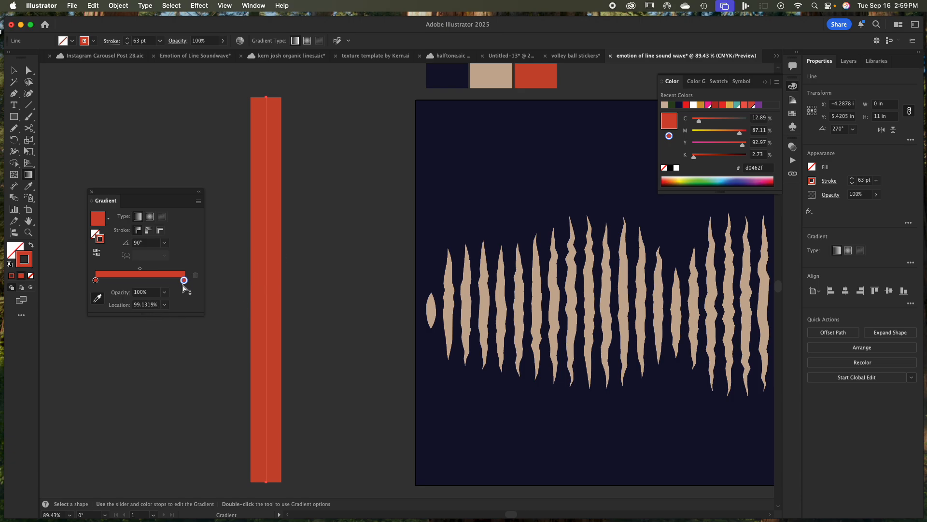
Set the red end stop to 100% location and give both red stops 0% opacity
drag(183, 280, 174, 302)
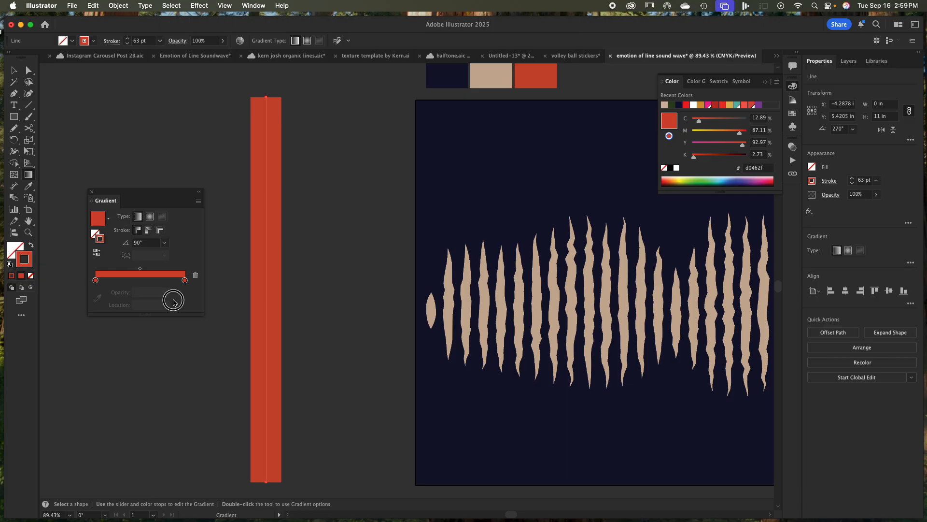
click(185, 280)
click(165, 292)
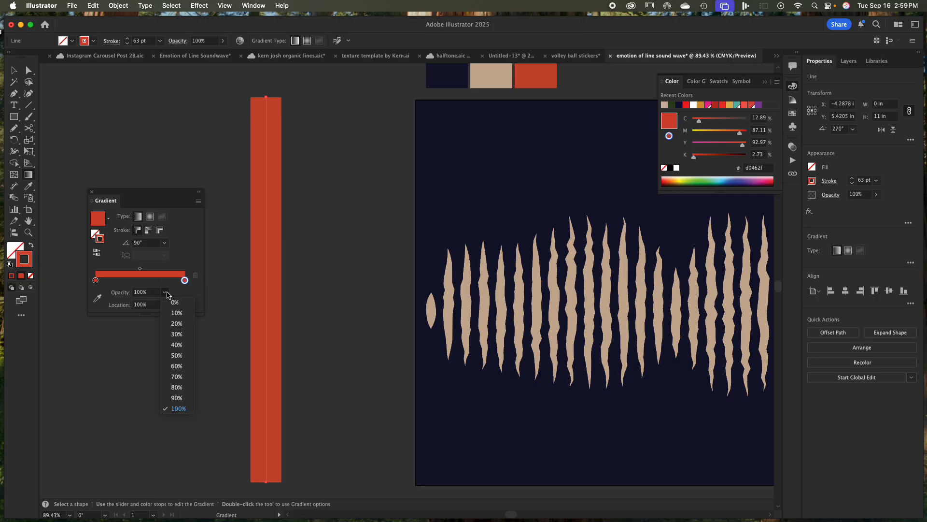
click(175, 302)
click(96, 281)
click(164, 293)
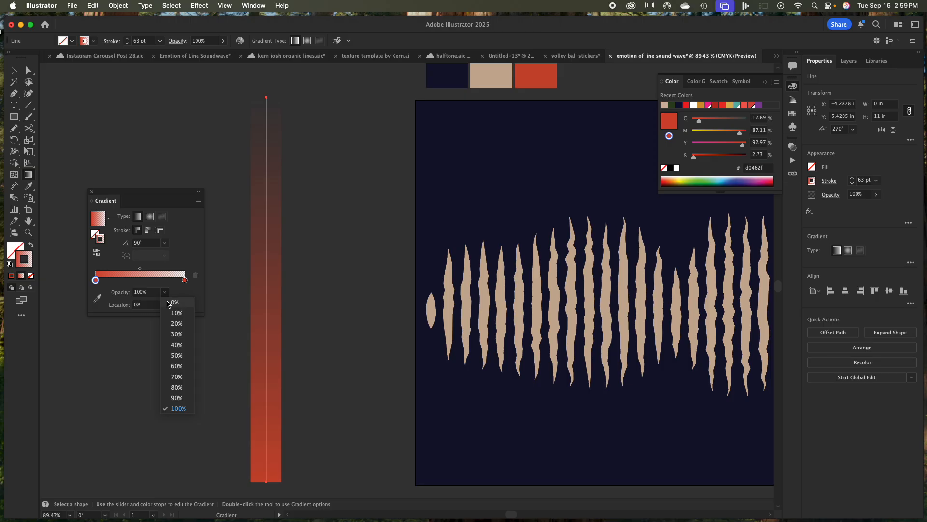
click(172, 307)
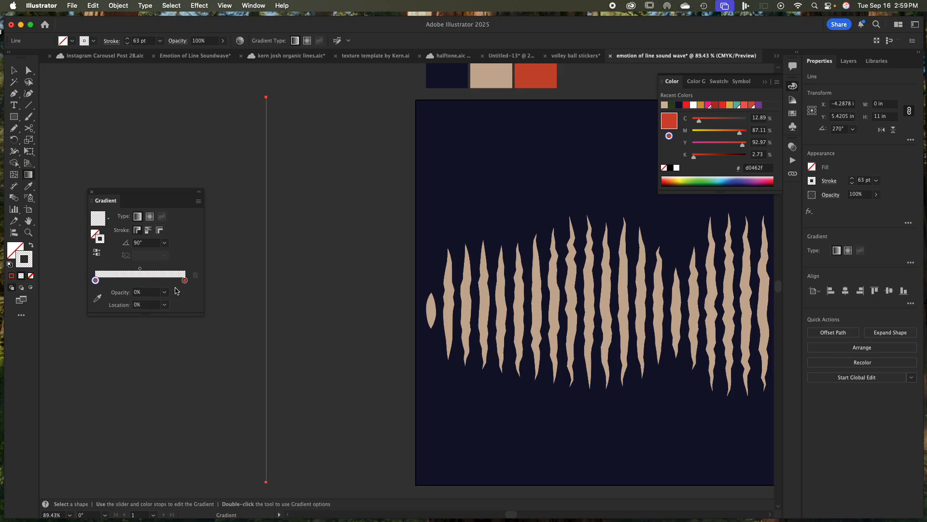
Add a middle gradient stop at 50% location, colored with the tan sampled from the palette square, at 50% opacity
click(137, 281)
click(146, 305)
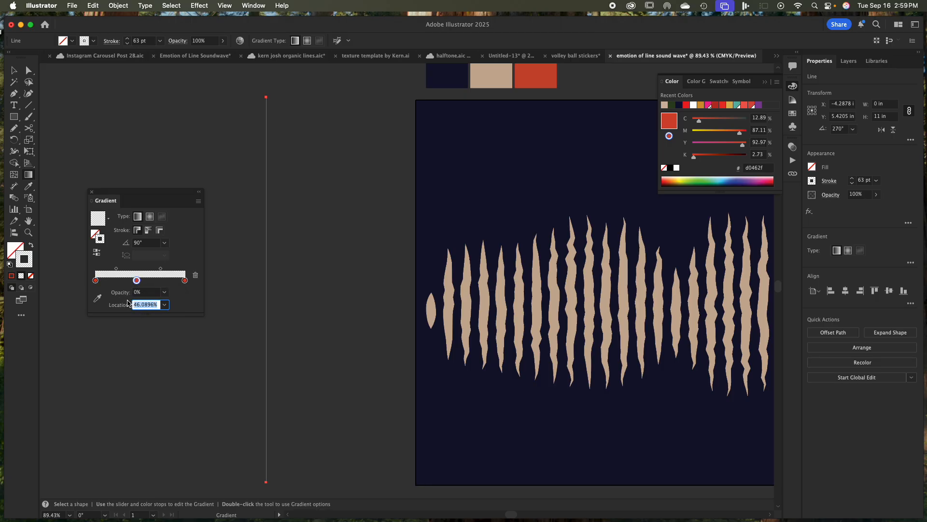
text(50)
click(144, 292)
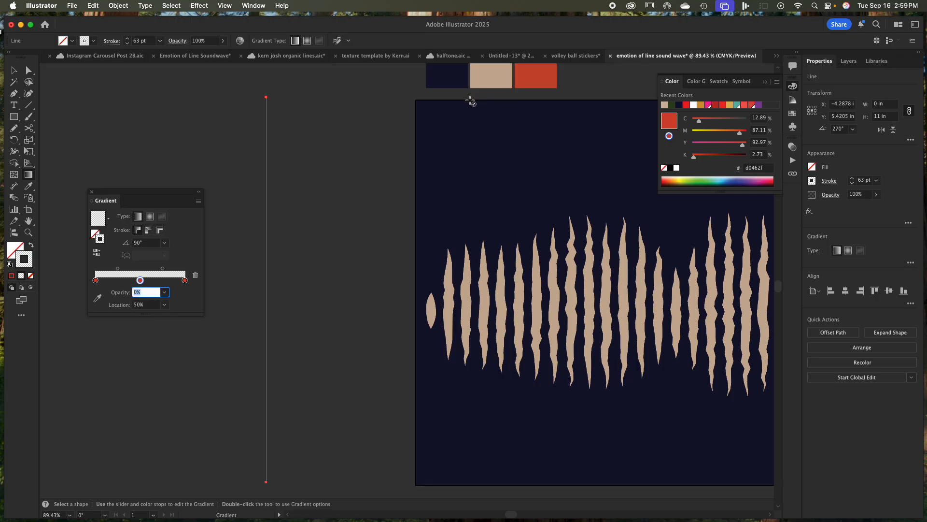
click(97, 298)
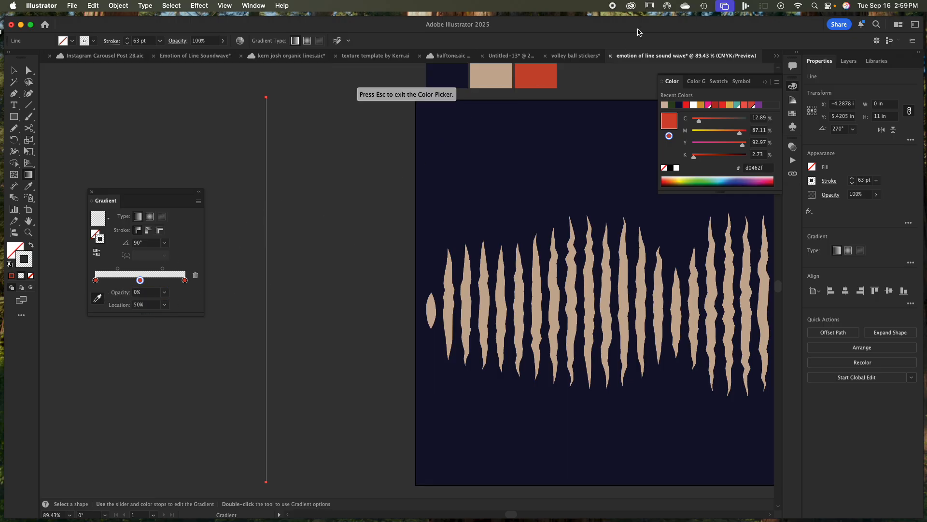
click(497, 74)
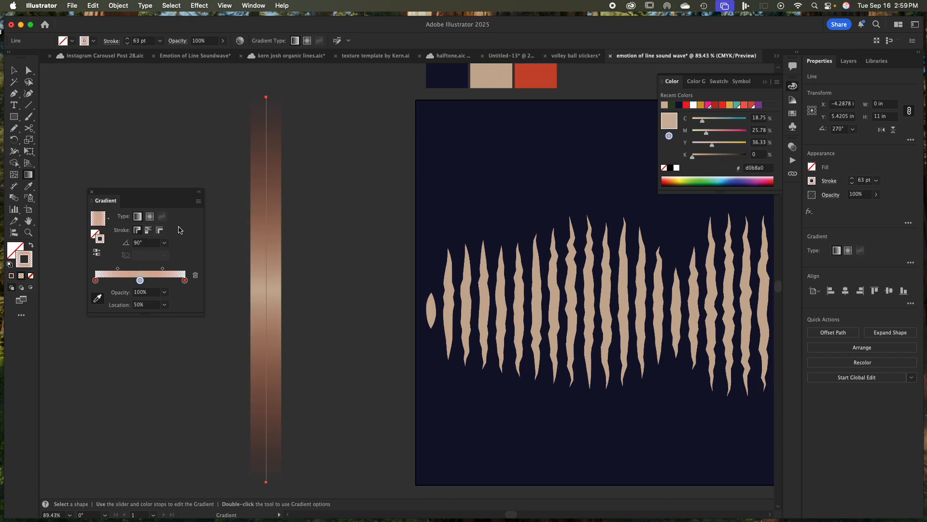
click(164, 292)
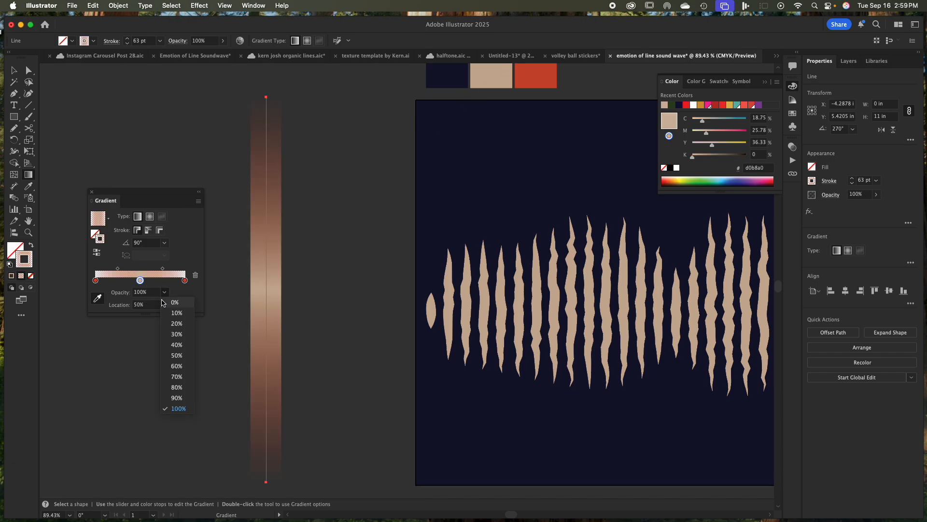
click(176, 355)
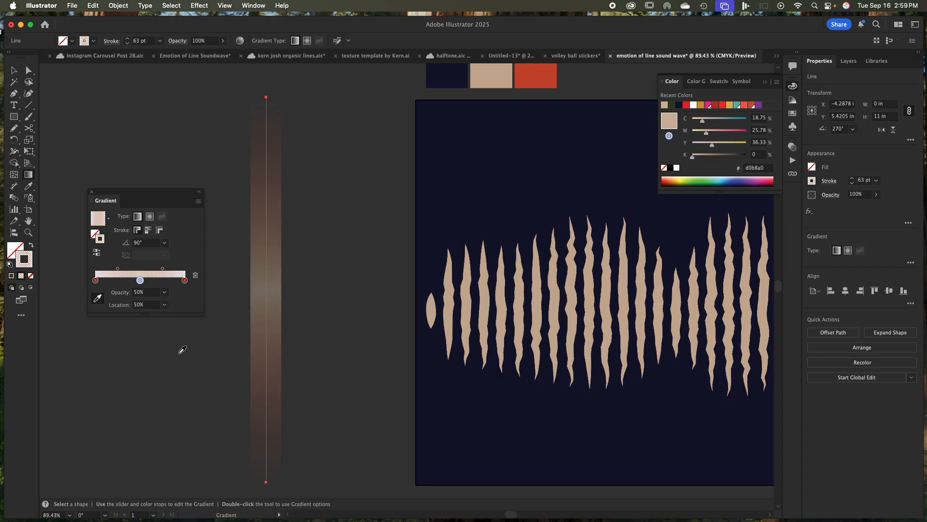
Add another gradient stop just beyond the middle one, at about 52.5% location, with 100% opacity
click(153, 282)
click(155, 304)
mouse_move(152, 281)
mouse_down()
mouse_move(161, 281)
mouse_move(142, 283)
mouse_up()
click(148, 293)
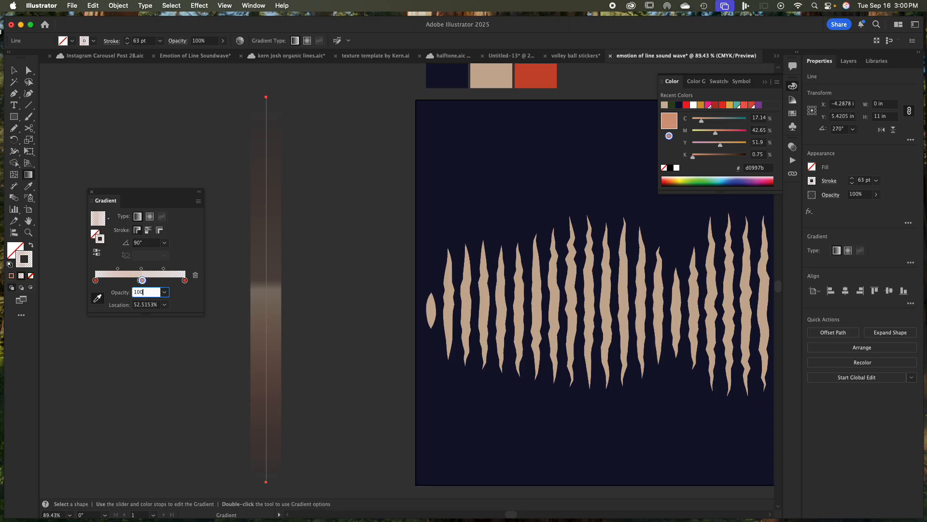
key(Return)
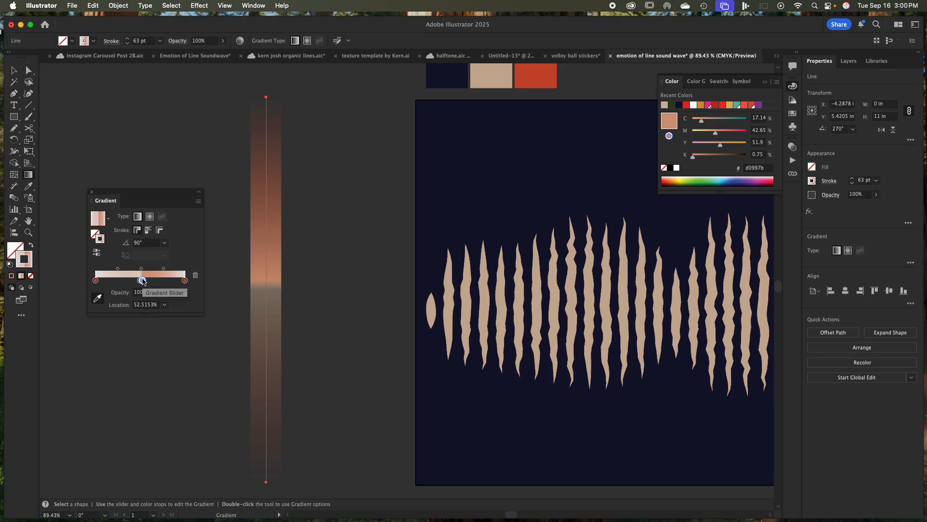
Move the fully opaque stop to about 64.5% location and recolor it with the tan sampled from the palette square
drag(143, 283, 160, 286)
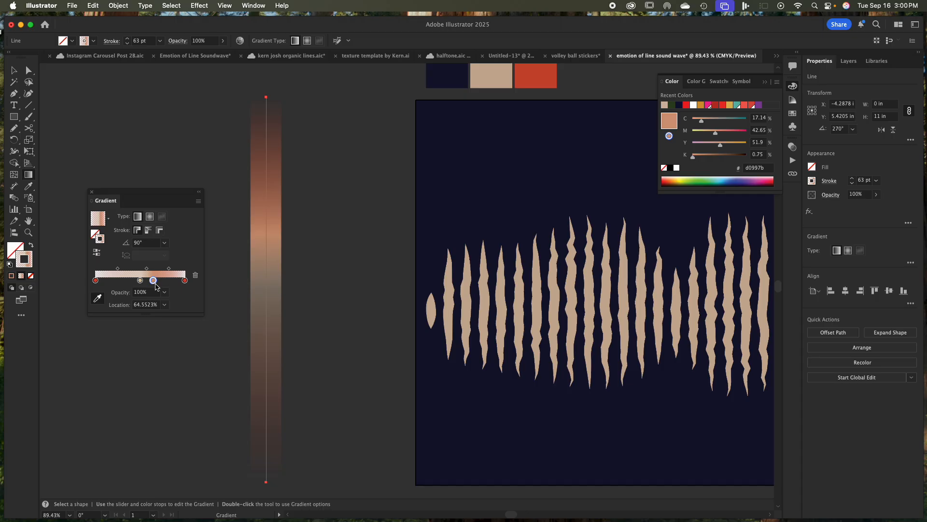
click(98, 299)
click(500, 73)
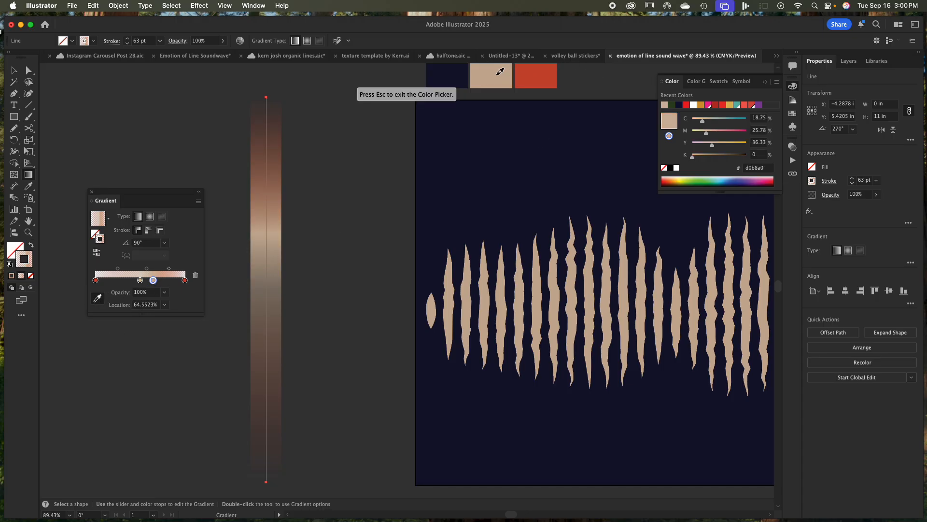
key(v)
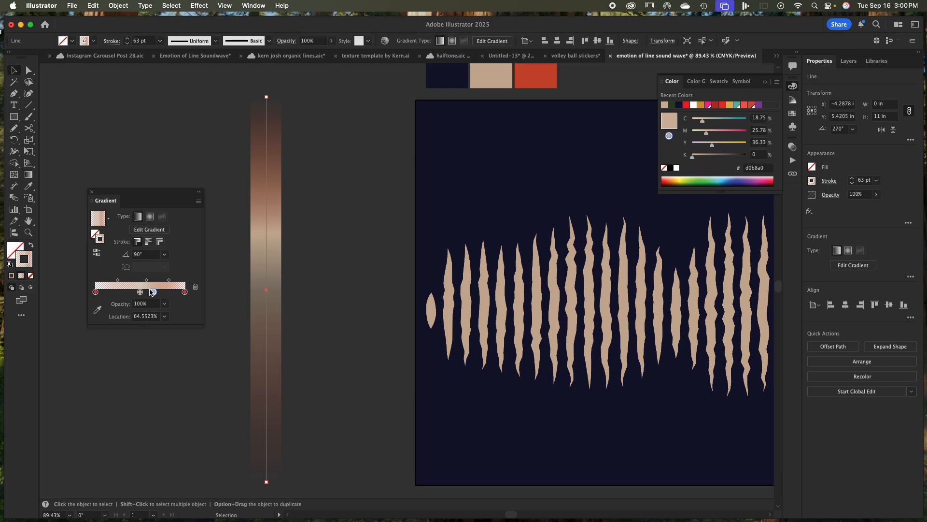
Try different locations for the opaque tan stop, settle it at about 52.4%, and deselect the line
drag(152, 294, 140, 293)
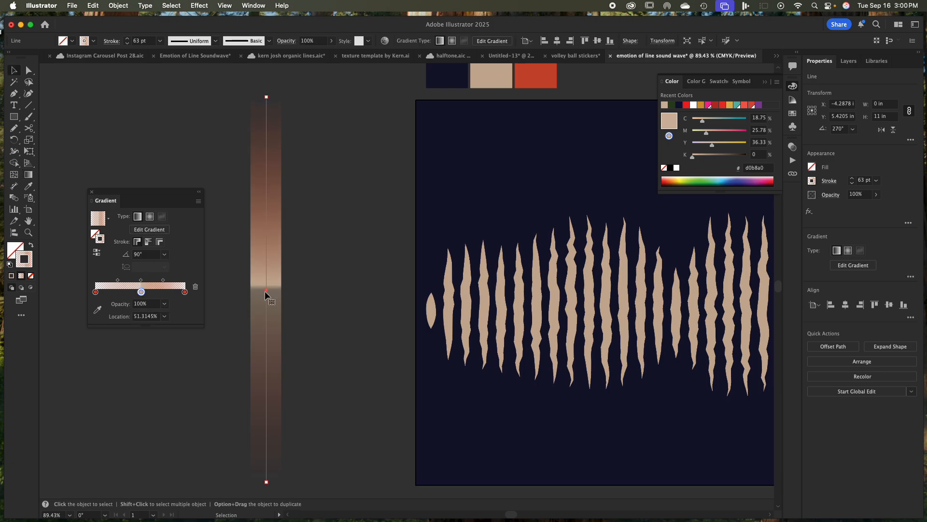
click(165, 293)
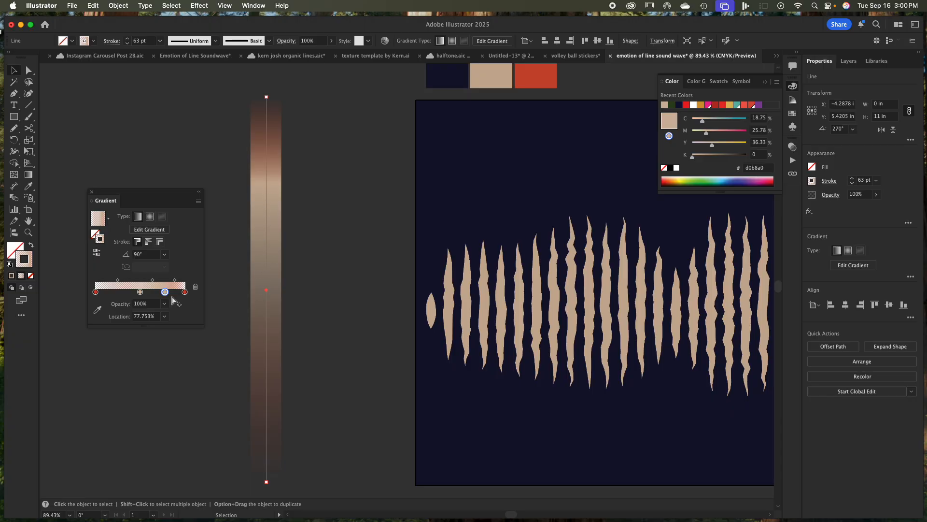
drag(165, 293, 143, 294)
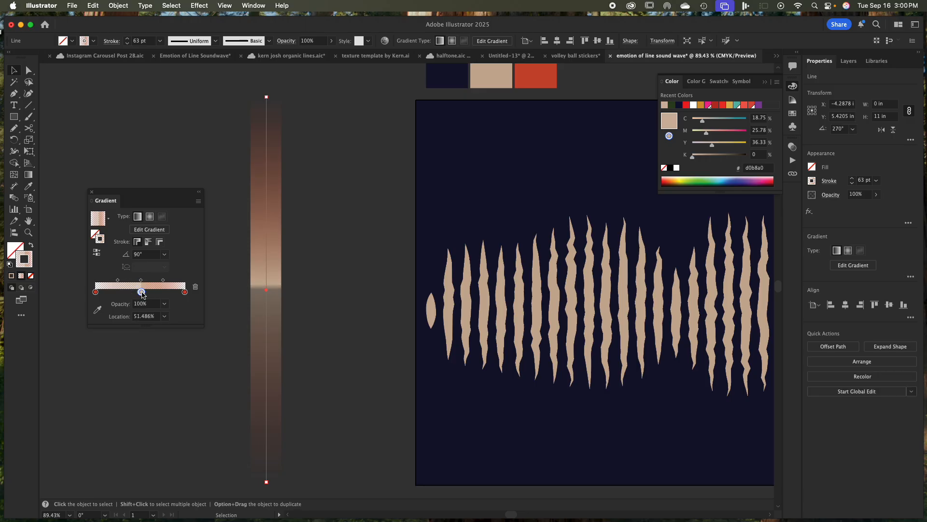
drag(142, 293, 149, 292)
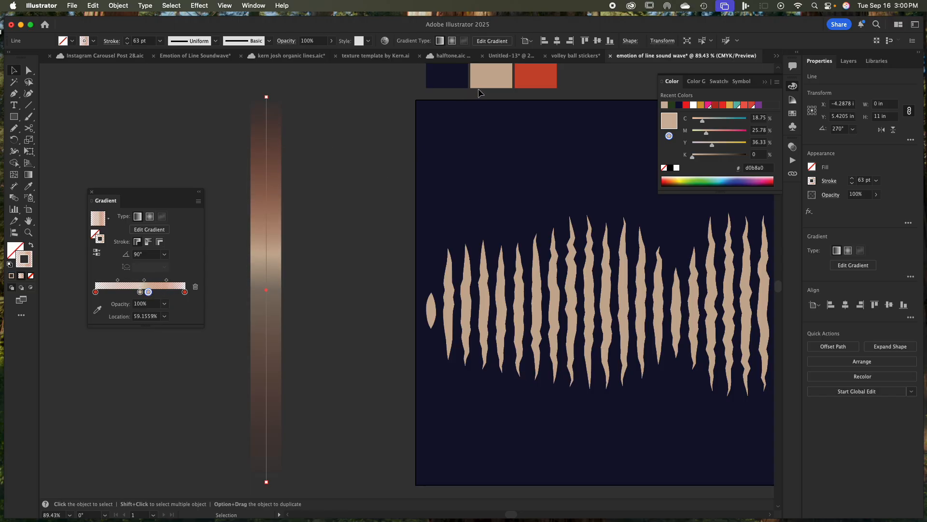
drag(149, 292, 145, 293)
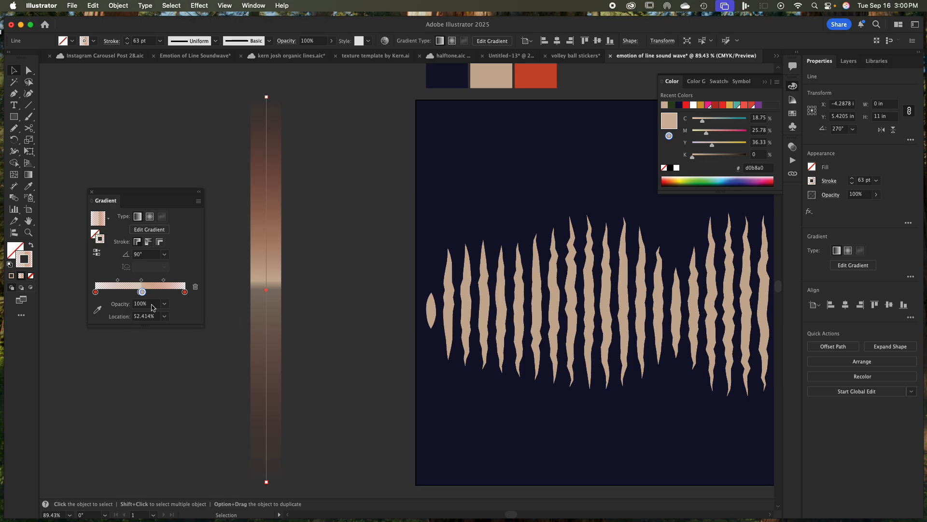
click(303, 275)
Select the group of roughened tan sound-wave lines on the navy artboard
scroll(354, 294, right, 4)
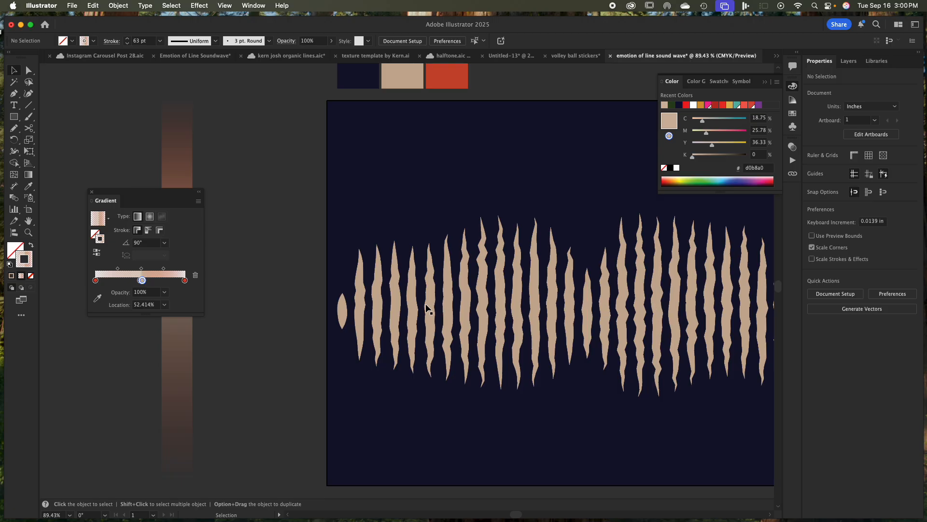
scroll(272, 290, left, 2)
scroll(271, 290, down, 1)
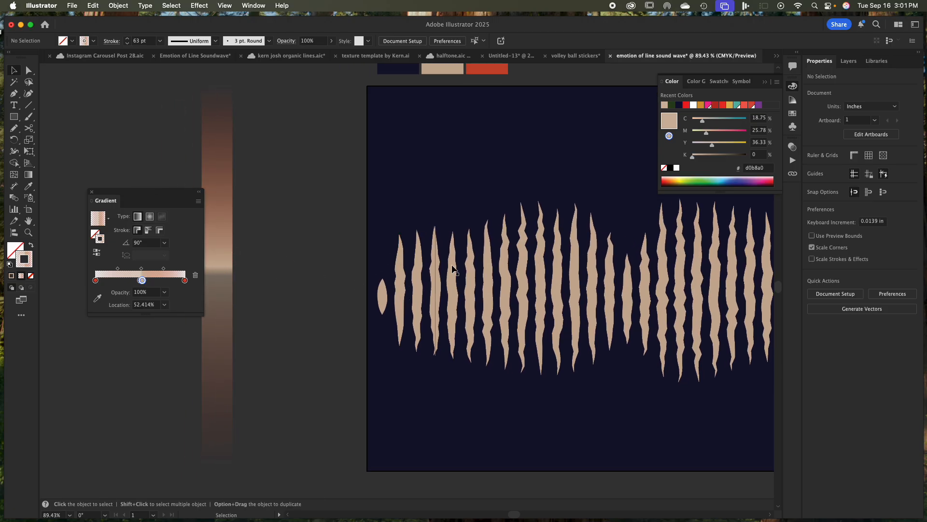
click(436, 286)
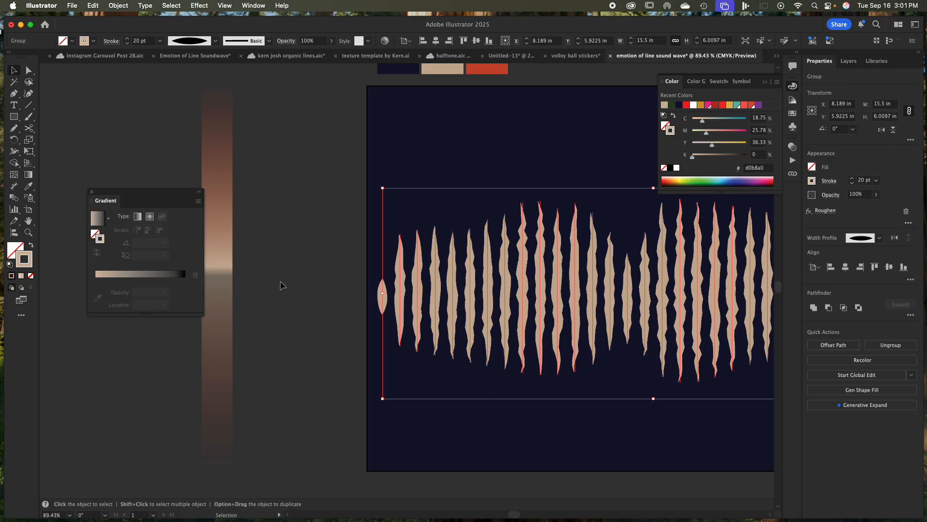
Try copying the separate line's fading gradient stroke onto the sound-wave group with the gradient angle set to 90°
key(i)
click(220, 267)
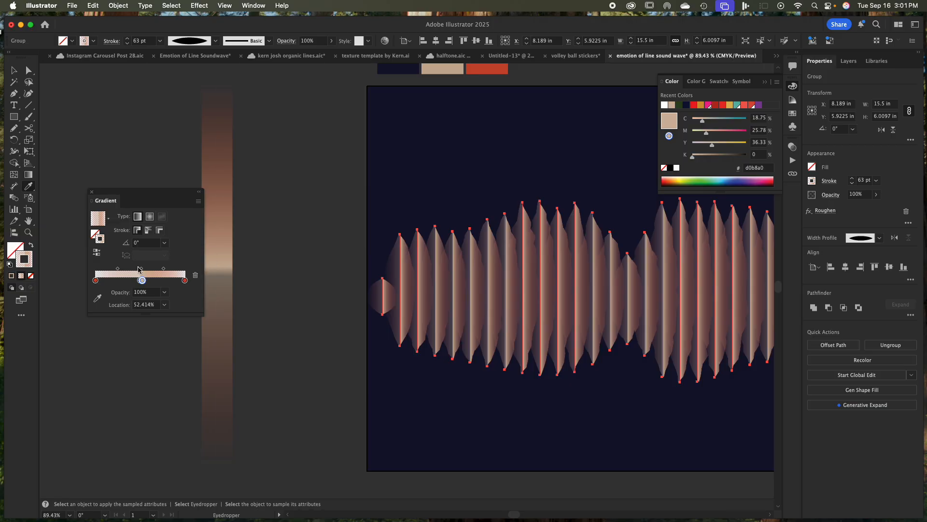
click(163, 243)
click(179, 297)
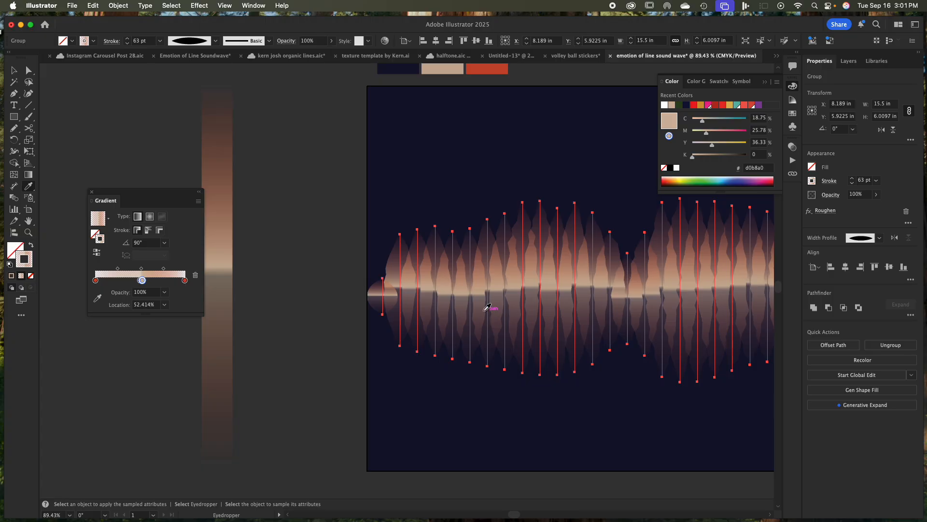
drag(558, 325, 499, 314)
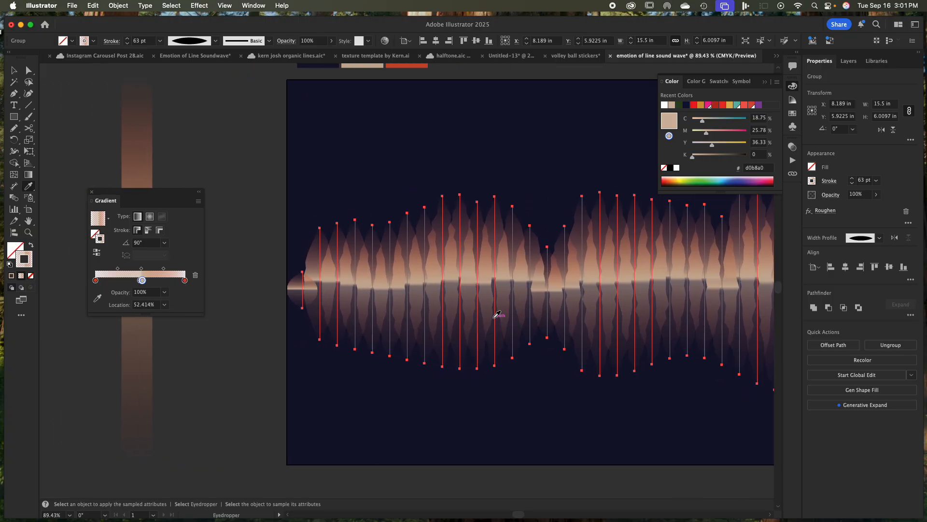
drag(408, 307, 463, 304)
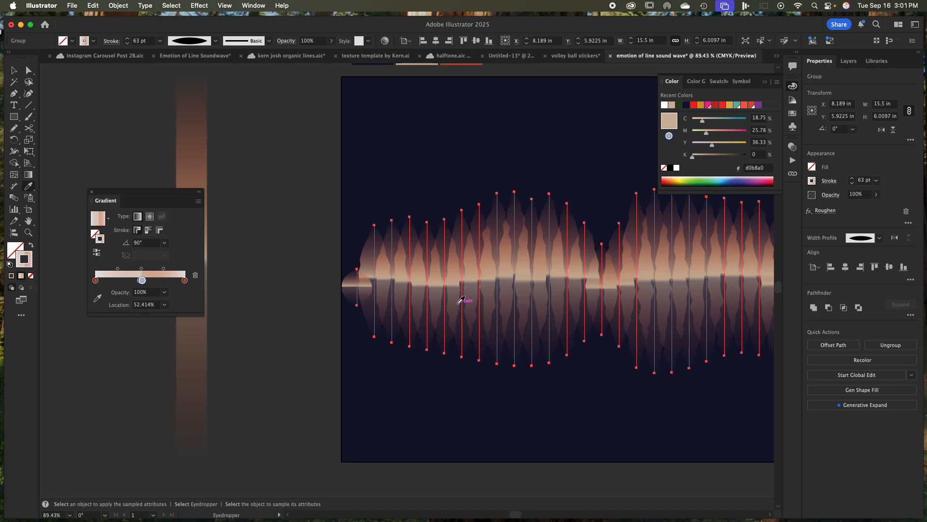
Undo the gradient angle change and the sampled gradient stroke on the sound-wave group
key(super+z)
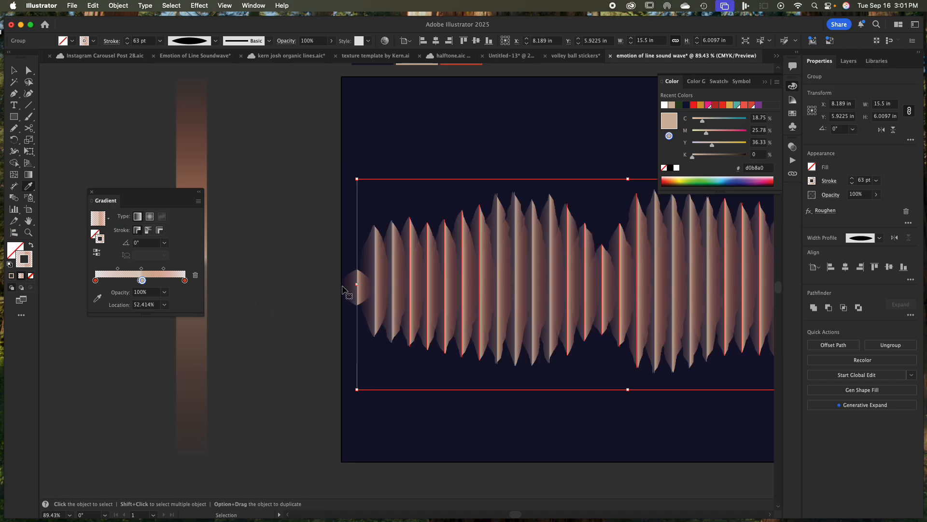
key(super+z)
key(super+z)
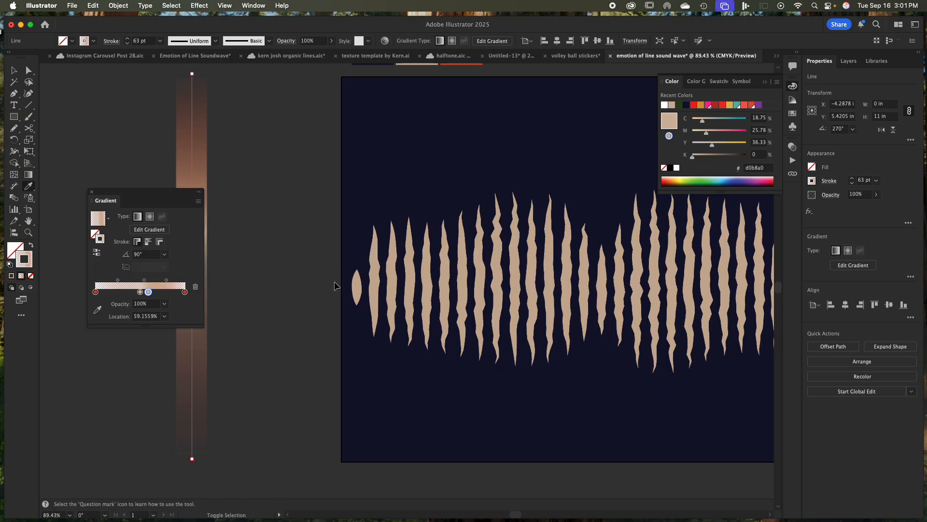
Delete the separate red-to-tan gradient line beside the artboard
click(92, 193)
key(v)
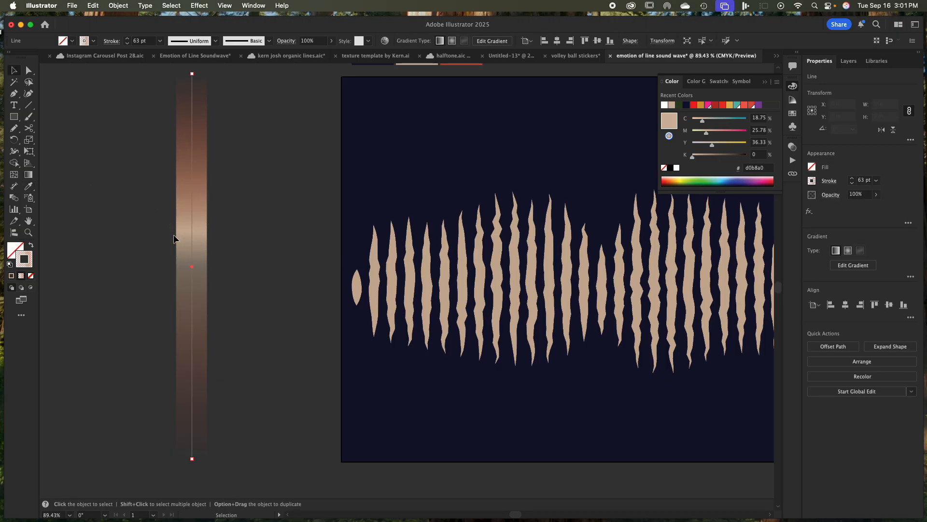
key(Delete)
Apply a linear gradient to the strokes of the tan sound-wave group, set its angle to 90°, and deselect the group
key(space)
mouse_move(581, 276)
mouse_down()
mouse_move(362, 263)
mouse_move(419, 258)
mouse_move(407, 294)
mouse_move(414, 315)
mouse_move(414, 194)
mouse_move(433, 333)
mouse_up()
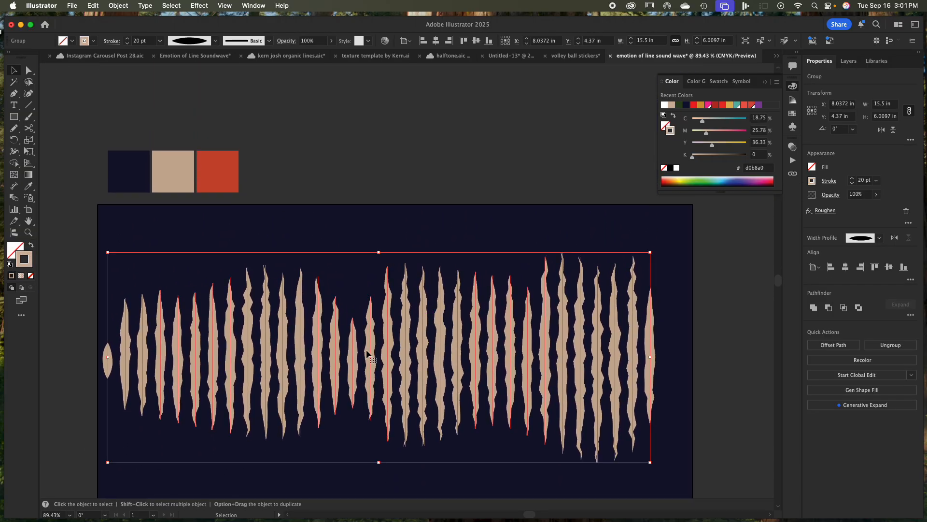
double_click(26, 175)
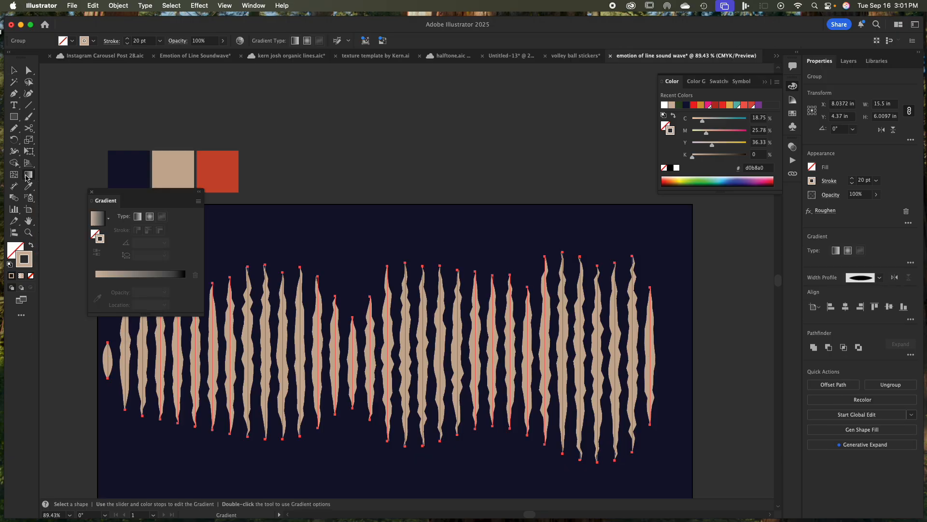
drag(127, 199, 370, 118)
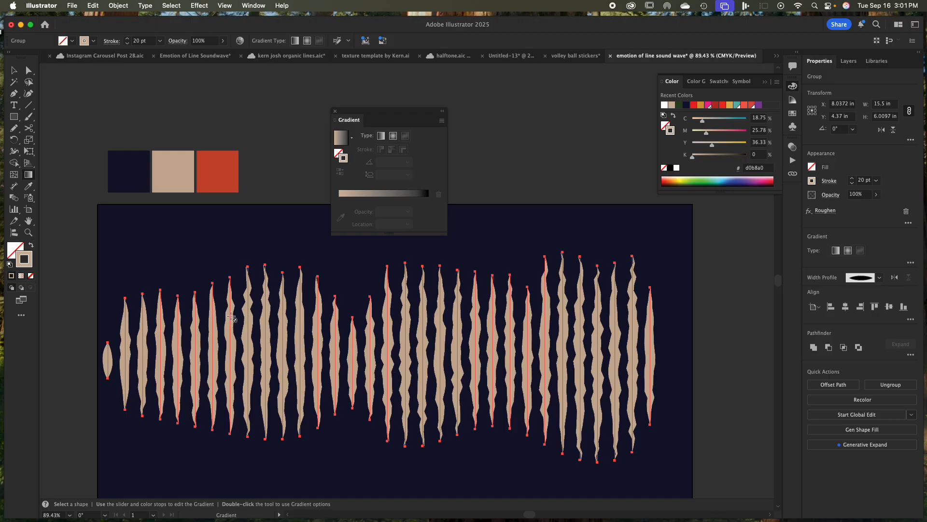
key(v)
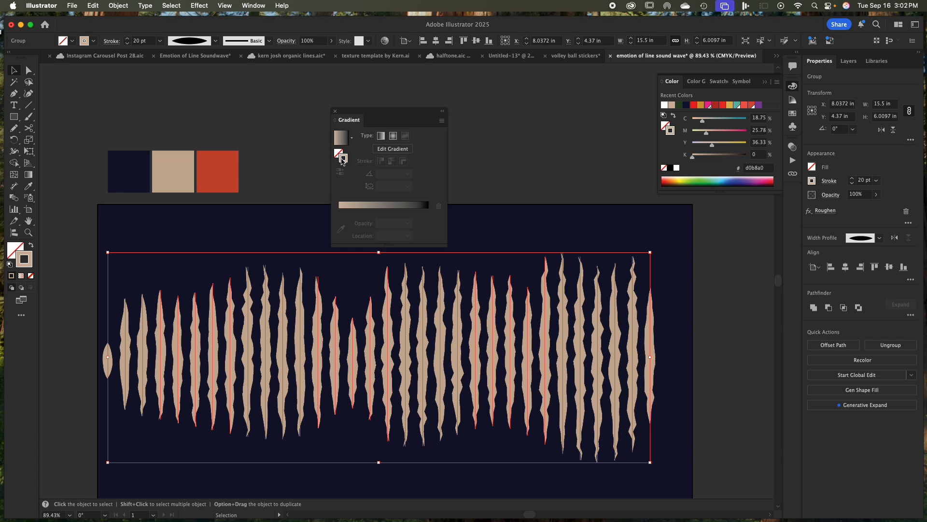
click(381, 136)
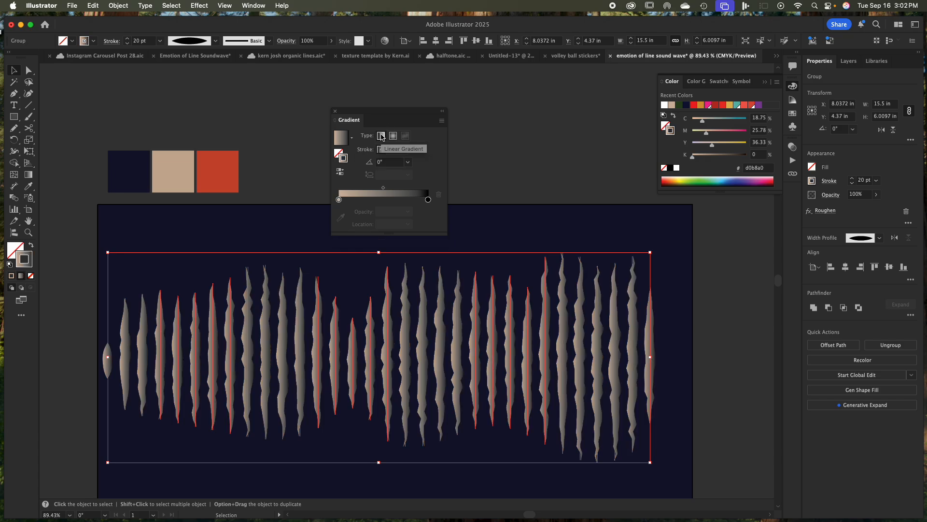
click(408, 162)
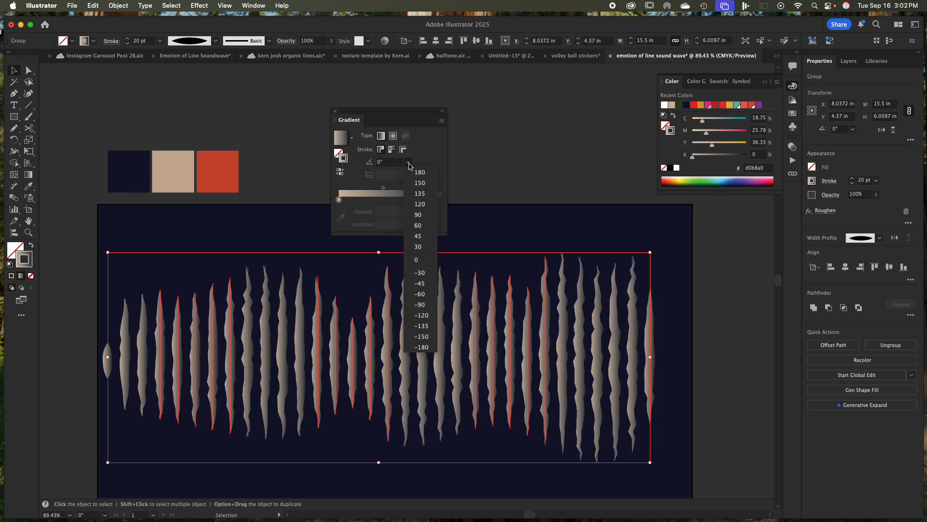
click(423, 215)
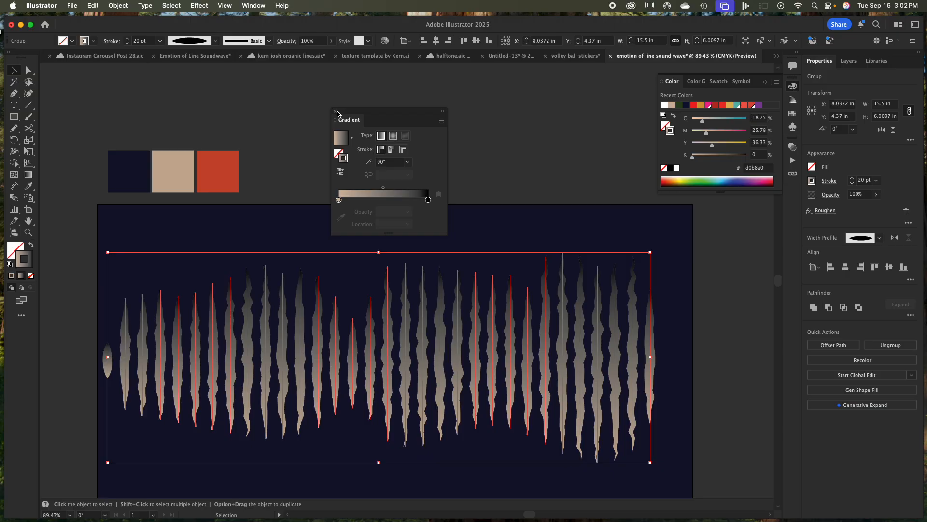
click(505, 215)
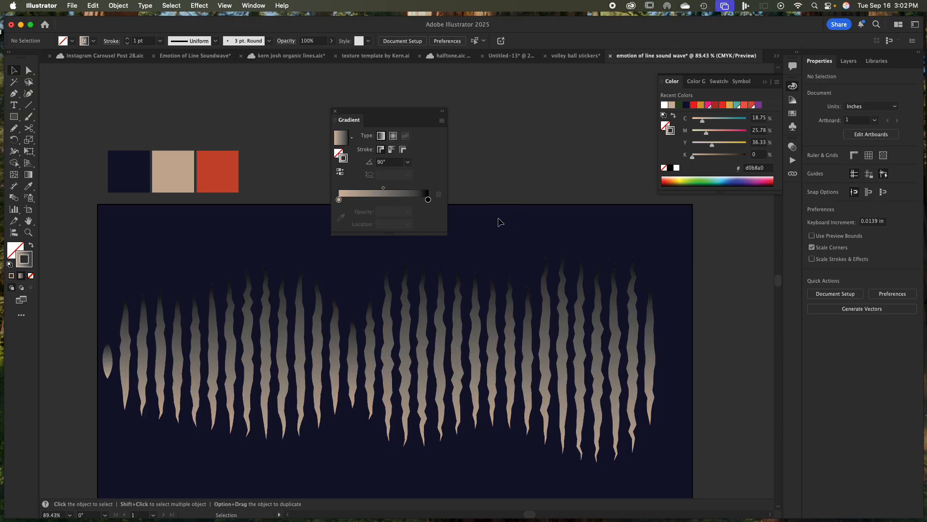
Try ungrouping the gradient sound-wave lines and undo the ungrouping
right_click(390, 326)
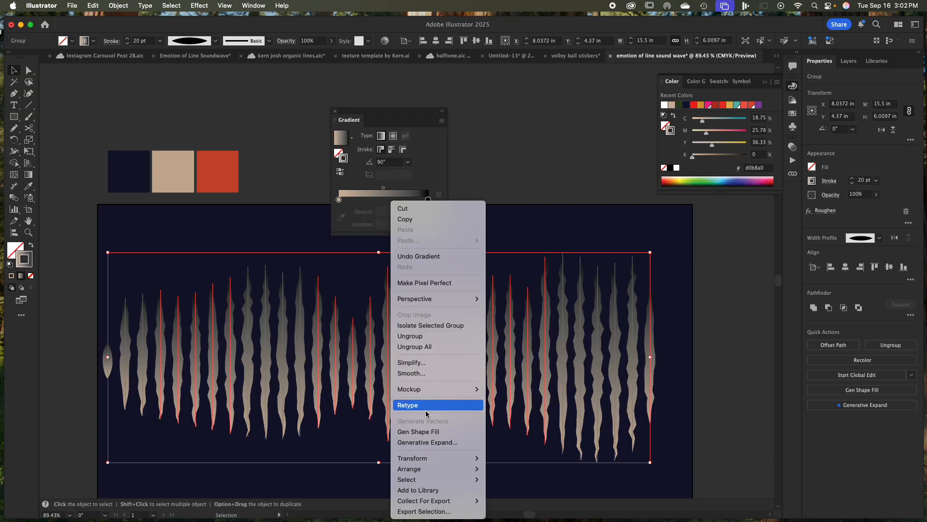
mouse_move(429, 385)
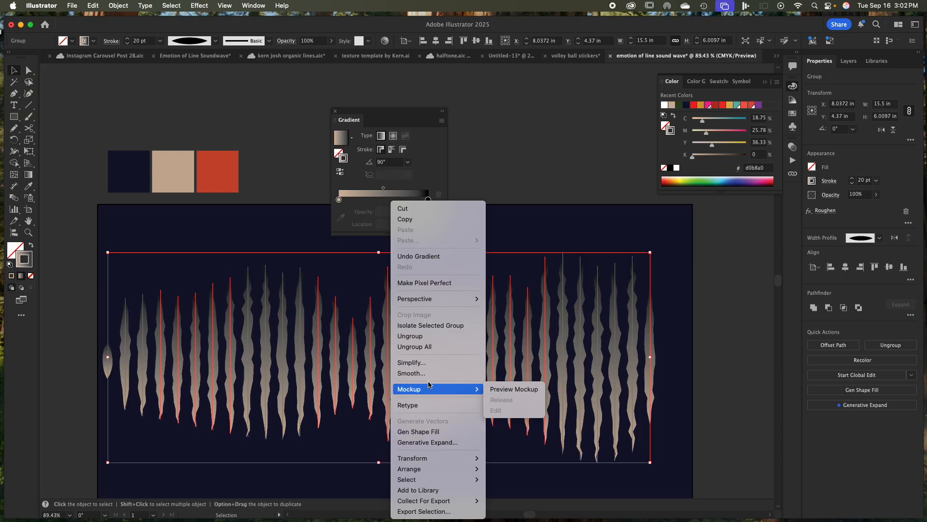
click(427, 336)
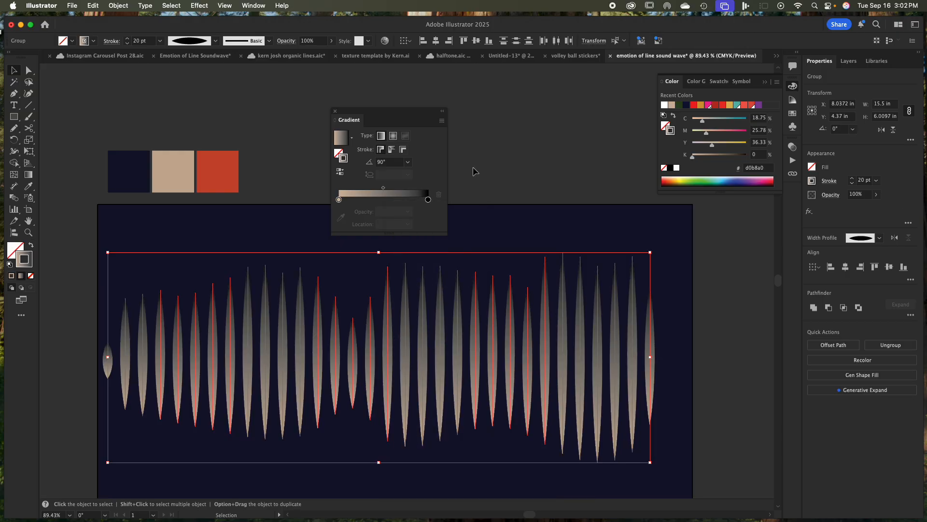
click(475, 187)
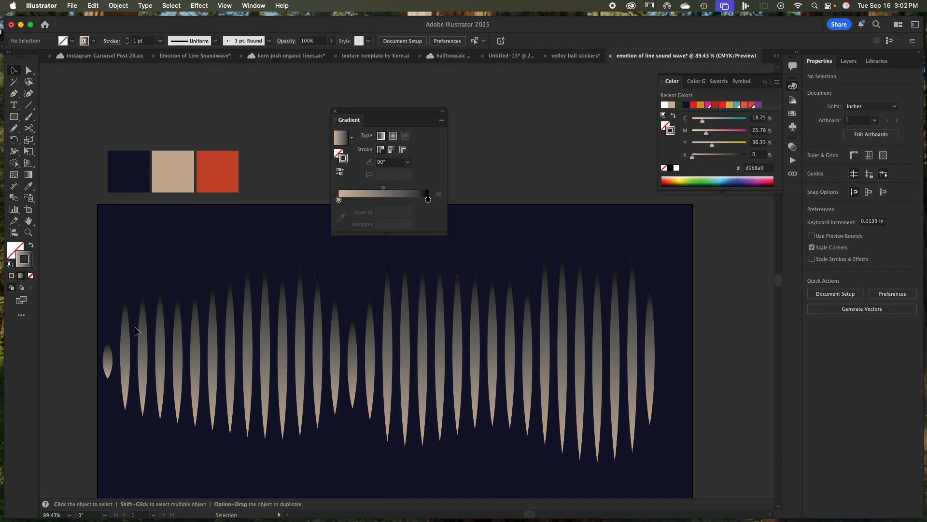
key(super+z)
Expand the appearance of the roughened gradient sound-wave group into filled shapes and deselect it
key(z)
drag(251, 340, 386, 347)
drag(308, 352, 368, 342)
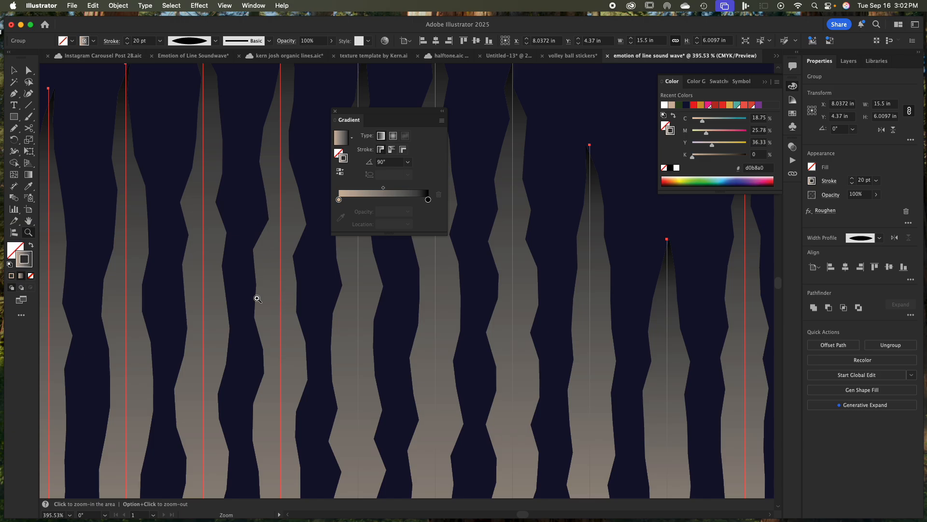
drag(296, 315, 130, 313)
drag(409, 365, 337, 362)
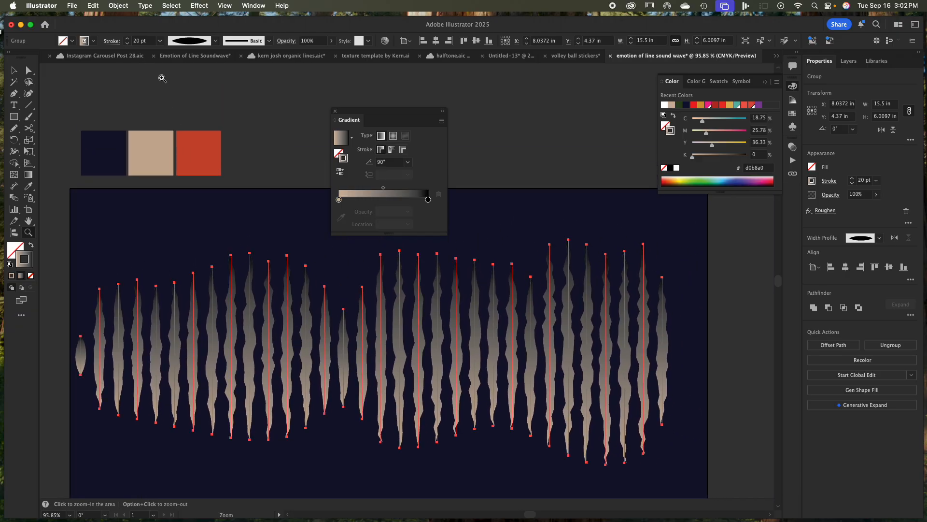
click(119, 5)
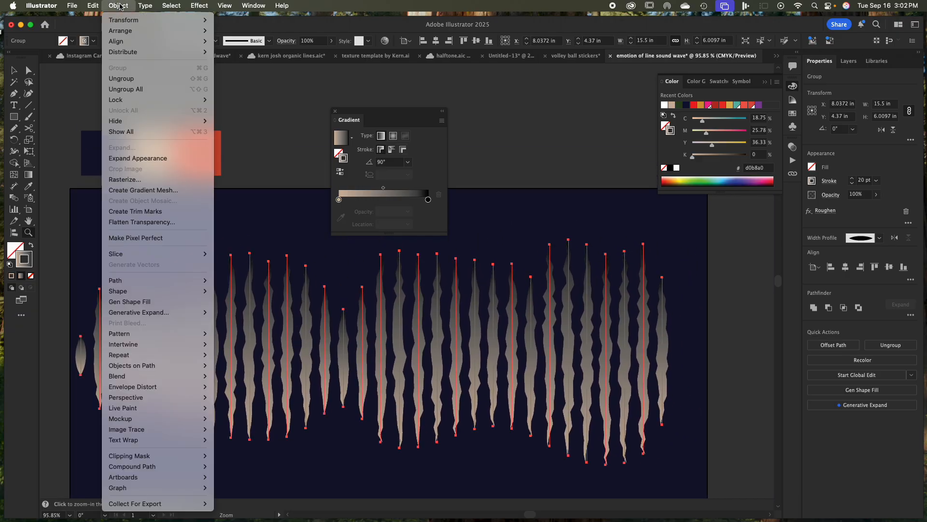
click(126, 159)
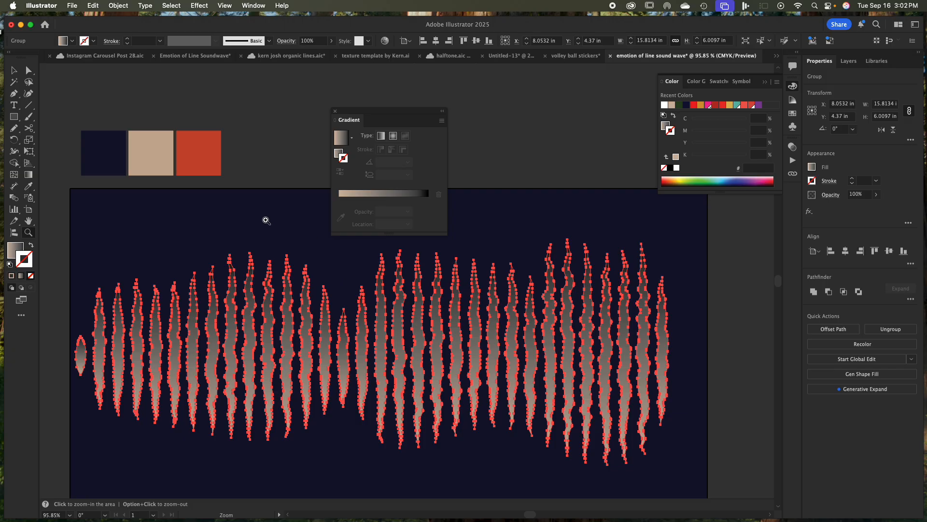
key(v)
click(261, 199)
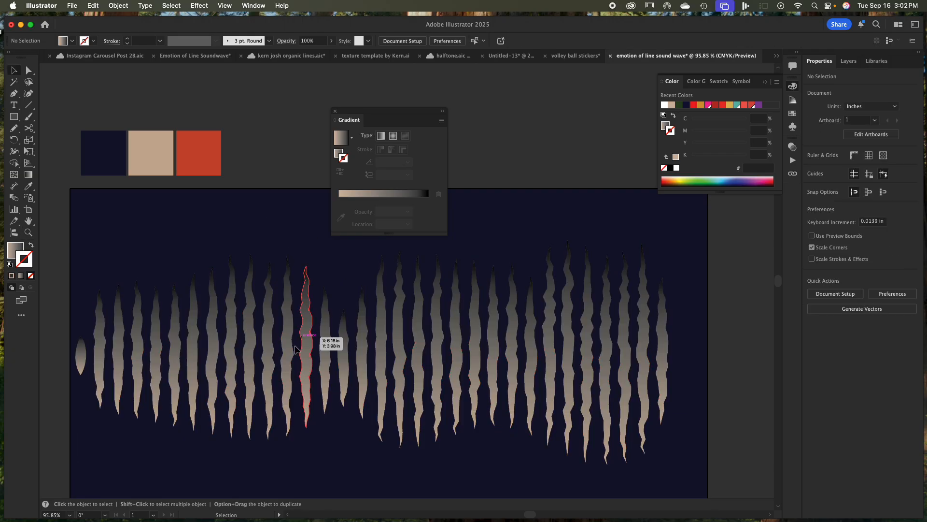
Add a linear gradient stroke at 90° to the expanded sound-wave group
click(276, 347)
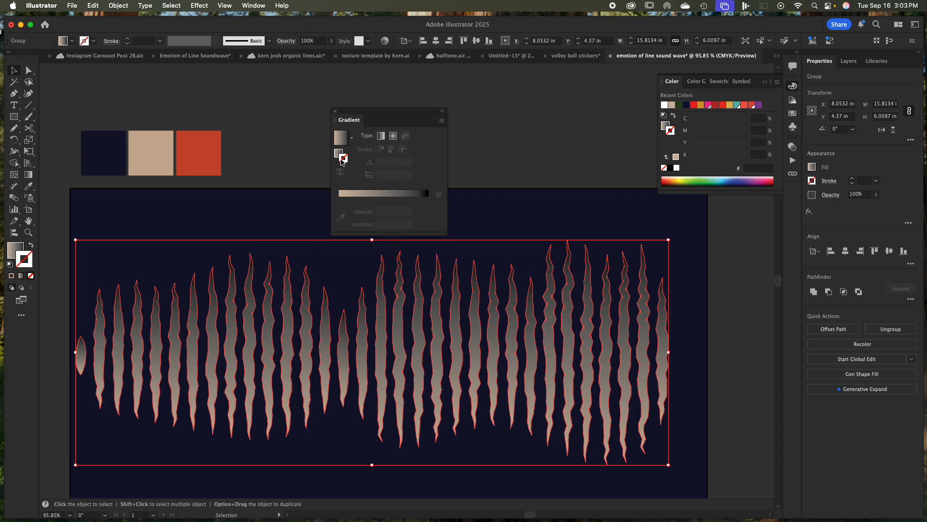
click(381, 137)
click(408, 161)
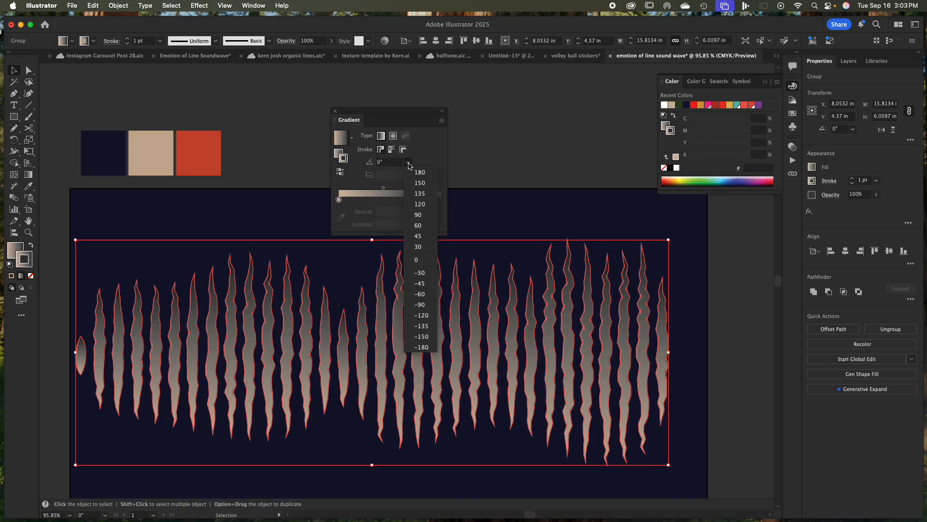
click(420, 216)
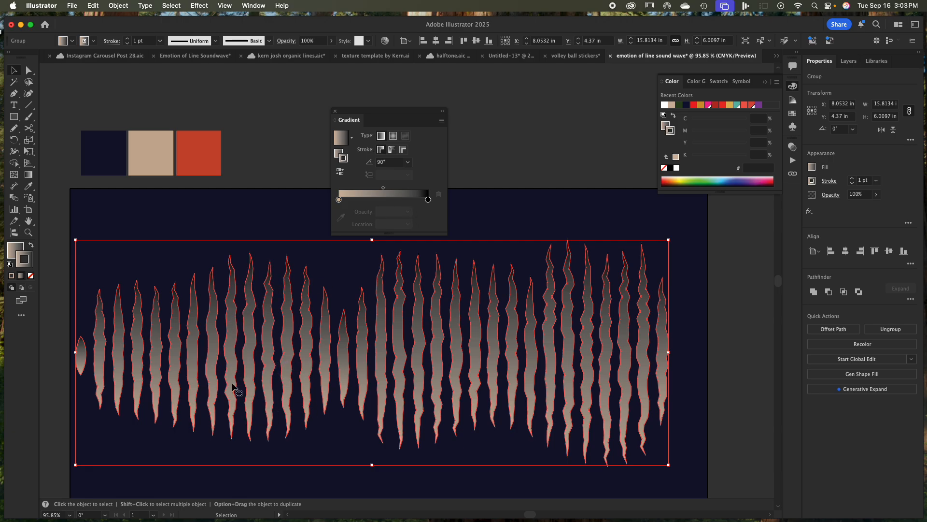
Ungroup all of the expanded sound-wave shapes and select one single wavy path
drag(237, 343, 416, 333)
drag(482, 353, 308, 343)
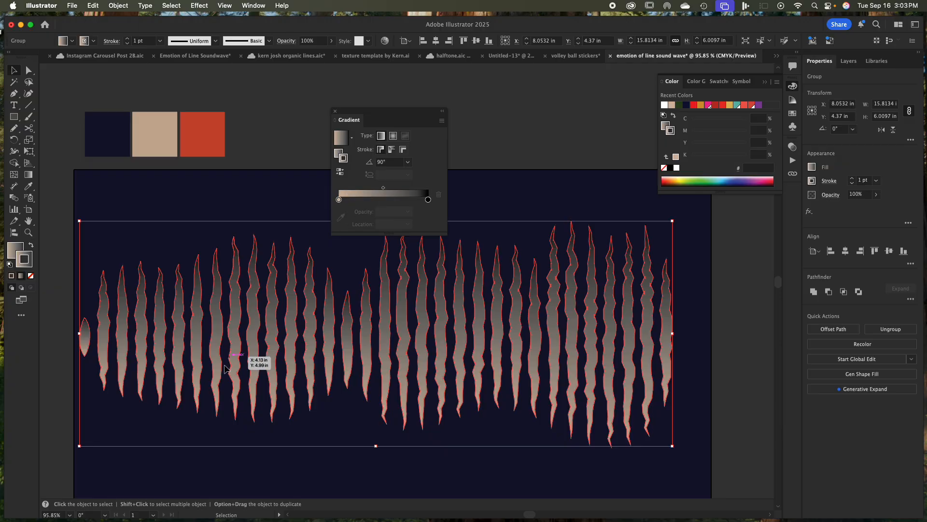
right_click(290, 361)
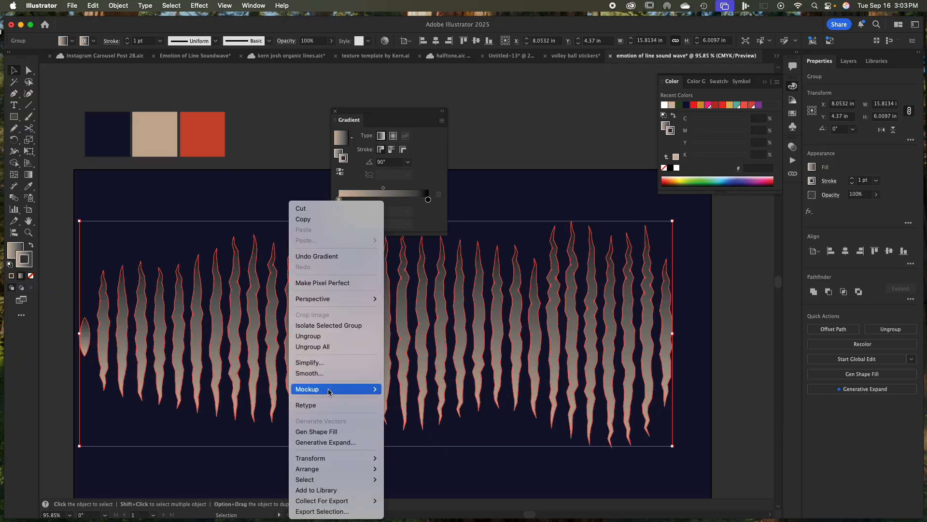
click(321, 347)
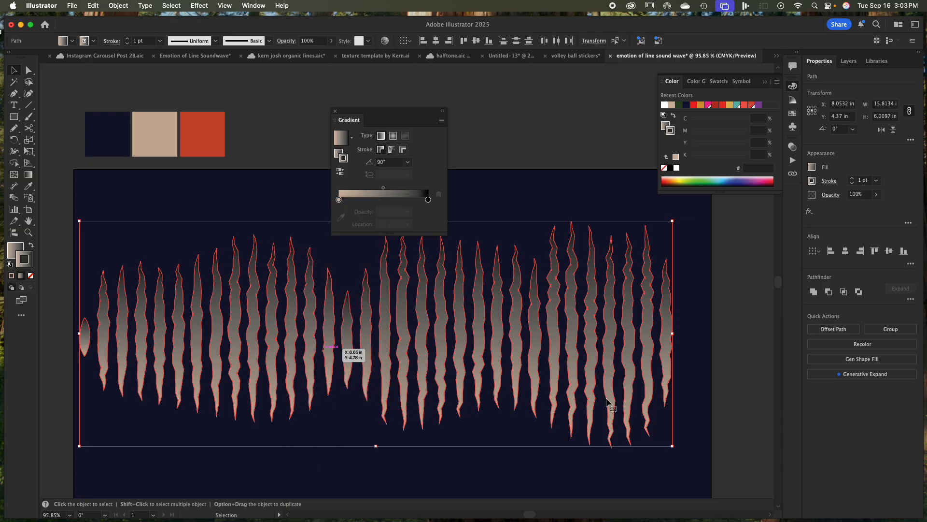
click(706, 369)
click(534, 342)
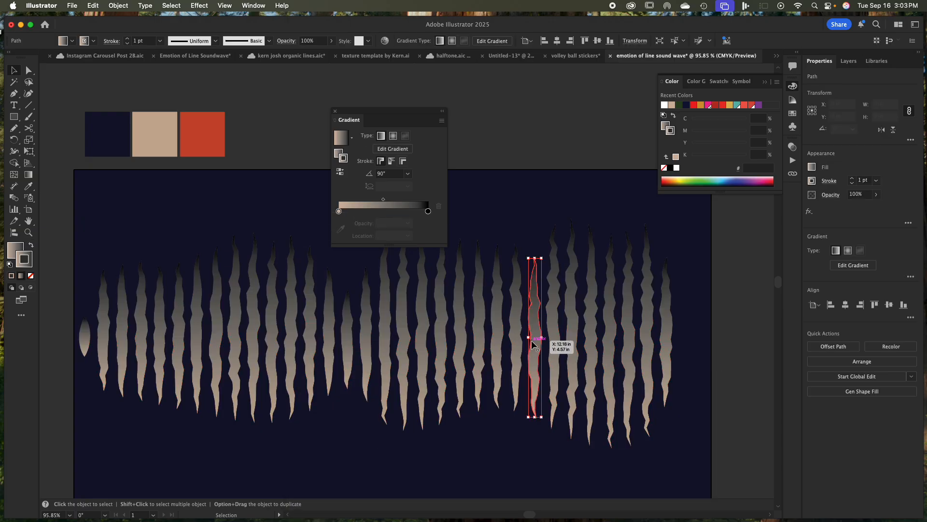
Select all the ungrouped wave paths and try recoloring the tan starting stop of their stroke gradient red
drag(58, 304, 714, 367)
double_click(340, 200)
drag(355, 237, 386, 244)
Undo the red gradient stop, the ungrouping and the last gradient angle change
key(super+z)
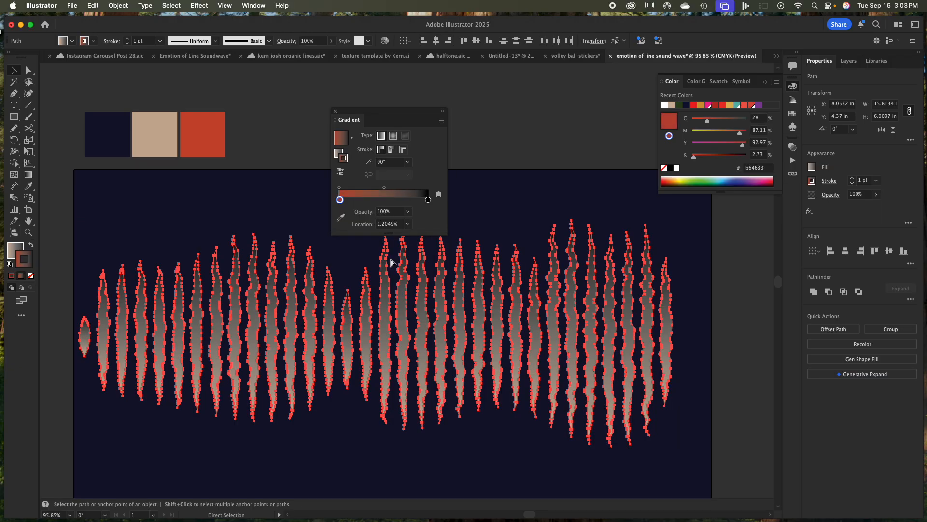
key(super+z)
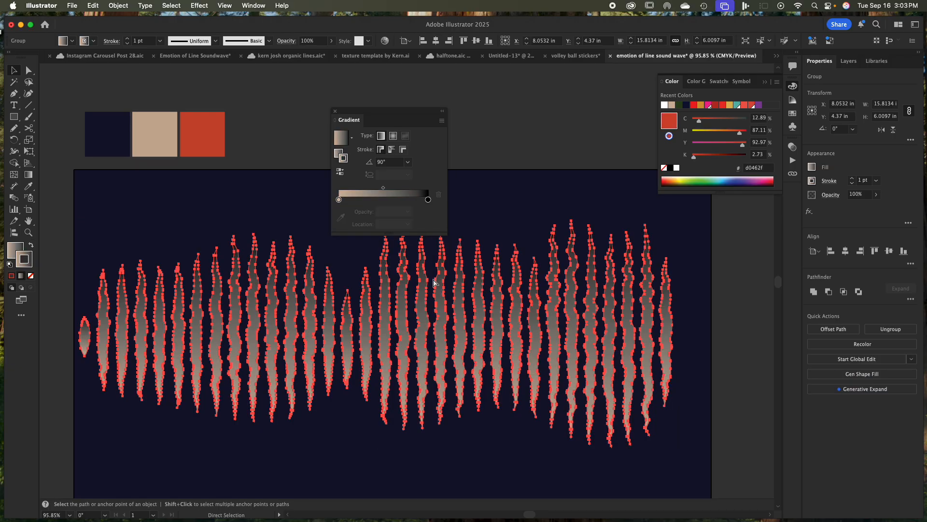
key(super+z)
Reselect the expanded sound-wave group and set its stroke gradient angle to 90°
click(707, 345)
click(519, 339)
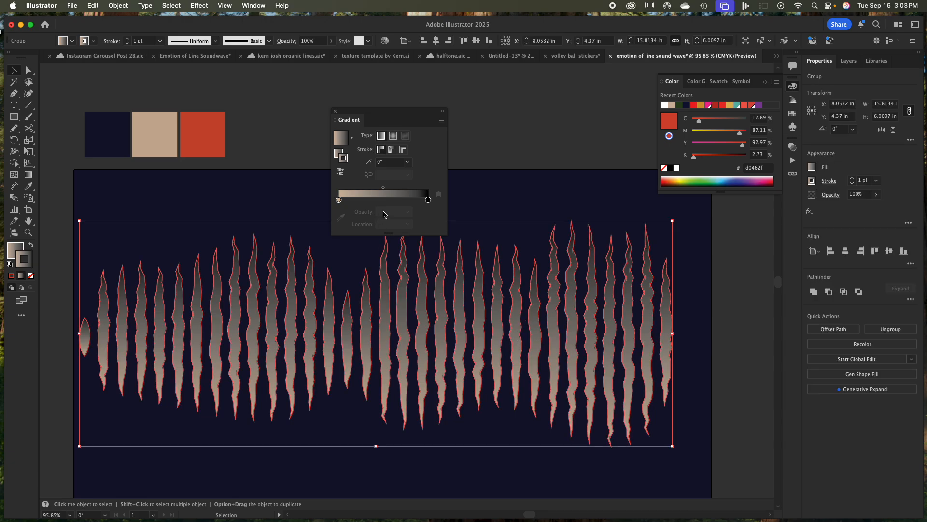
click(406, 162)
click(430, 219)
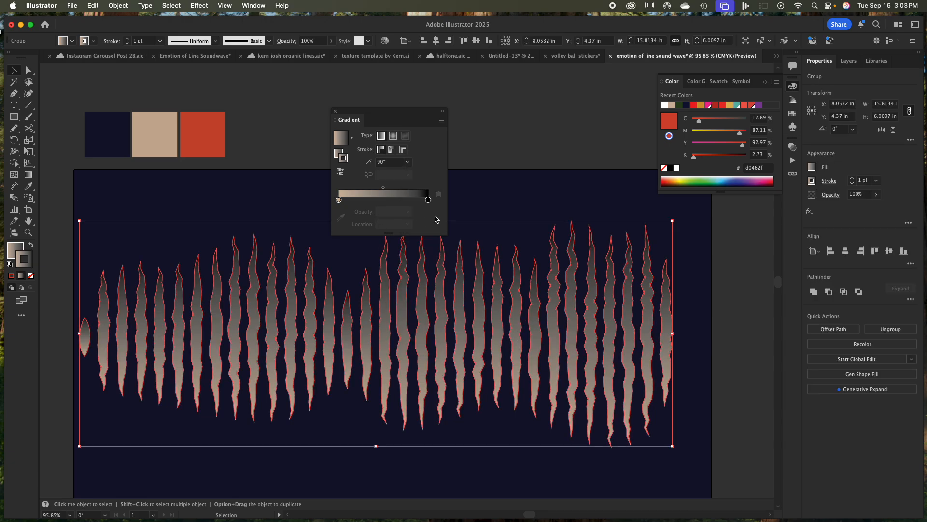
Try sampling the red palette swatch into the tan start stop of the sound-wave group's stroke gradient
click(511, 197)
click(327, 306)
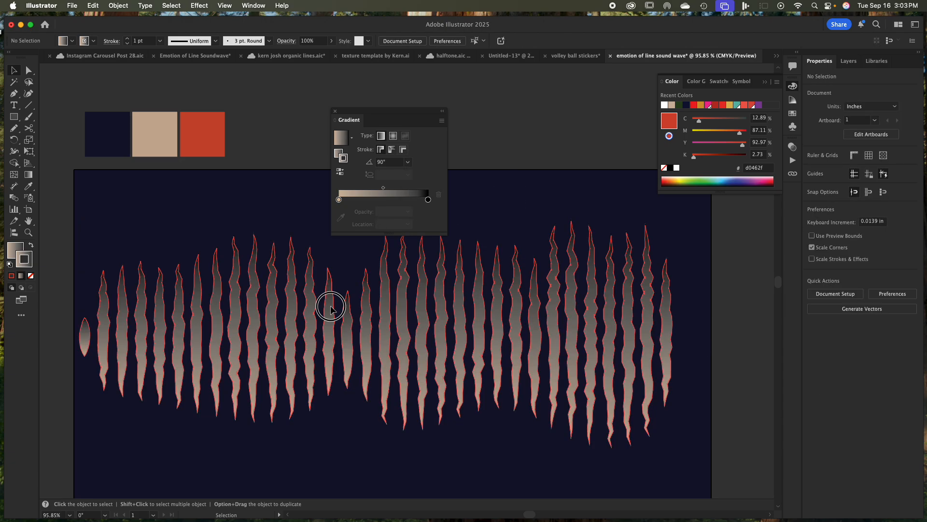
click(339, 200)
double_click(339, 200)
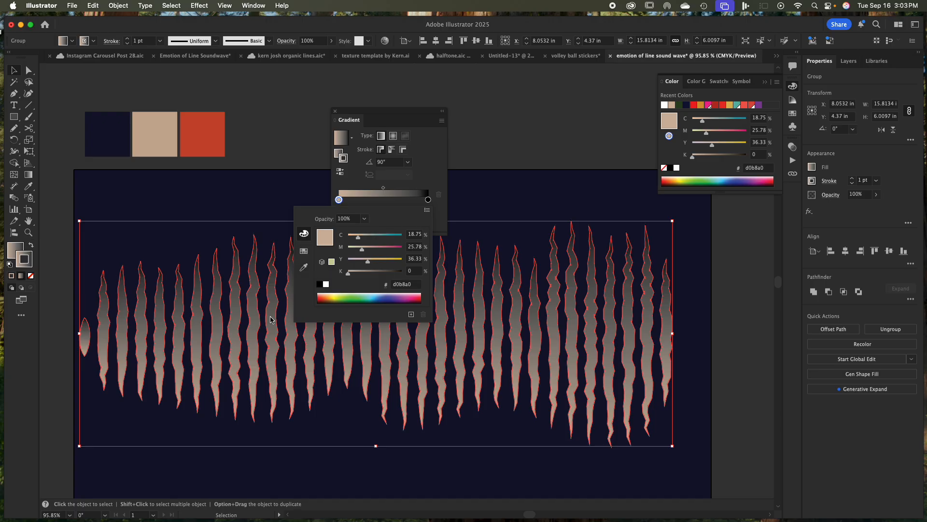
click(304, 268)
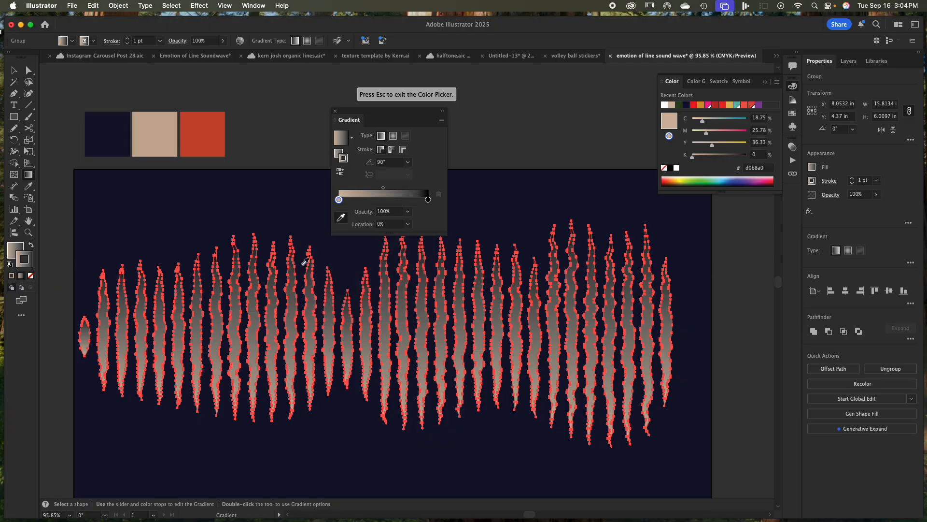
click(200, 135)
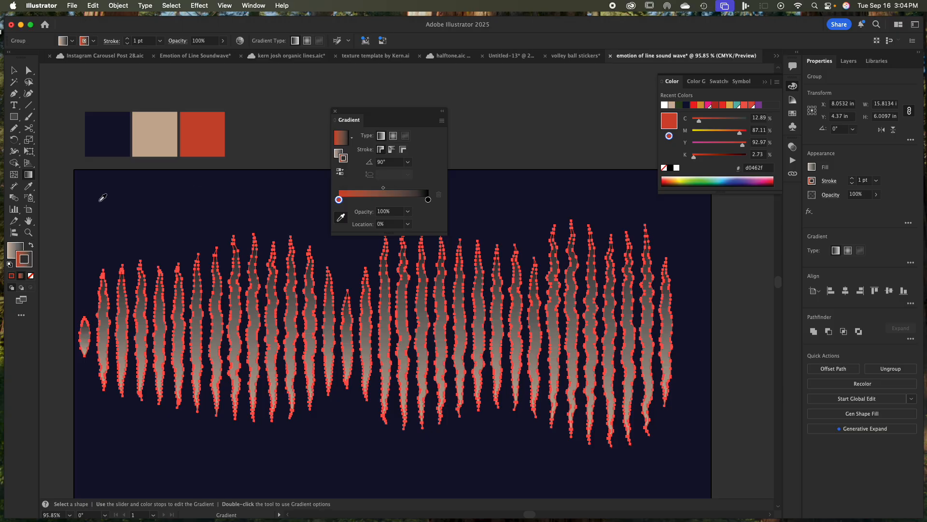
Remove the stroke from the wave group and sample the red palette swatch into the start stop of its fill gradient
click(32, 276)
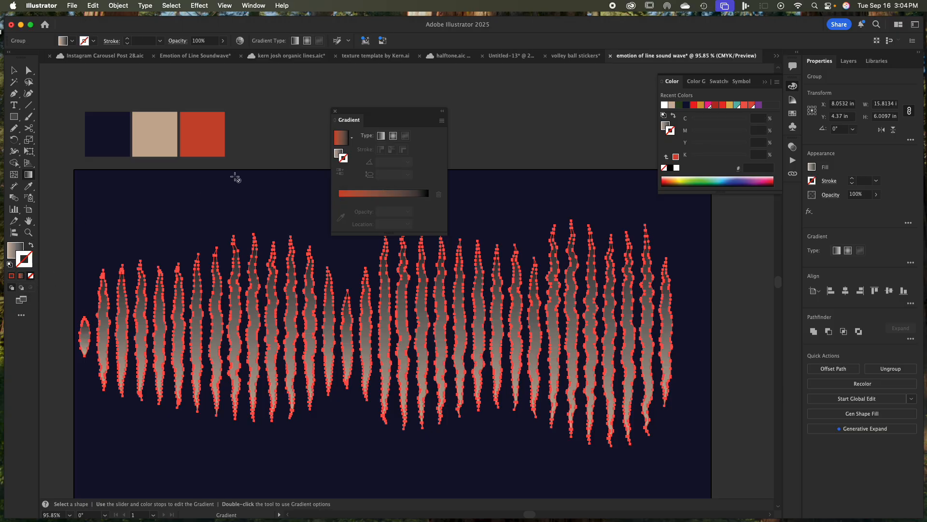
click(338, 152)
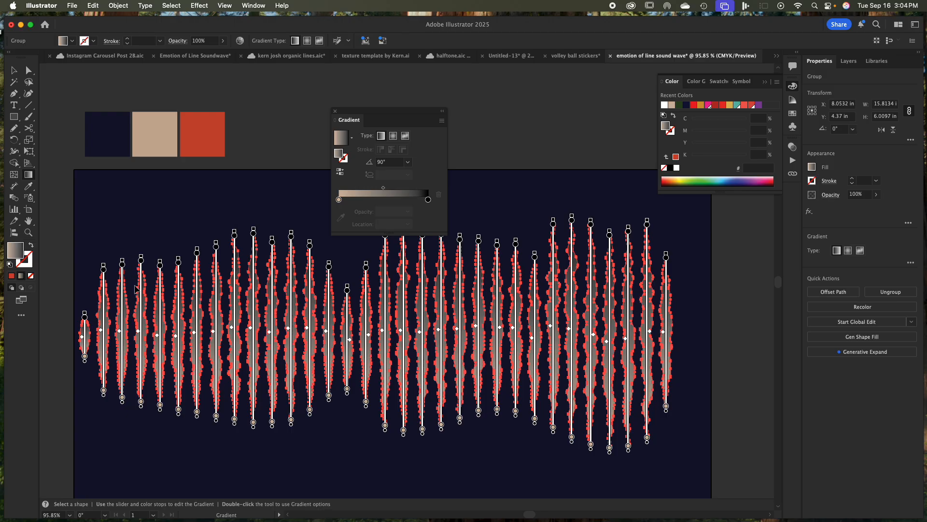
click(340, 200)
drag(341, 201, 346, 226)
click(339, 199)
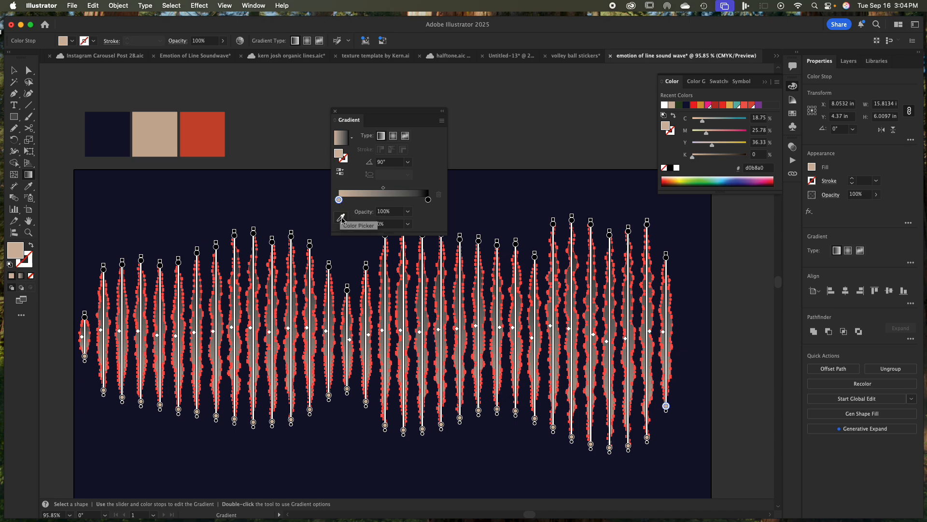
click(341, 218)
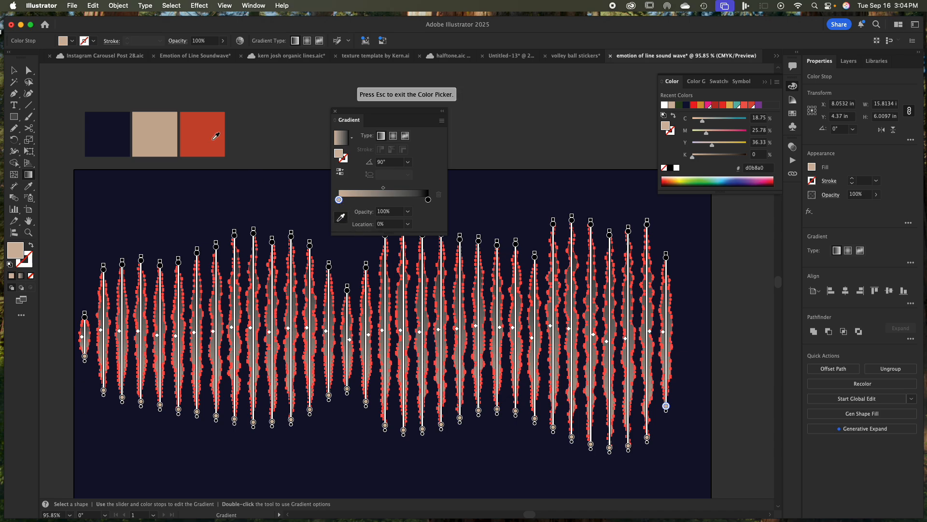
click(205, 123)
Color the fill gradient's end stop with the palette red and add a palette-tan stop at about 50%
click(428, 200)
click(341, 218)
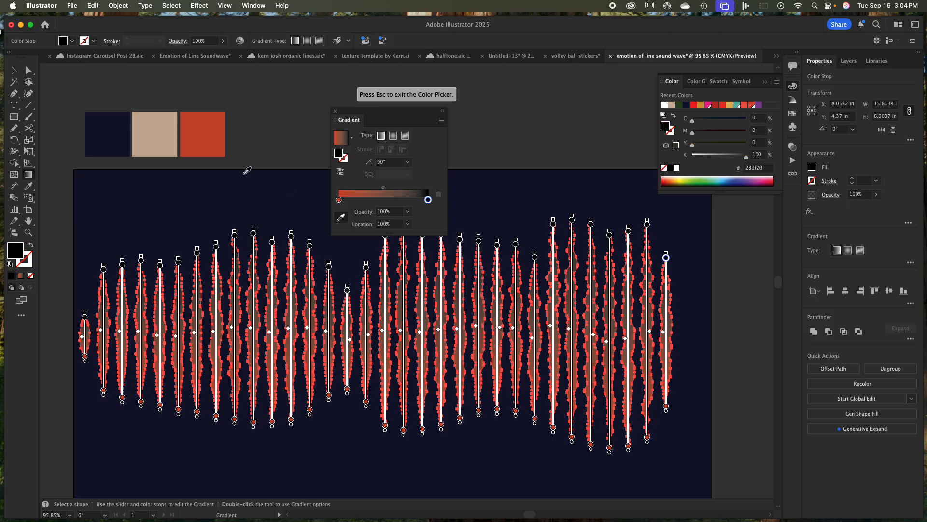
click(212, 130)
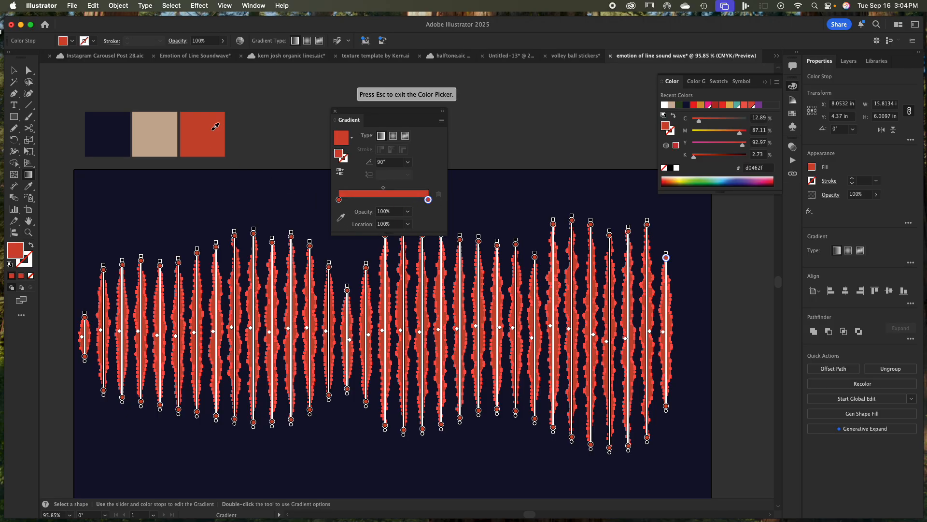
click(384, 200)
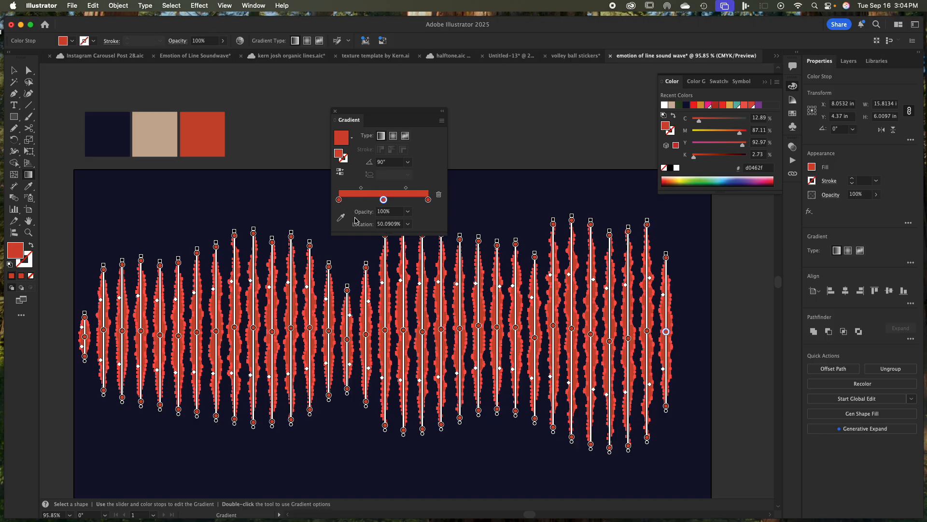
click(335, 215)
click(168, 135)
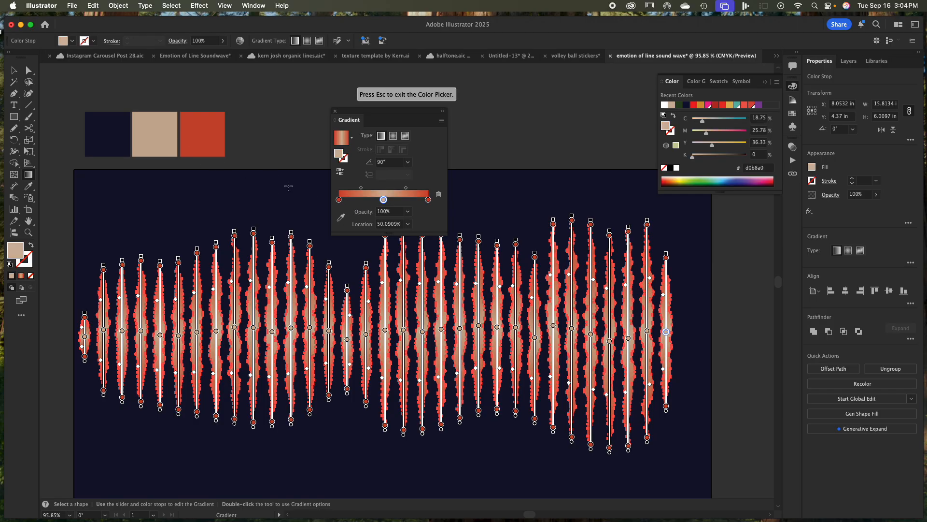
Lower the opacity of the gradient's red start stop and set the red end stop's opacity to 0%
click(339, 200)
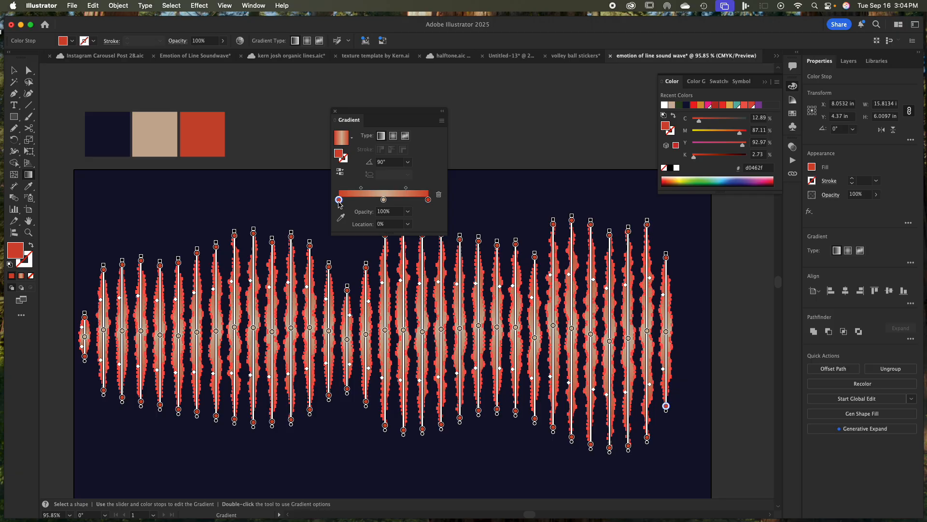
click(407, 212)
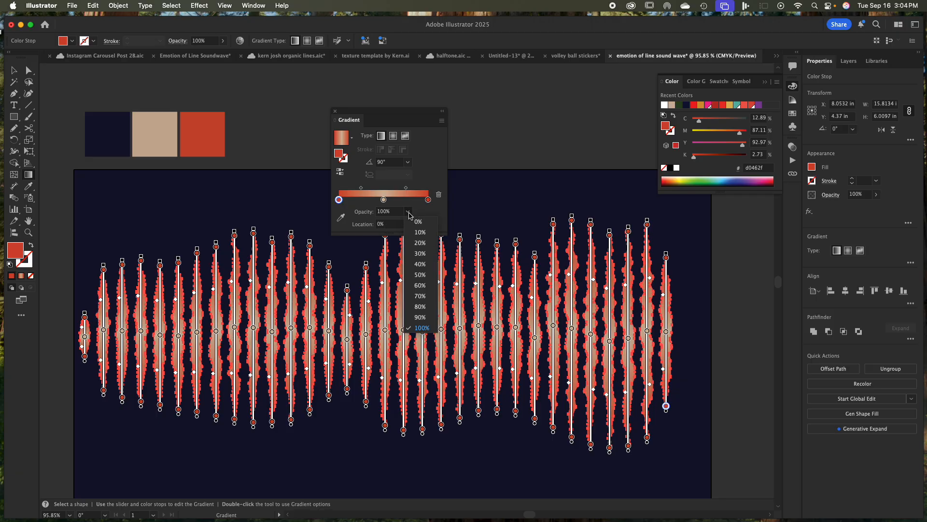
click(426, 230)
click(428, 200)
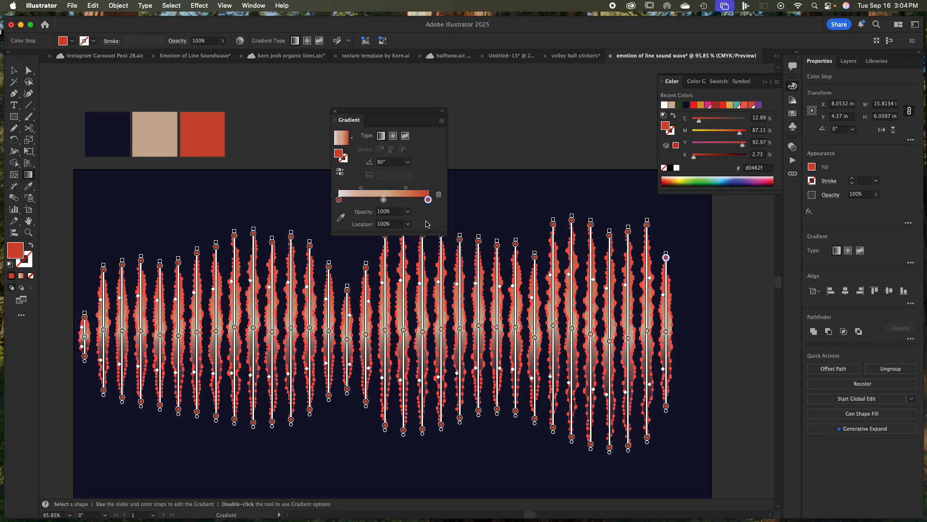
click(407, 211)
click(418, 223)
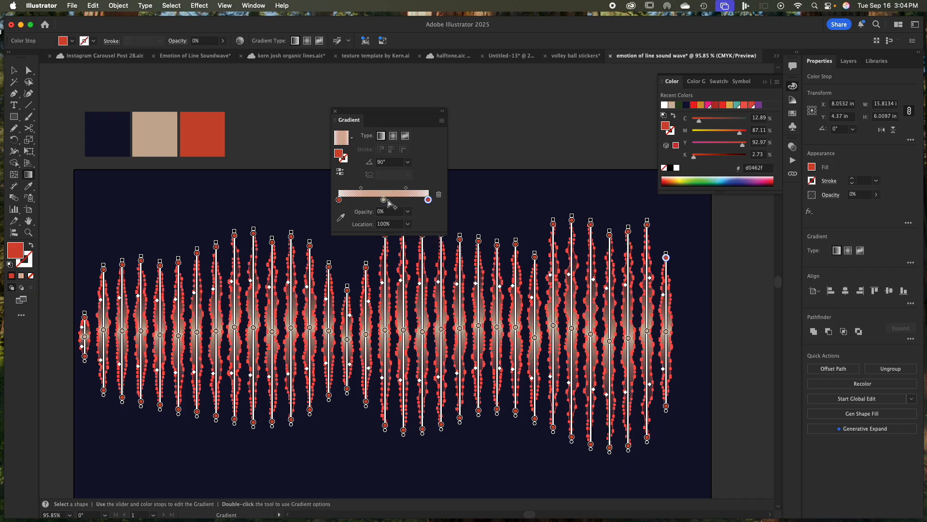
Set the opacity of the tan middle gradient stop to 50%
click(384, 199)
click(390, 212)
drag(390, 212, 371, 213)
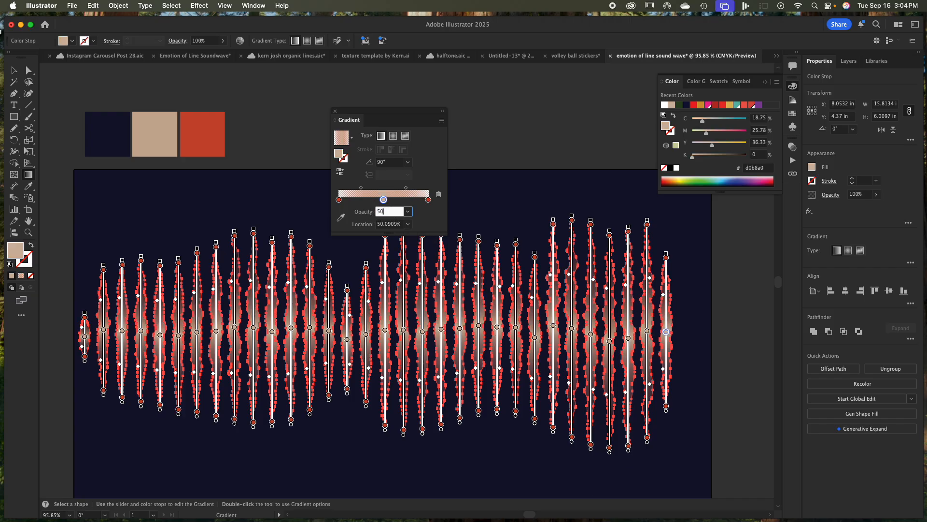
text(50)
key(Return)
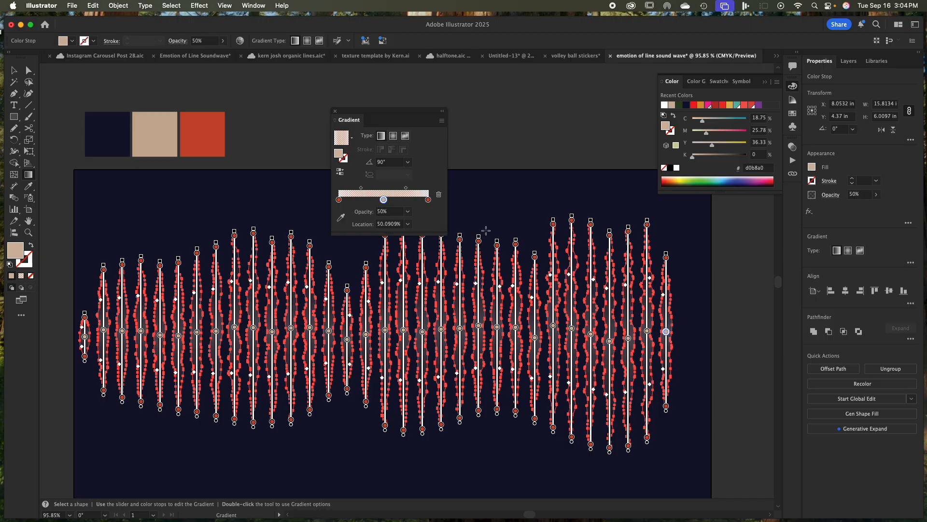
Add a second palette-tan stop at 100% opacity, slide it to about 52% beside the middle stop, and deselect the waves
click(392, 200)
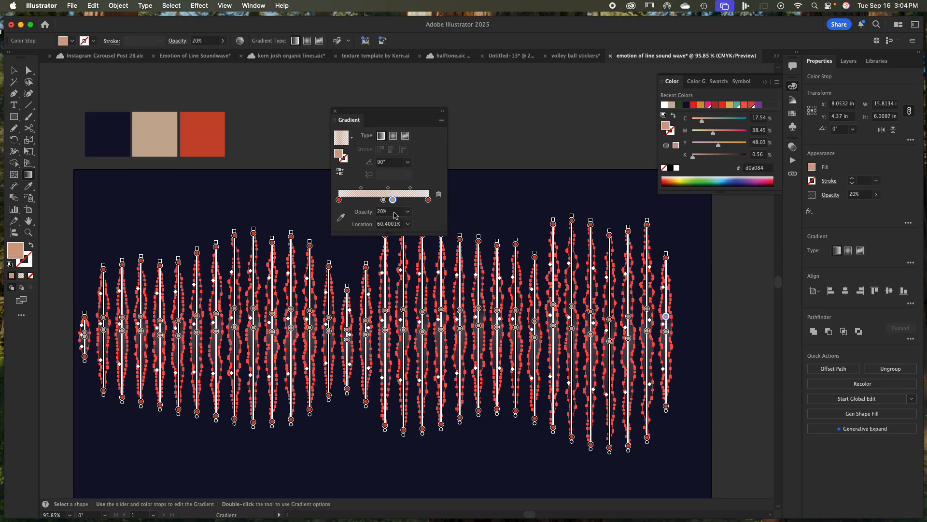
click(399, 212)
text(100)
click(394, 199)
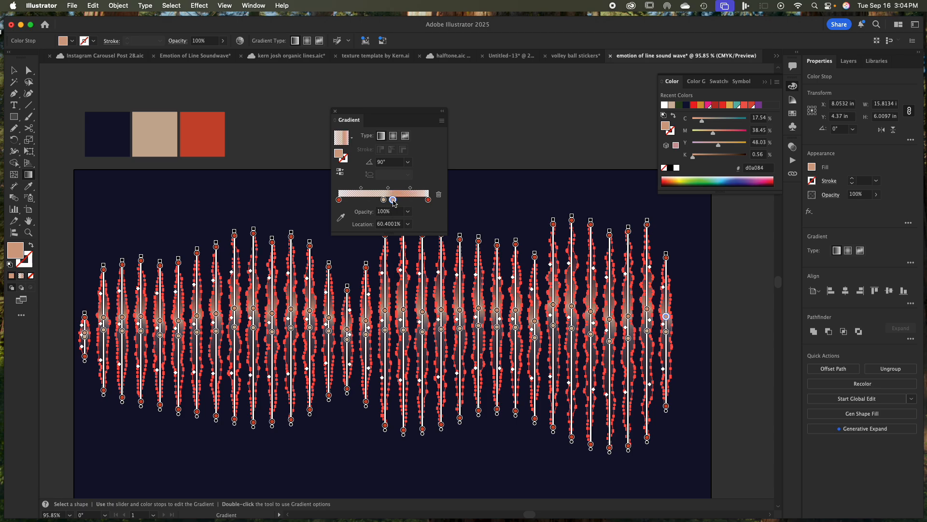
click(341, 217)
click(162, 128)
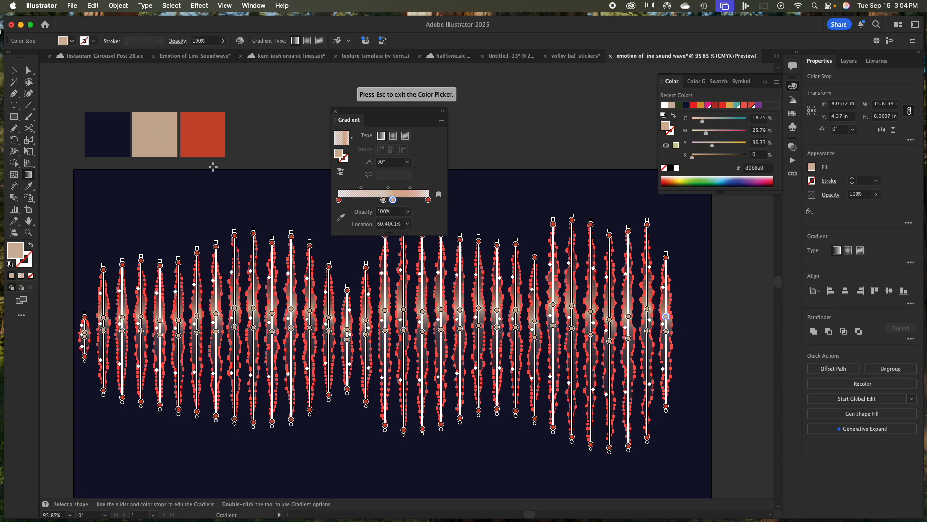
drag(393, 199, 388, 203)
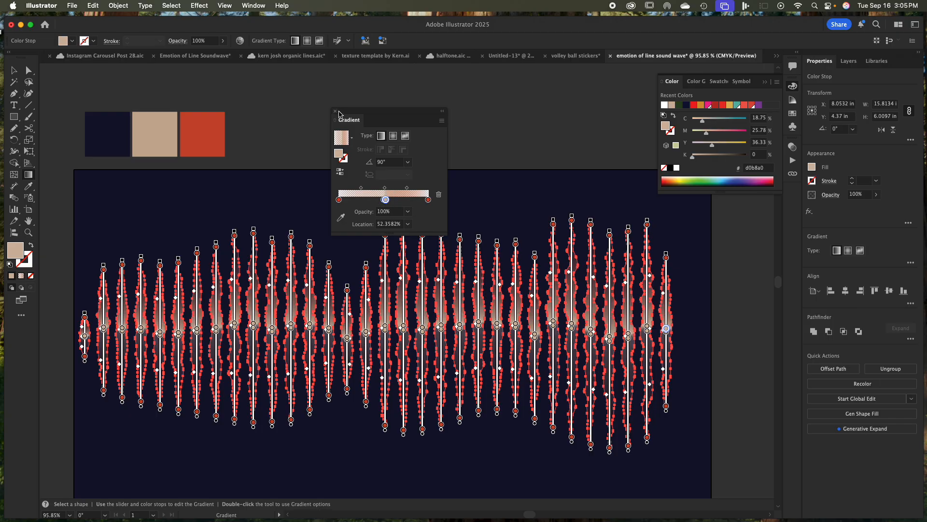
click(336, 114)
key(v)
click(383, 187)
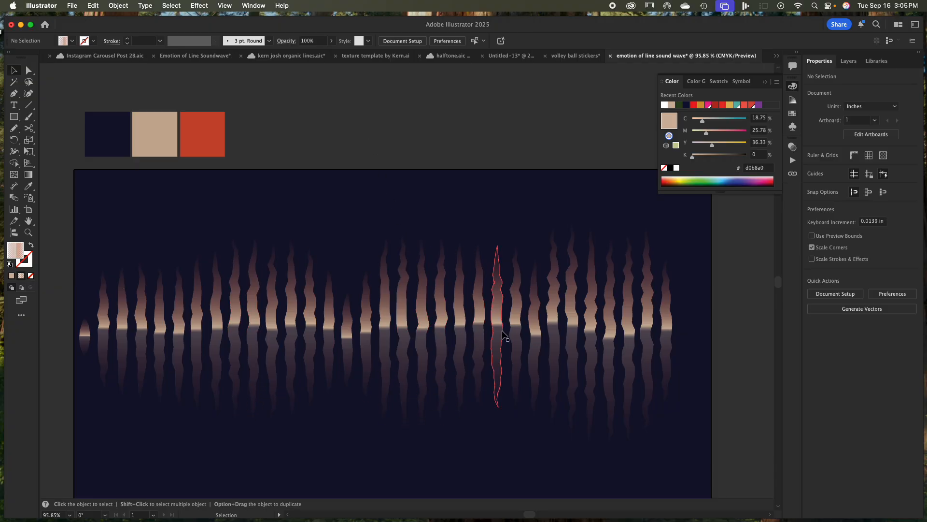
Scale the whole sound-wave group down proportionally and reposition it around the middle of the navy artboard
drag(407, 379, 405, 359)
drag(68, 249, 660, 355)
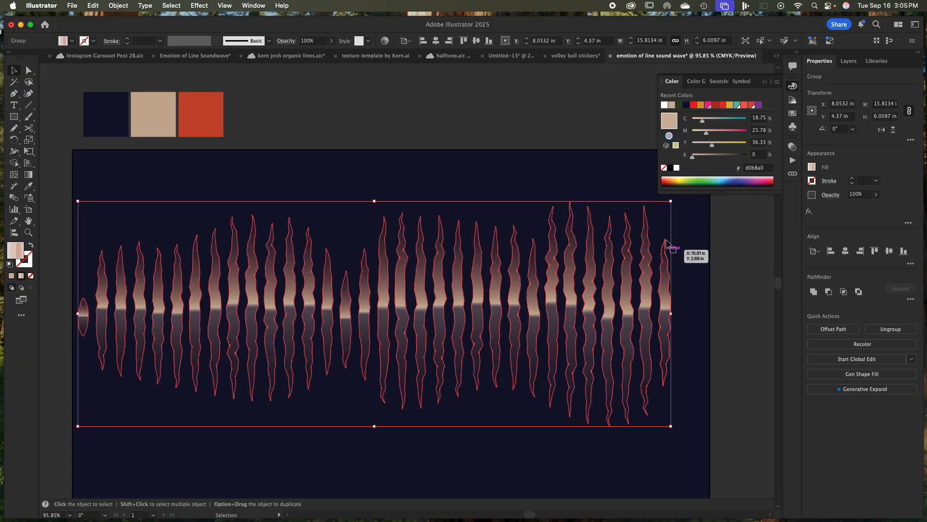
drag(671, 200, 558, 244)
drag(488, 330, 553, 339)
click(662, 350)
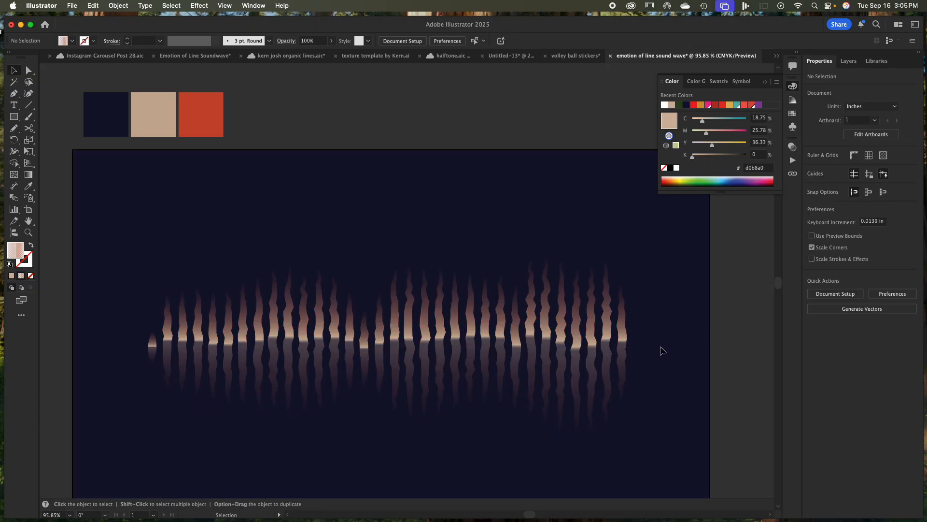
drag(660, 361, 584, 375)
key(super+s)
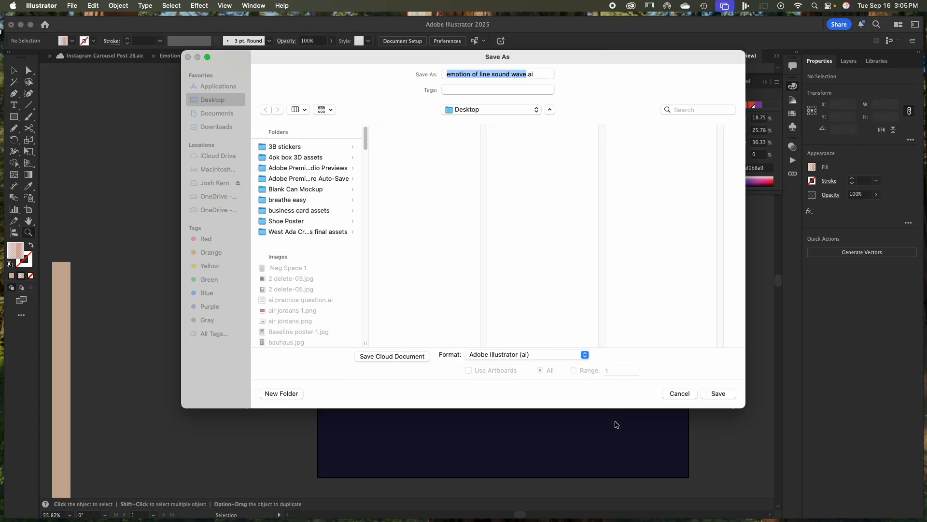
click(678, 393)
Nudge the sound-wave group slightly down and to the left on the navy artboard and deselect it
scroll(590, 416, right, 2)
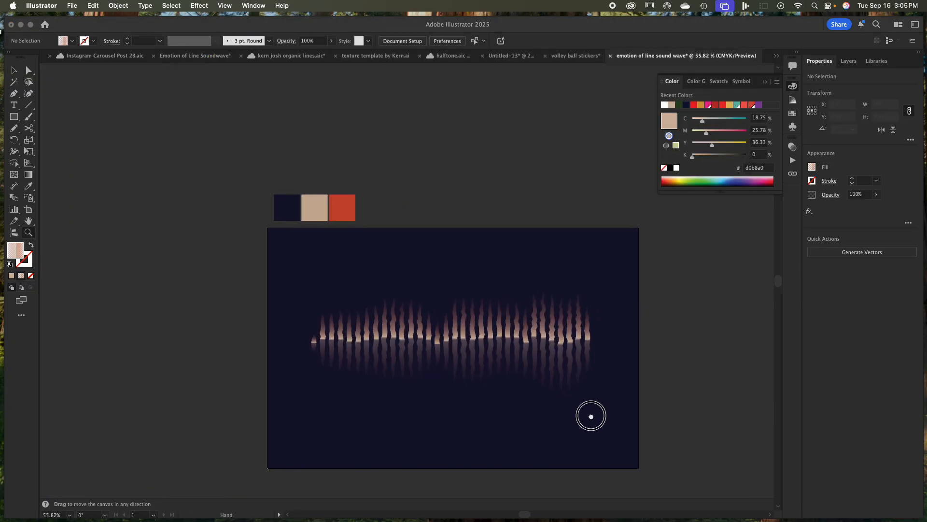
drag(549, 343, 540, 353)
click(667, 361)
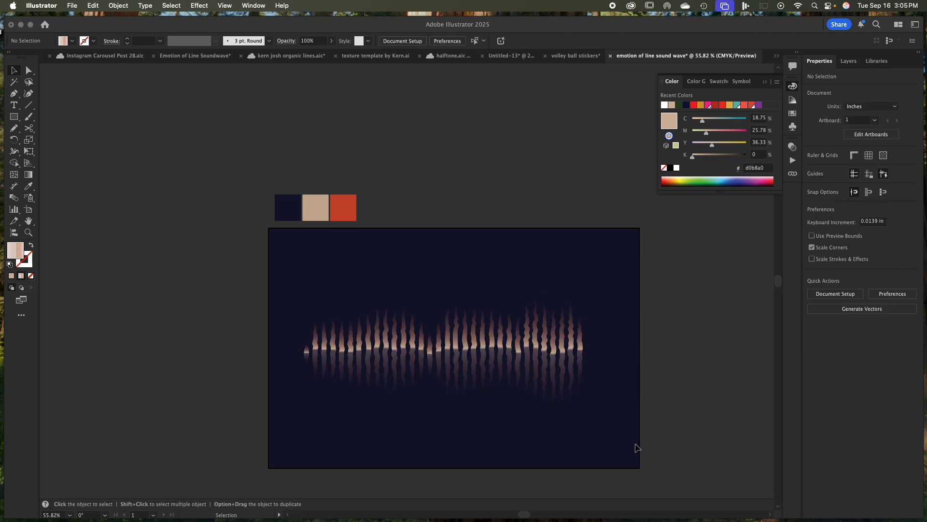